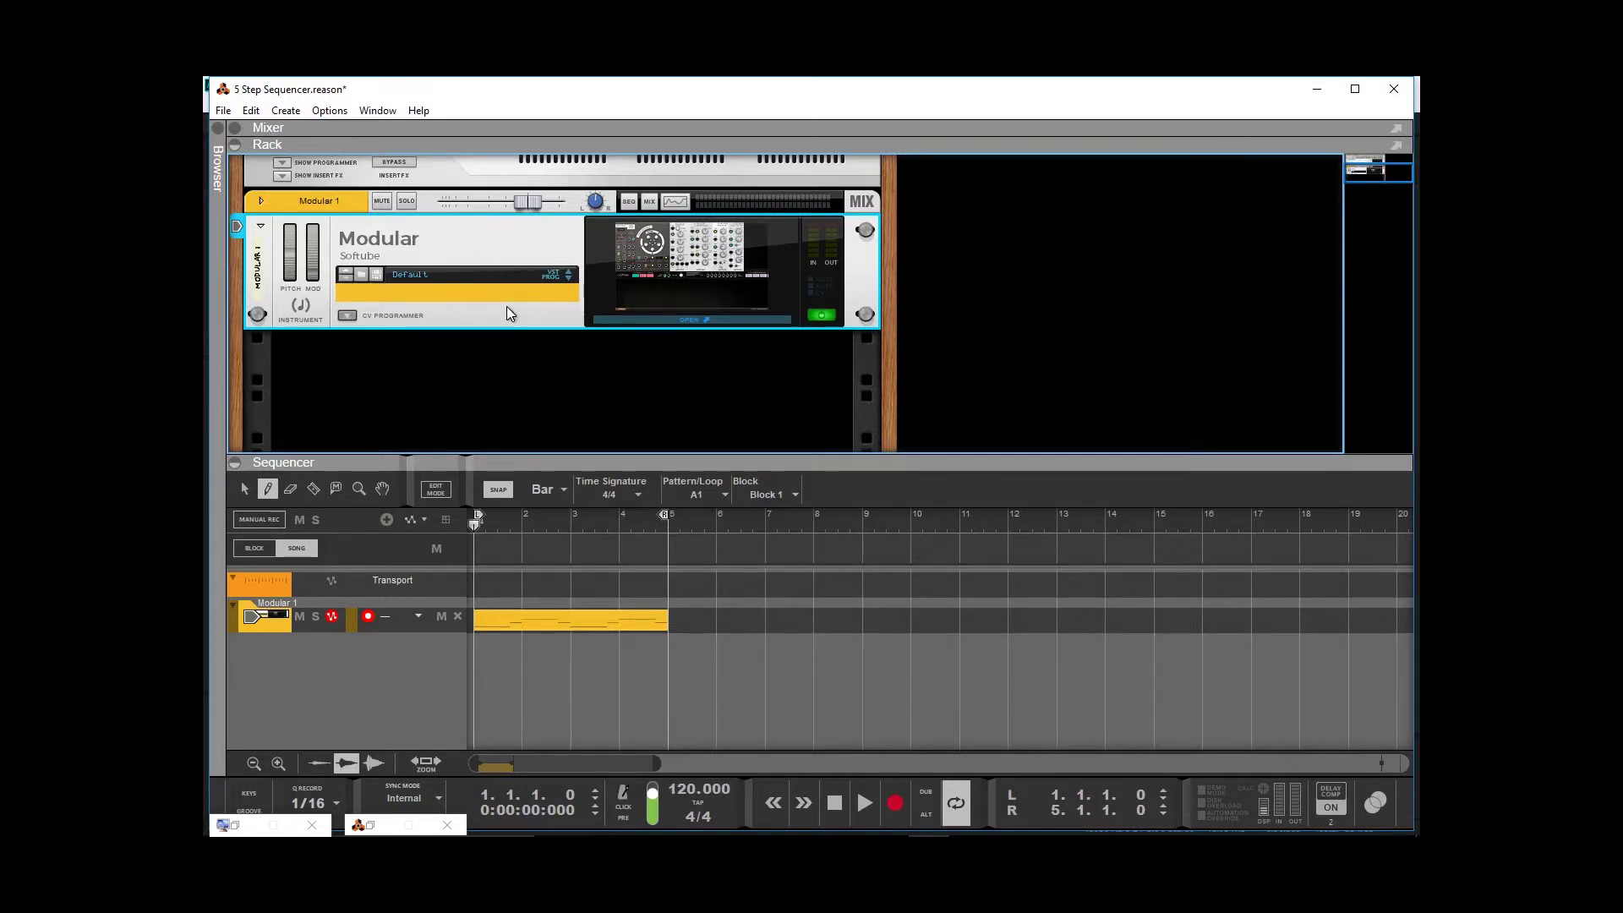
Scroll the browser's Instruments list to Softube Modular, then open the Modular 1 editor from the rack.
{"action": "left_click", "coordinate": [220, 134]}
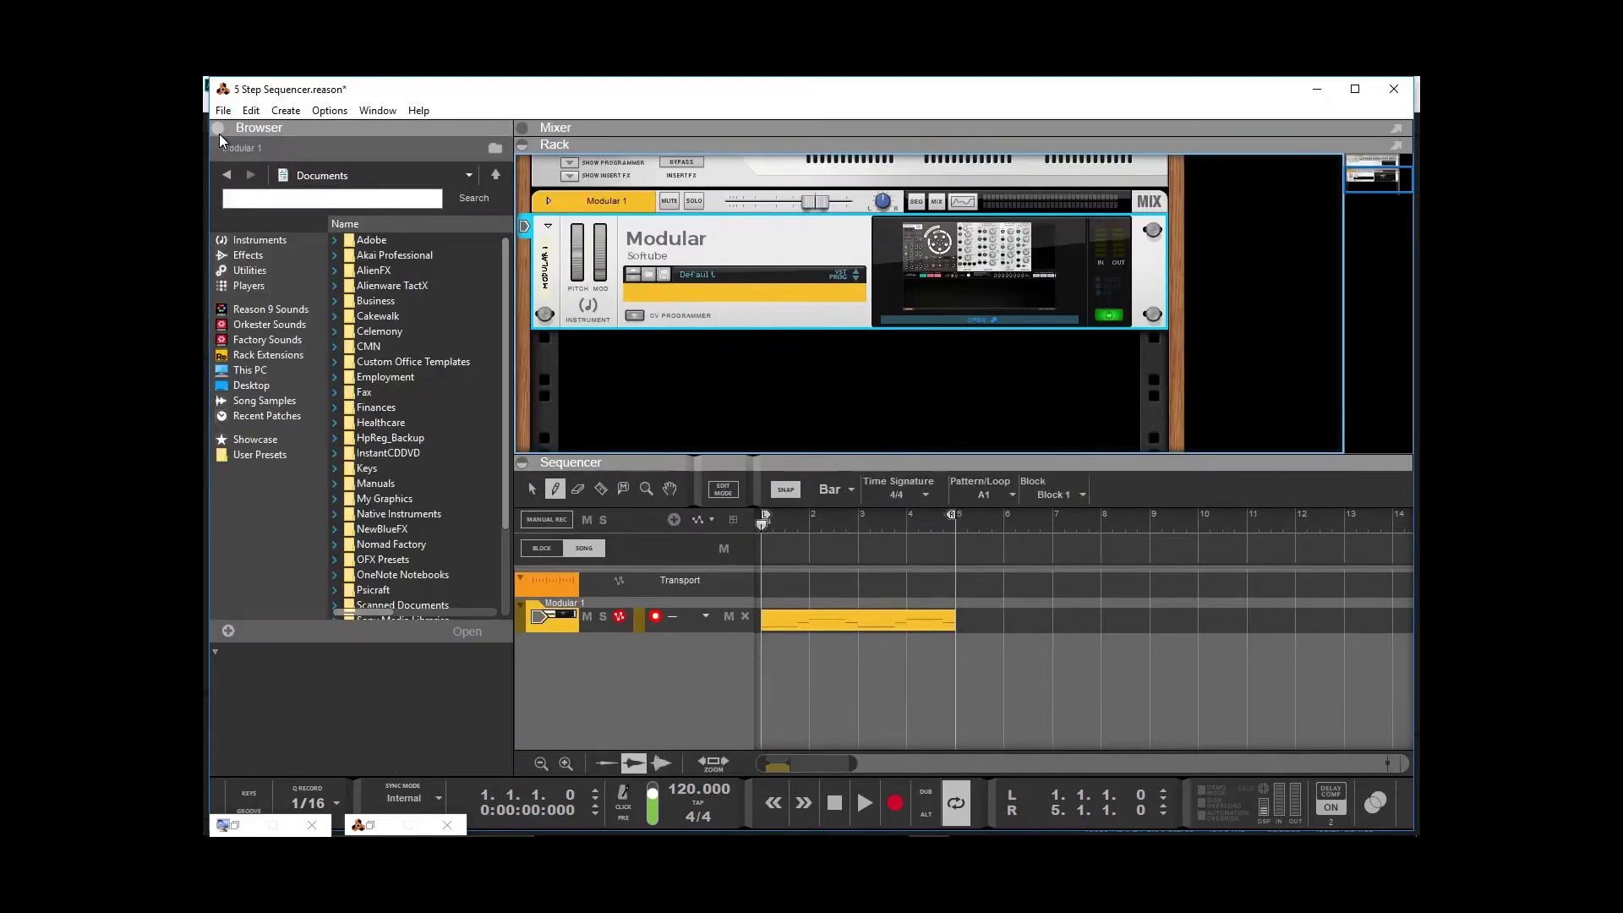
{"action": "left_click", "coordinate": [283, 242]}
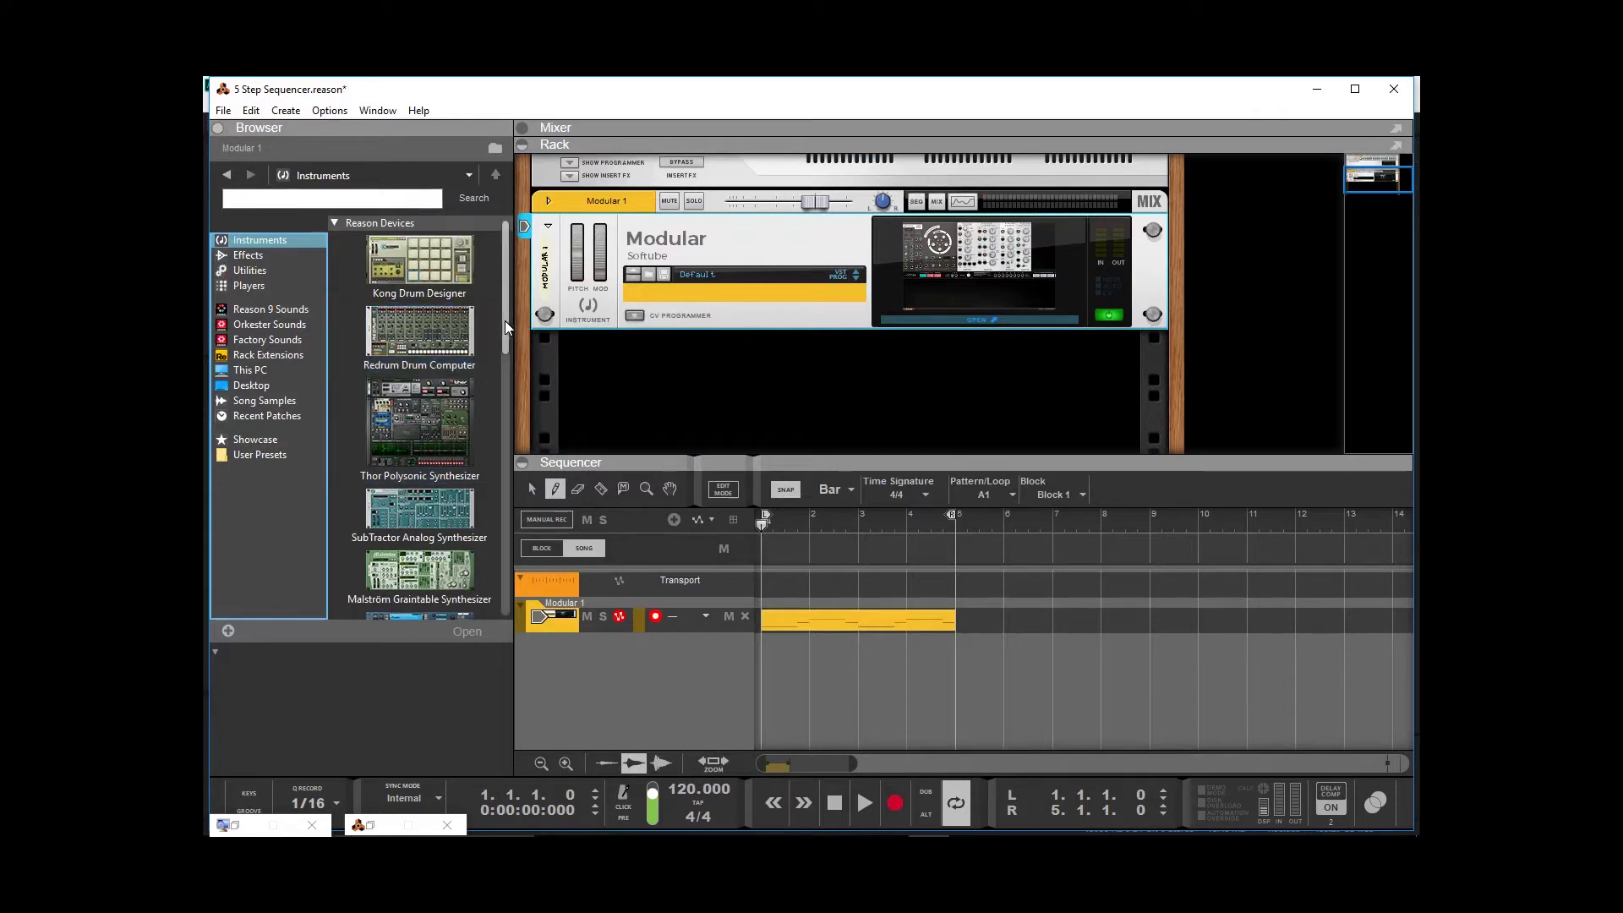
{"action": "left_click_drag", "start_coordinate": [505, 322], "coordinate": [506, 591]}
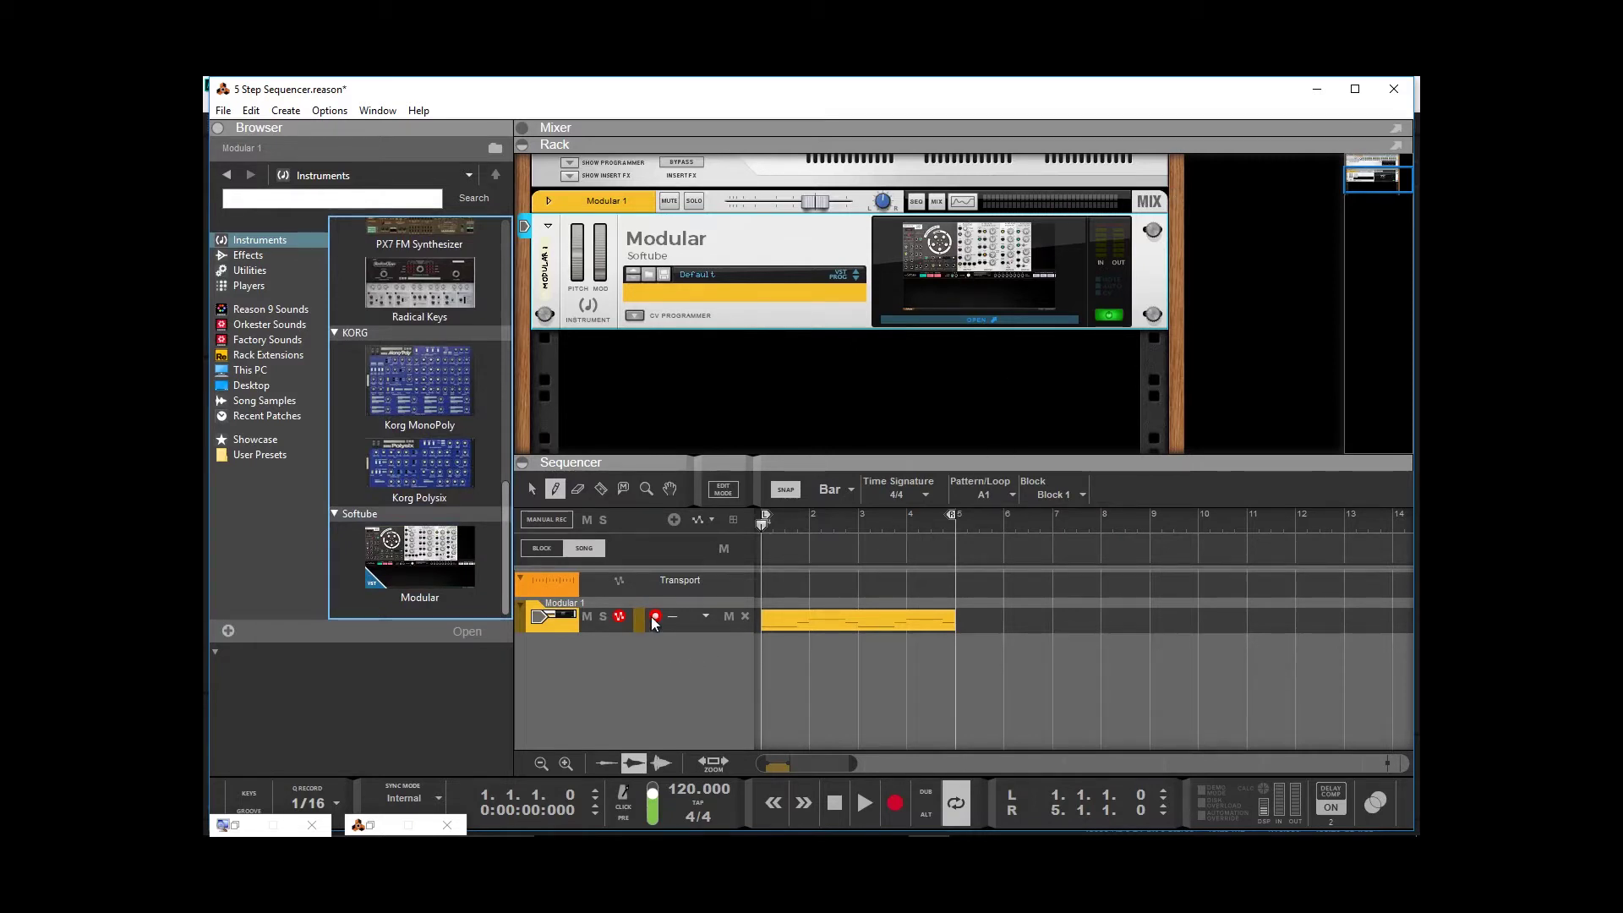
{"action": "left_click", "coordinate": [1010, 260]}
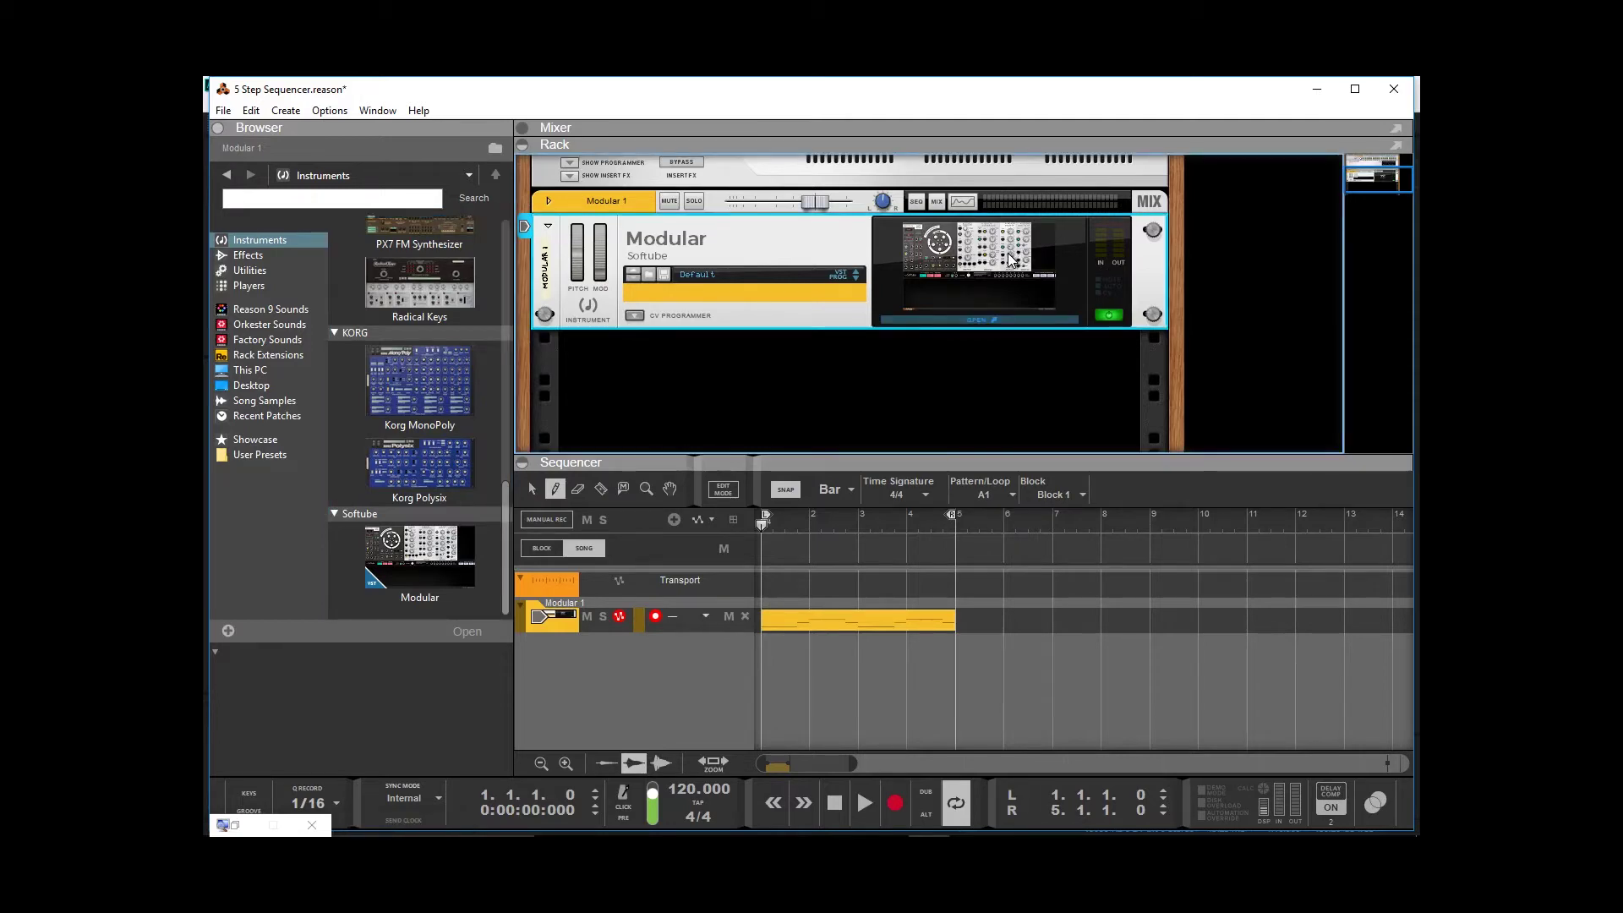
{"action": "double_click", "coordinate": [1010, 260]}
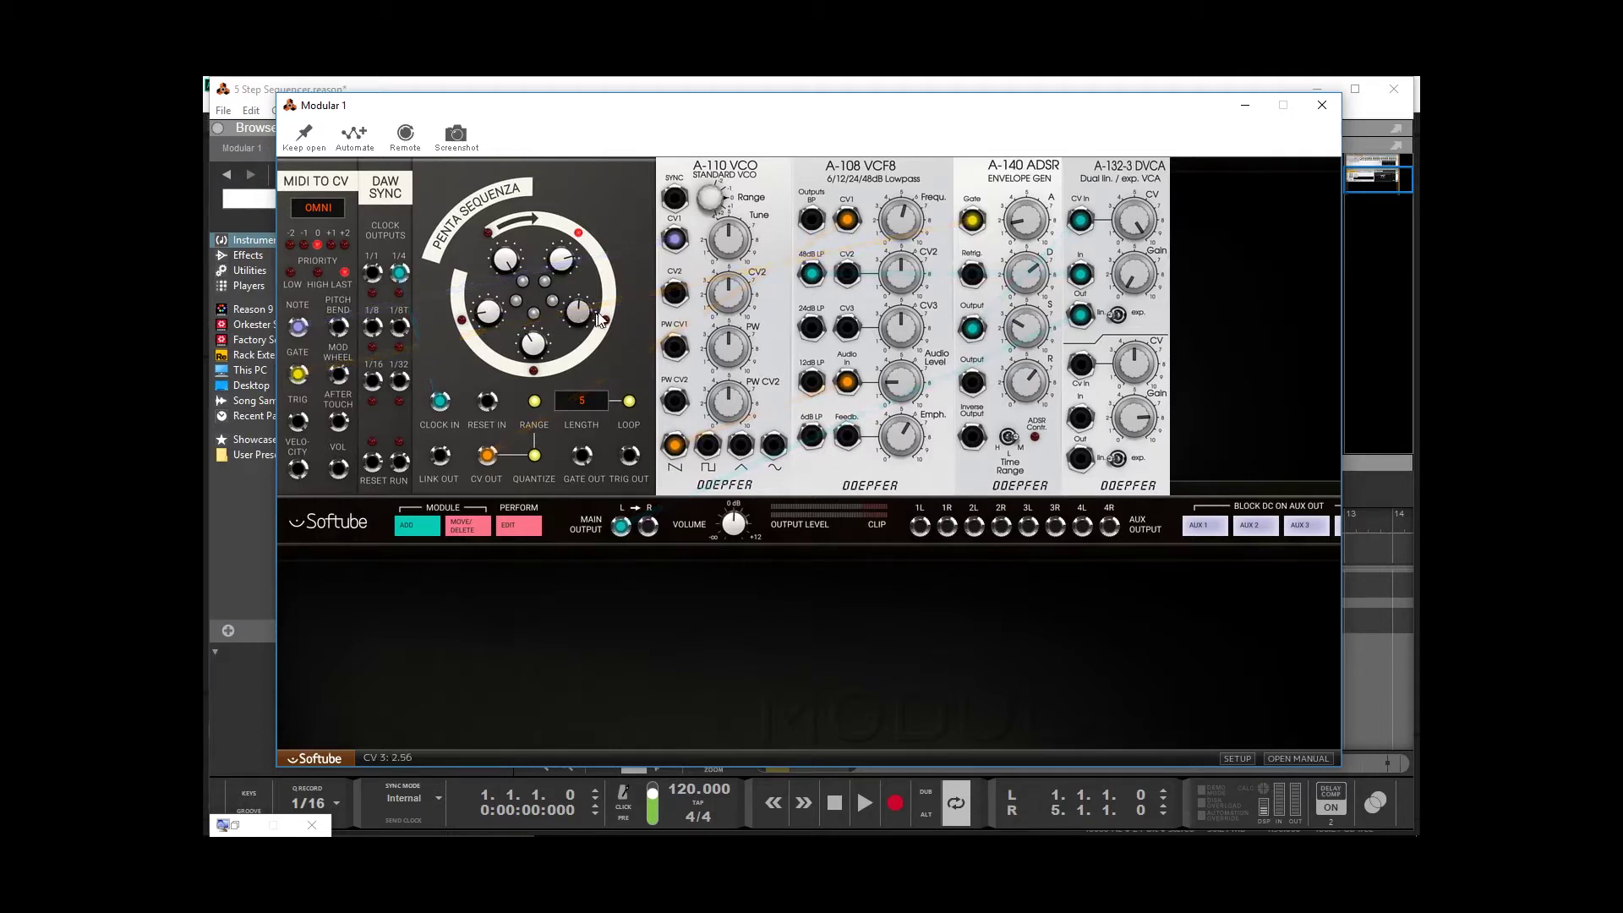
Nudge the Penta Sequenza third-step CV knob slightly higher.
{"action": "left_click_drag", "start_coordinate": [597, 318], "coordinate": [597, 312]}
Move the Modular 1 synth window over to the right side of the screen.
{"action": "mouse_move", "coordinate": [587, 466]}
{"action": "mouse_move", "coordinate": [538, 414]}
{"action": "mouse_move", "coordinate": [493, 282]}
{"action": "mouse_move", "coordinate": [554, 281]}
{"action": "left_click_drag", "start_coordinate": [648, 116], "coordinate": [1056, 116]}
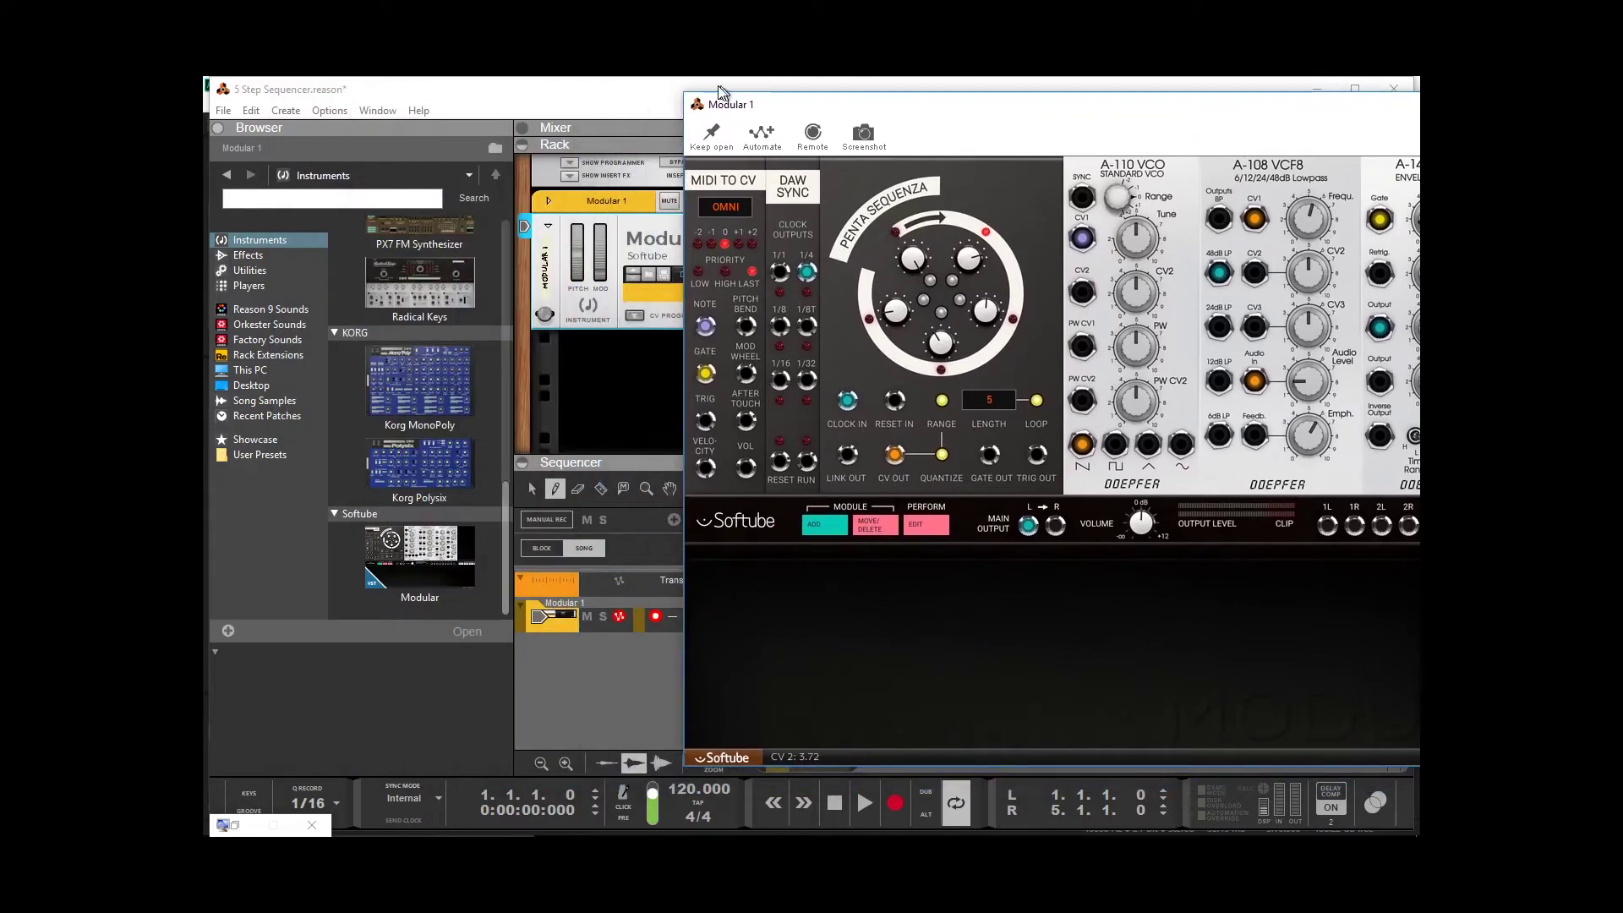
Shift the Modular 1 window further right, start song playback, then nudge the window slightly back.
{"action": "left_click", "coordinate": [610, 102]}
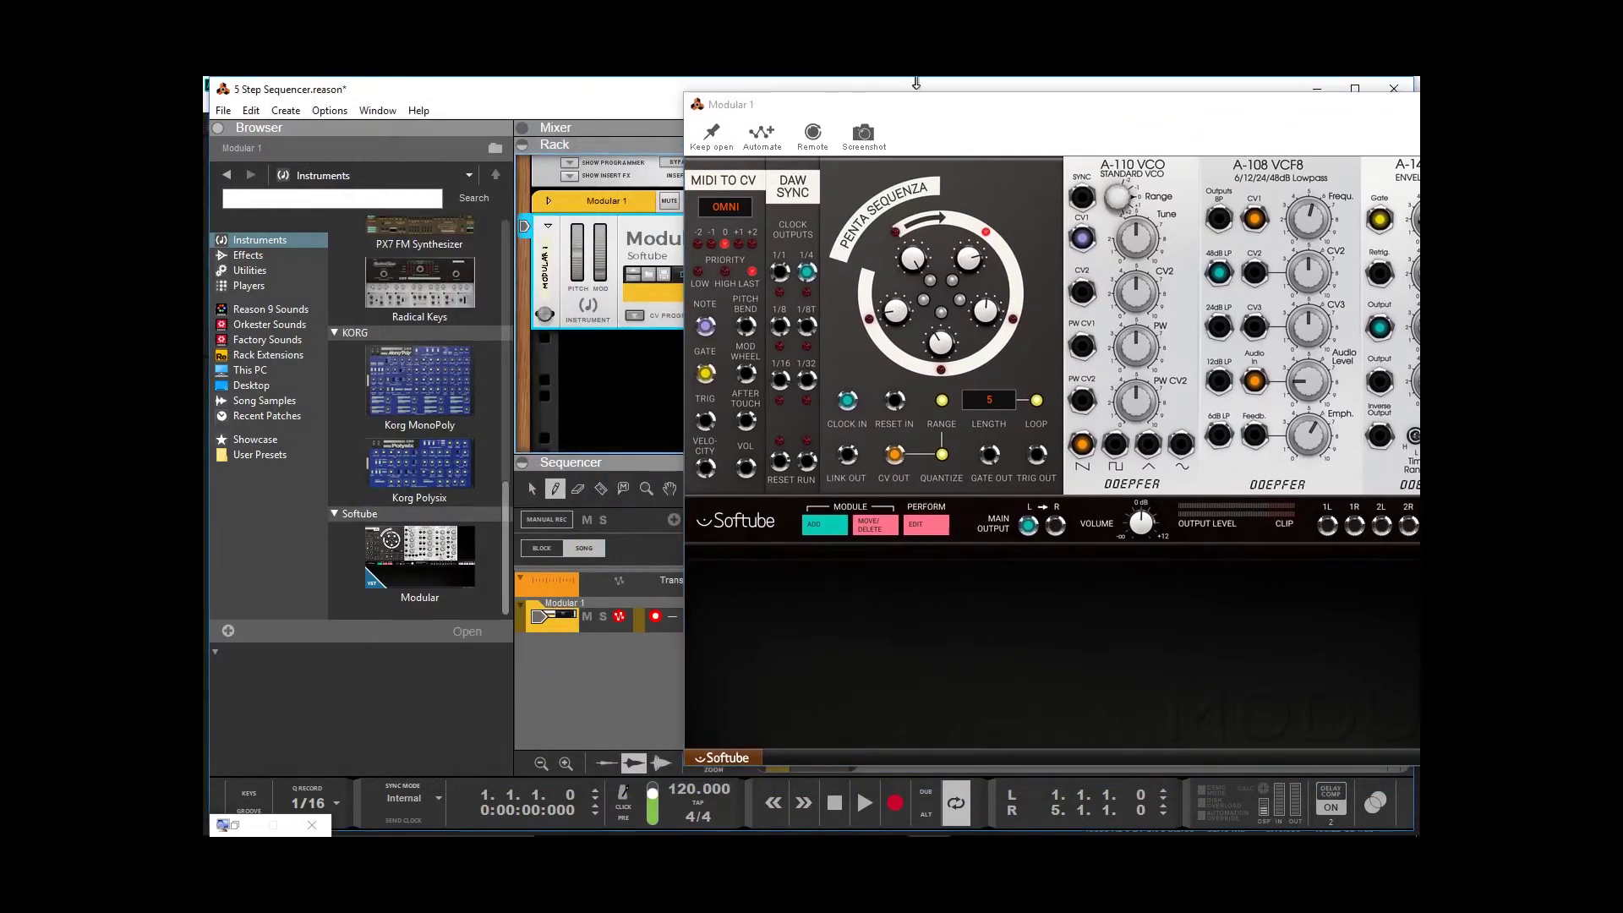
{"action": "left_click_drag", "start_coordinate": [924, 106], "coordinate": [1232, 108]}
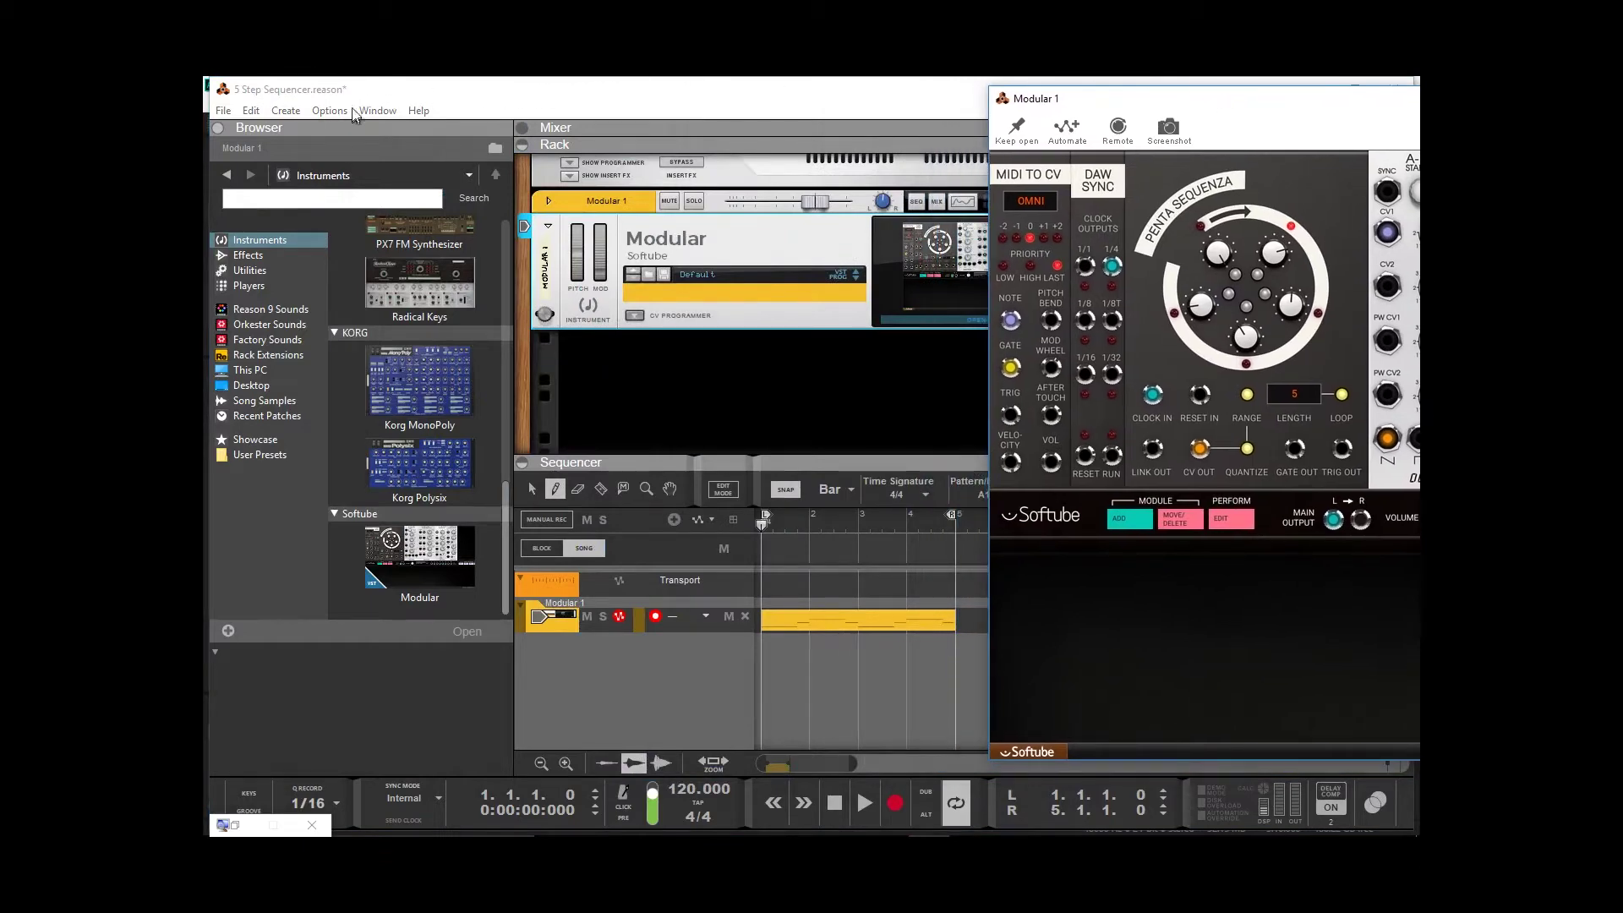
{"action": "left_click", "coordinate": [594, 105]}
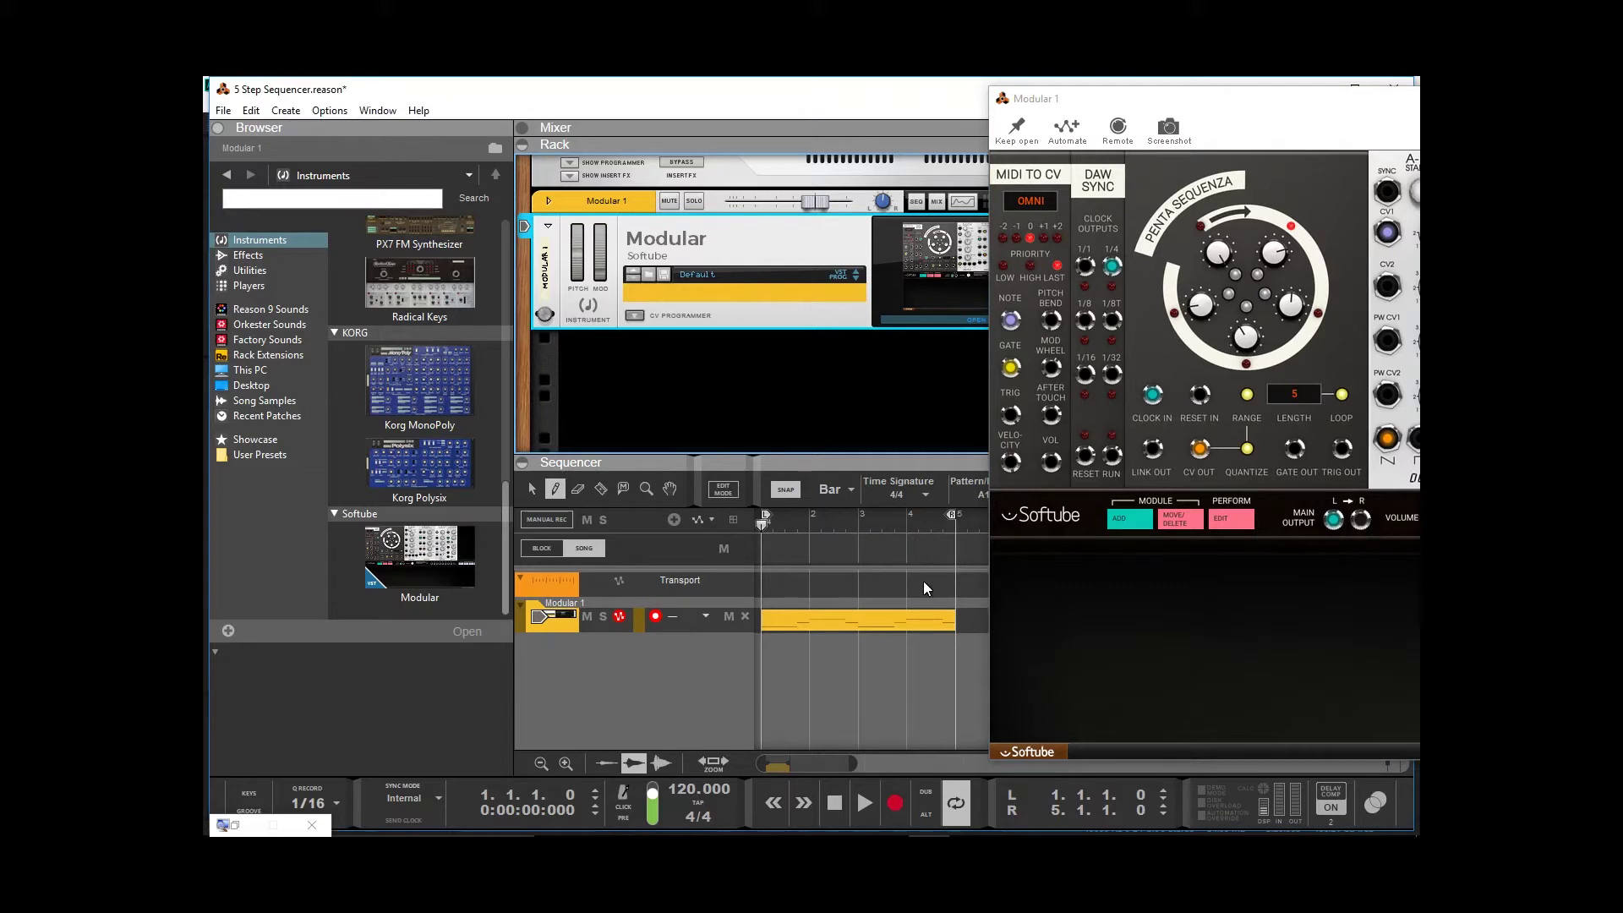
{"action": "key", "text": "space"}
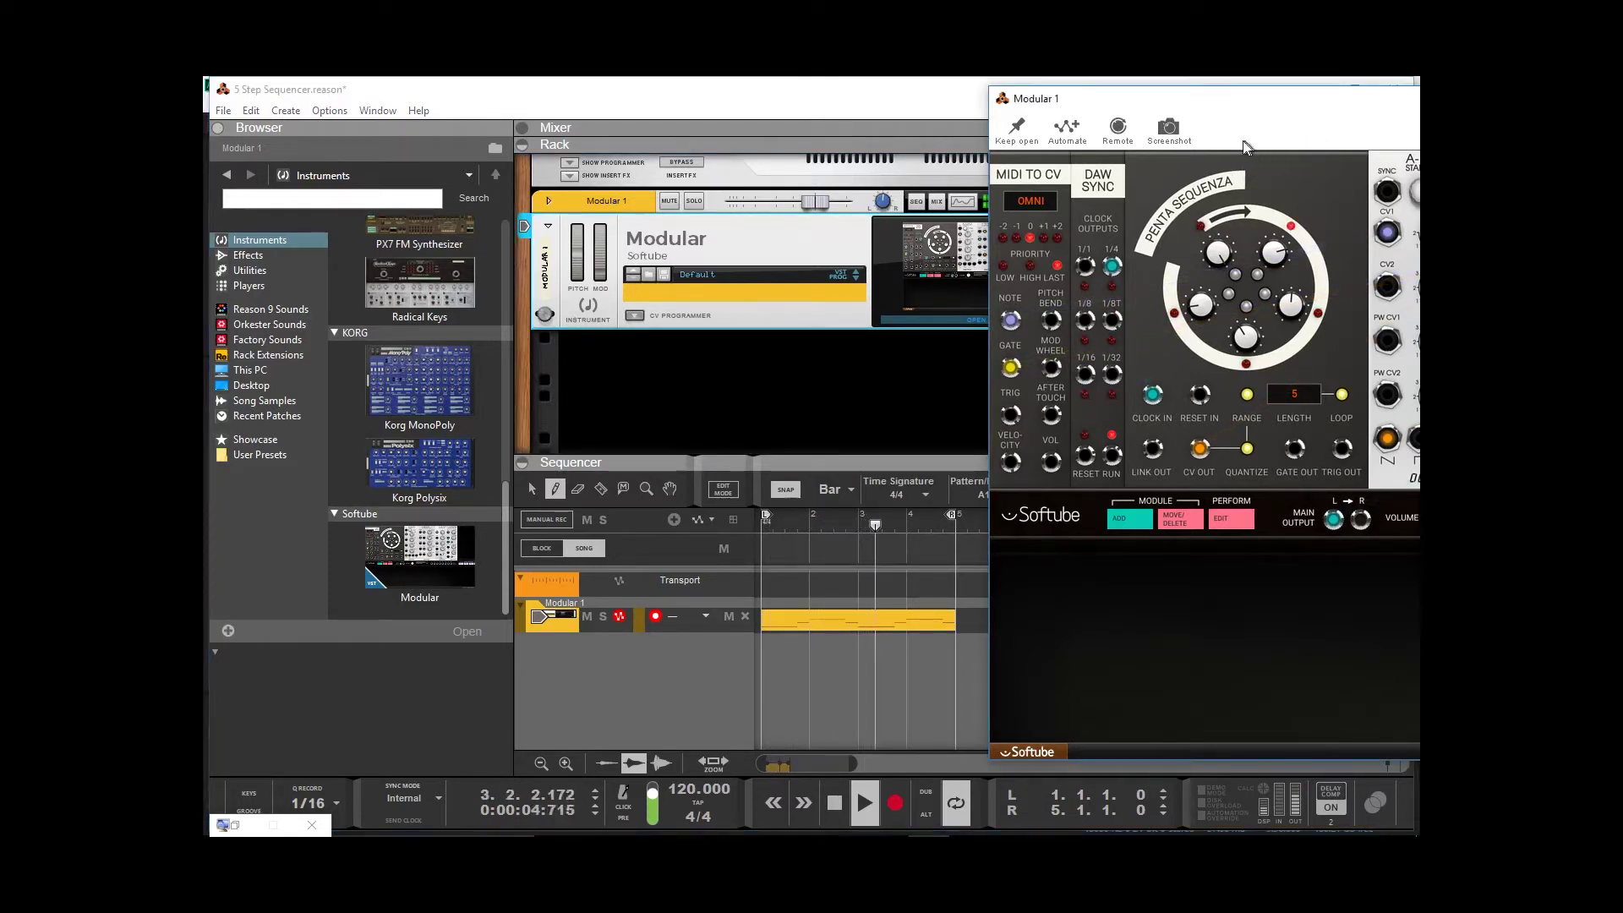
{"action": "mouse_move", "coordinate": [1339, 105]}
{"action": "left_mouse_down"}
{"action": "mouse_move", "coordinate": [692, 109]}
{"action": "mouse_move", "coordinate": [1349, 123]}
{"action": "left_mouse_up"}
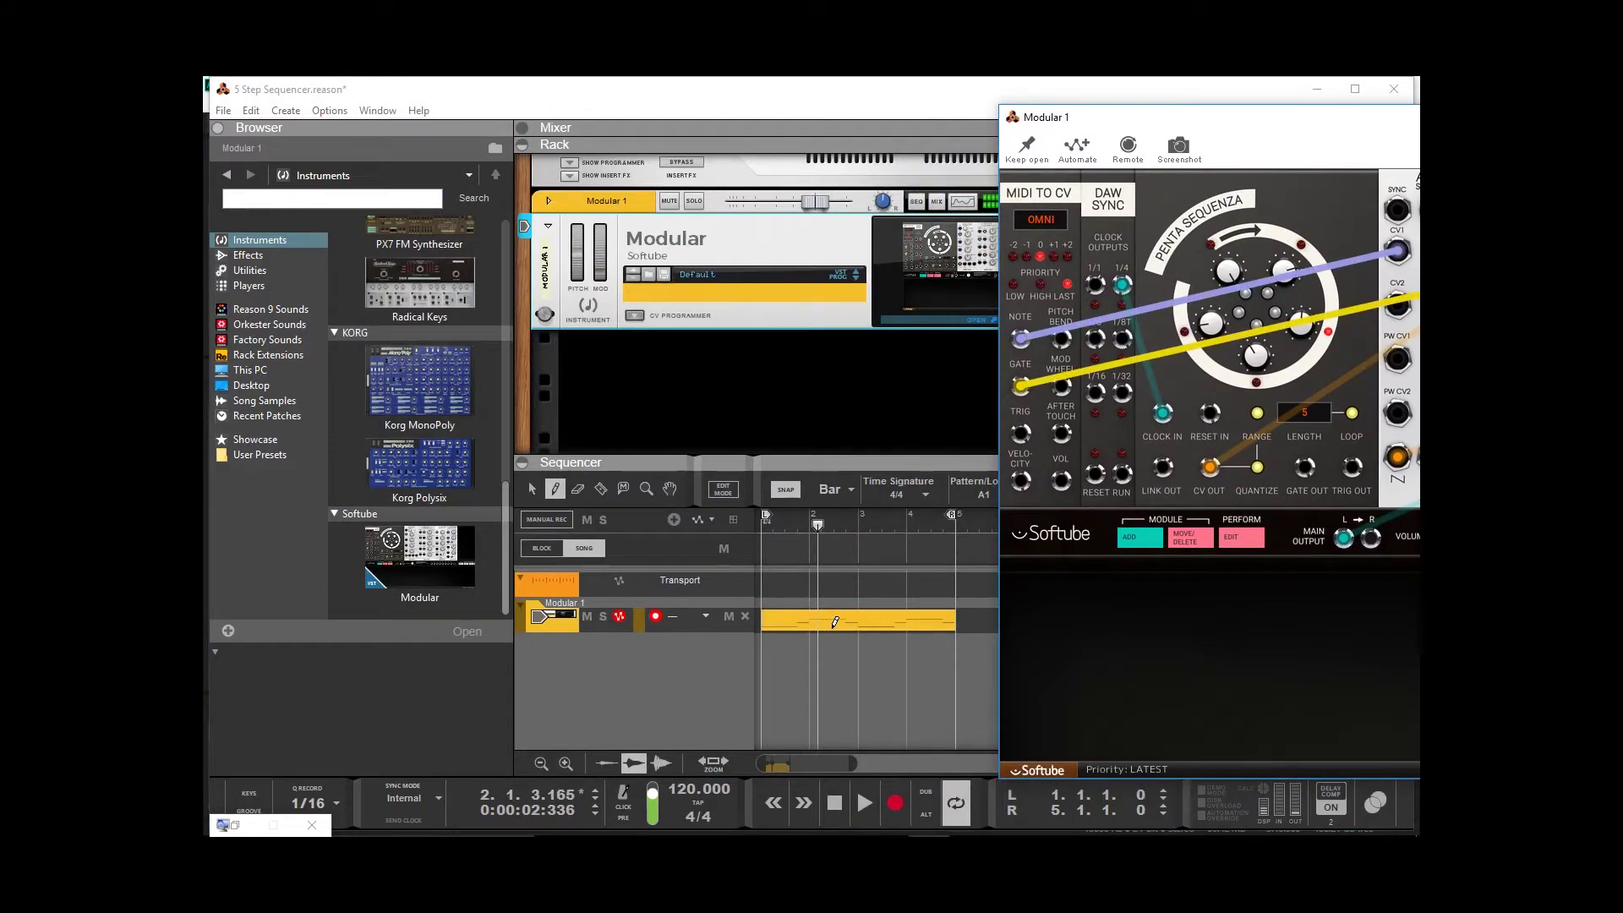
Open the Modular 1 clip for note editing and stop playback at the song start.
{"action": "left_click", "coordinate": [532, 489]}
{"action": "double_click", "coordinate": [820, 620]}
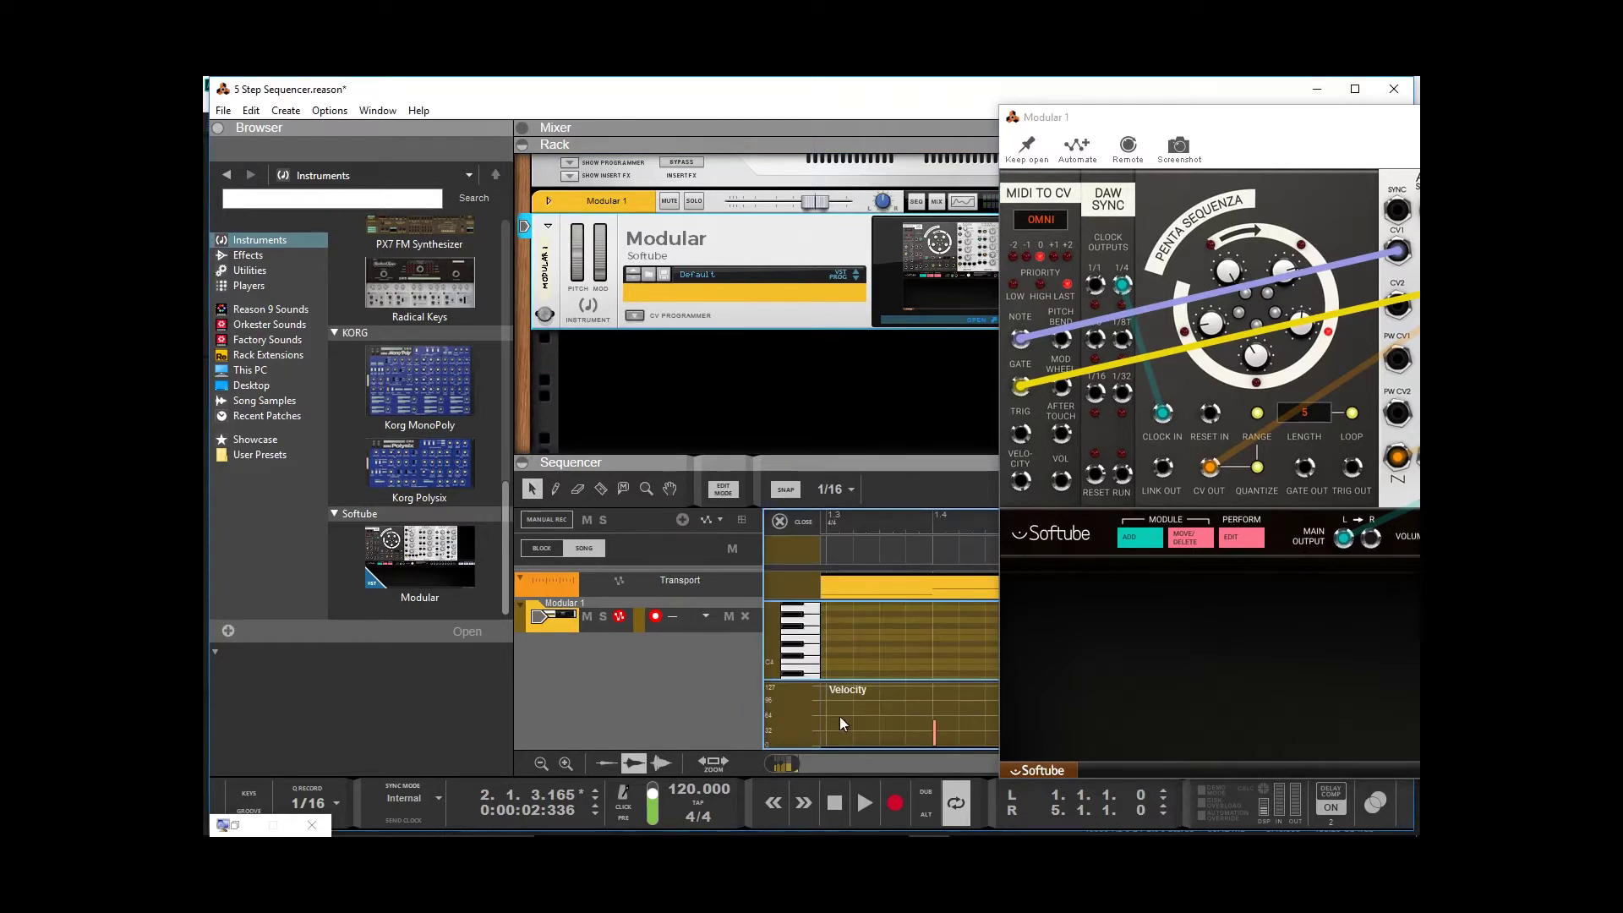
{"action": "key", "text": "KP_0"}
{"action": "key", "text": "KP_0"}
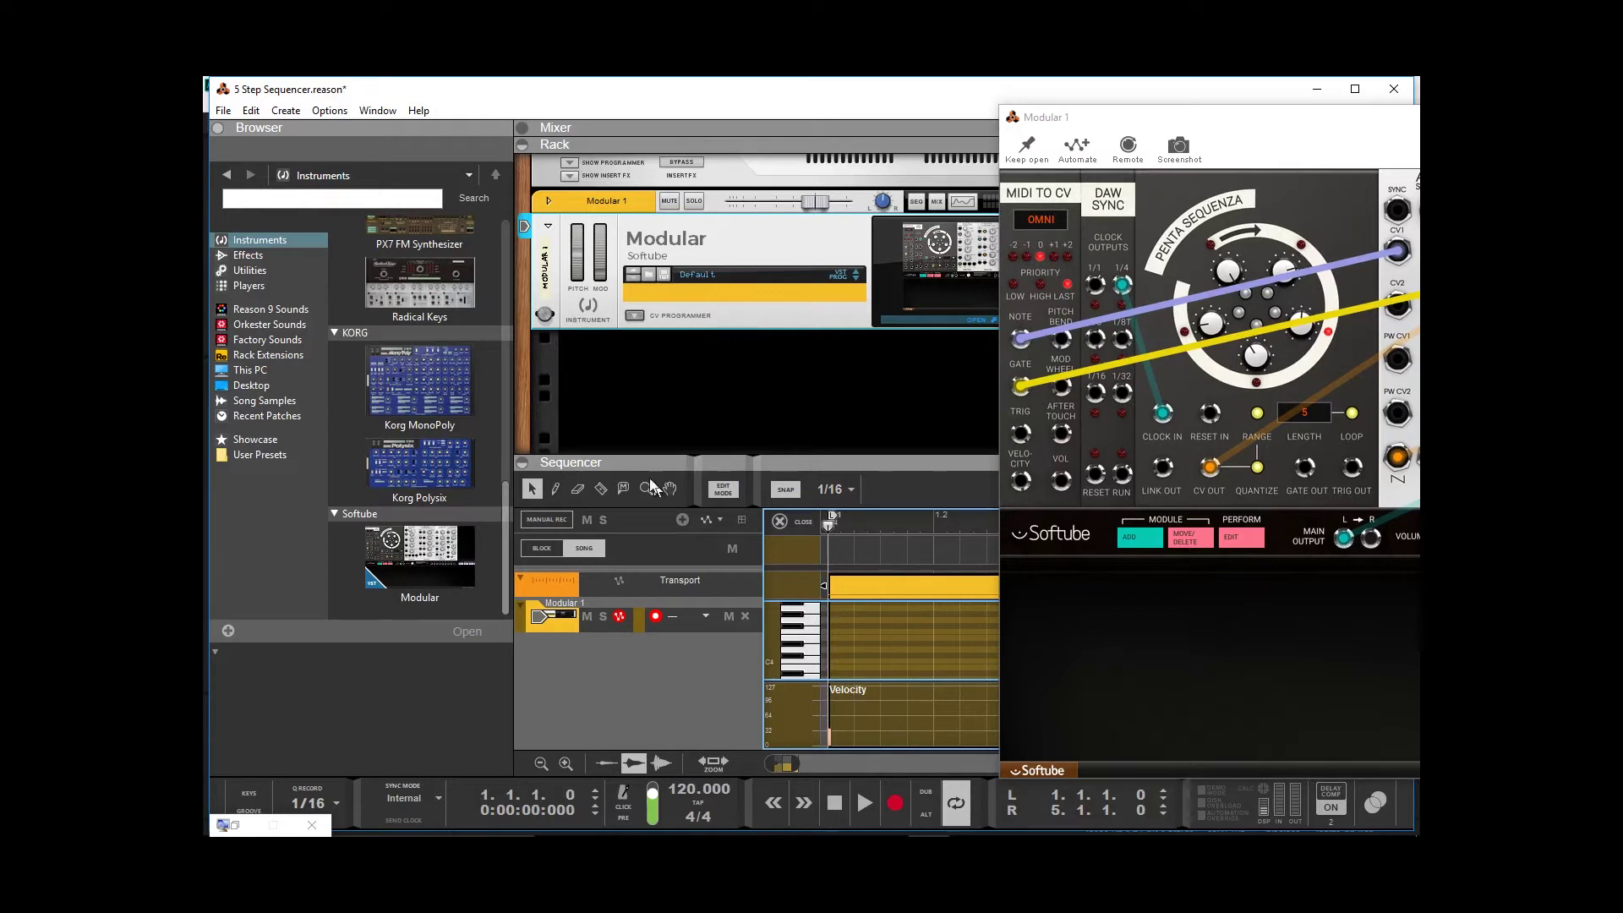
Lower the first note's velocity in bar 1, exit Edit Mode, and move the synth window left.
{"action": "left_click", "coordinate": [556, 490]}
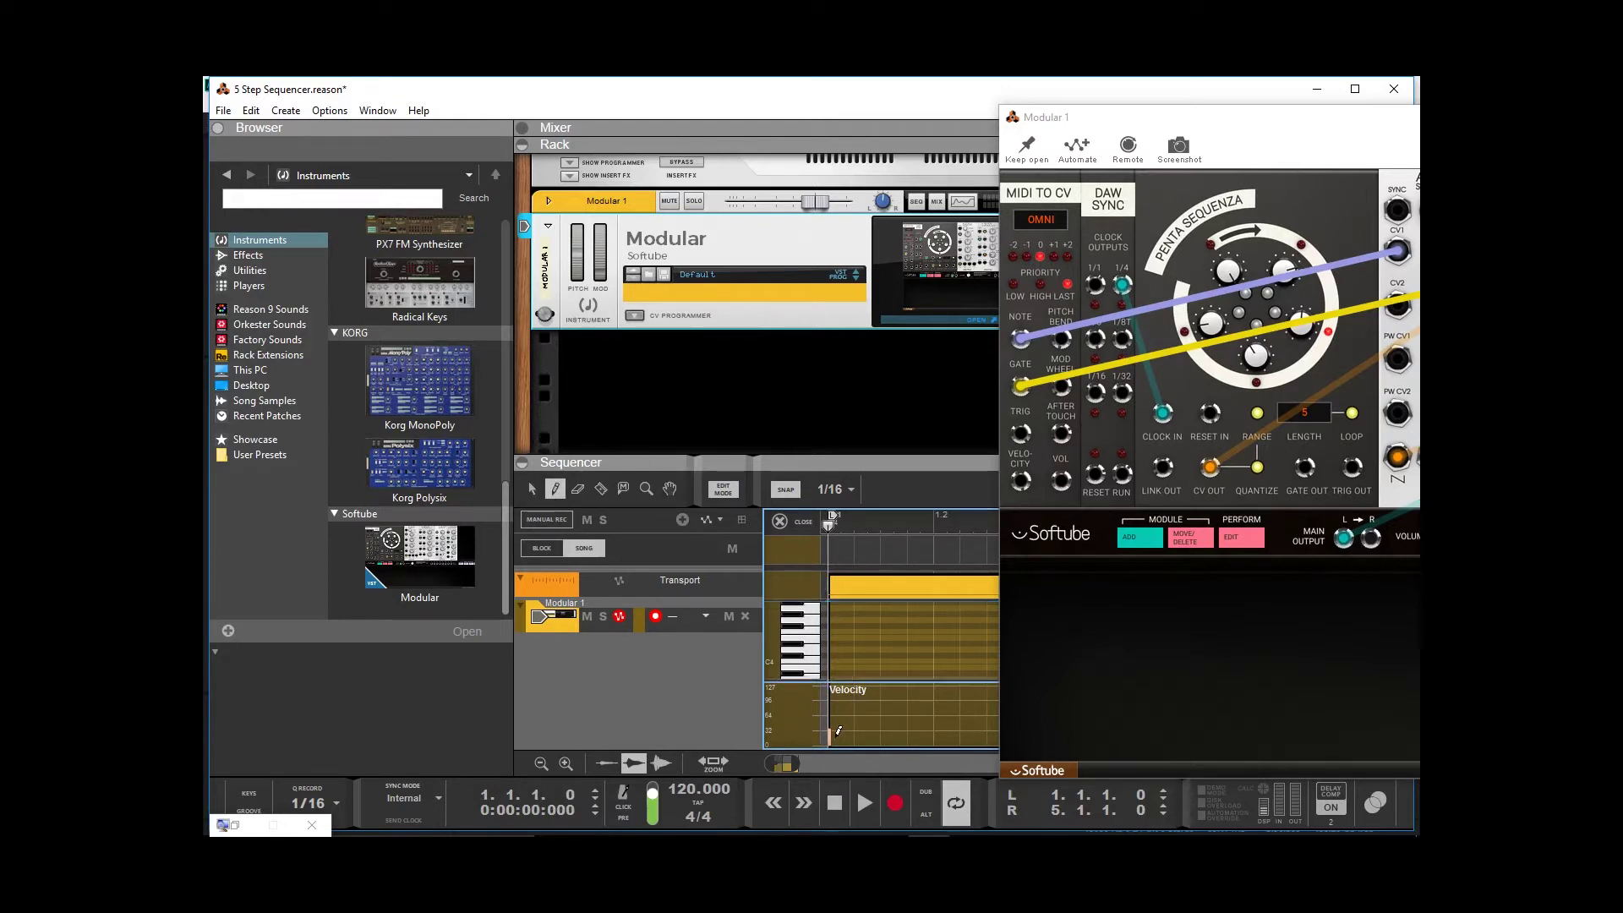
{"action": "left_click", "coordinate": [827, 735]}
{"action": "left_click", "coordinate": [529, 494]}
{"action": "double_click", "coordinate": [804, 627]}
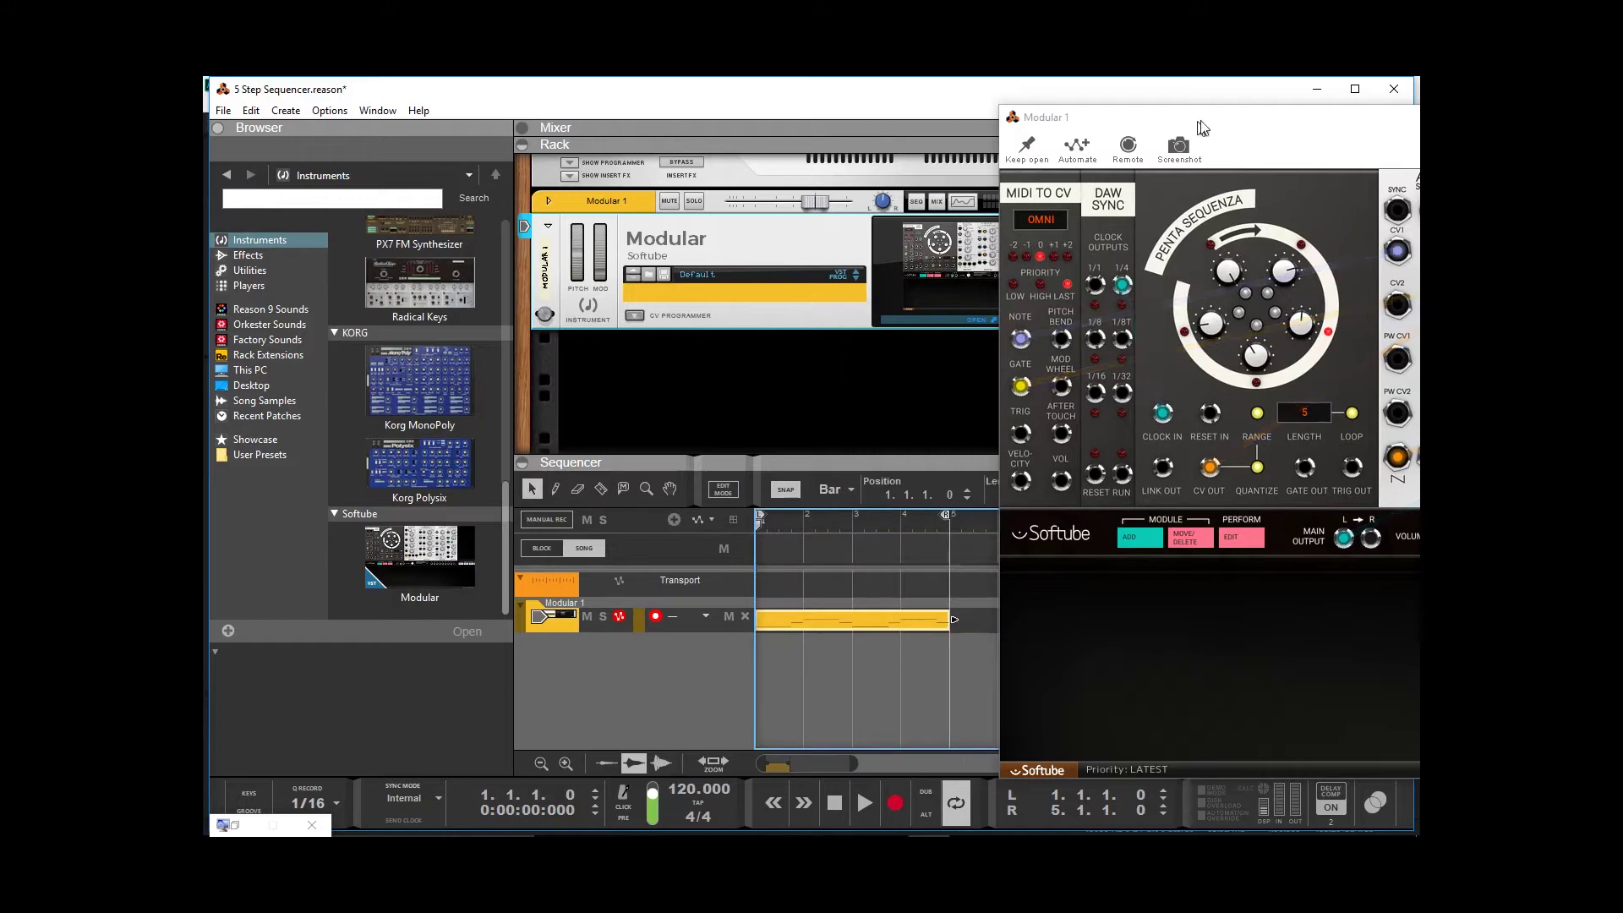
{"action": "left_click_drag", "start_coordinate": [1356, 132], "coordinate": [622, 138]}
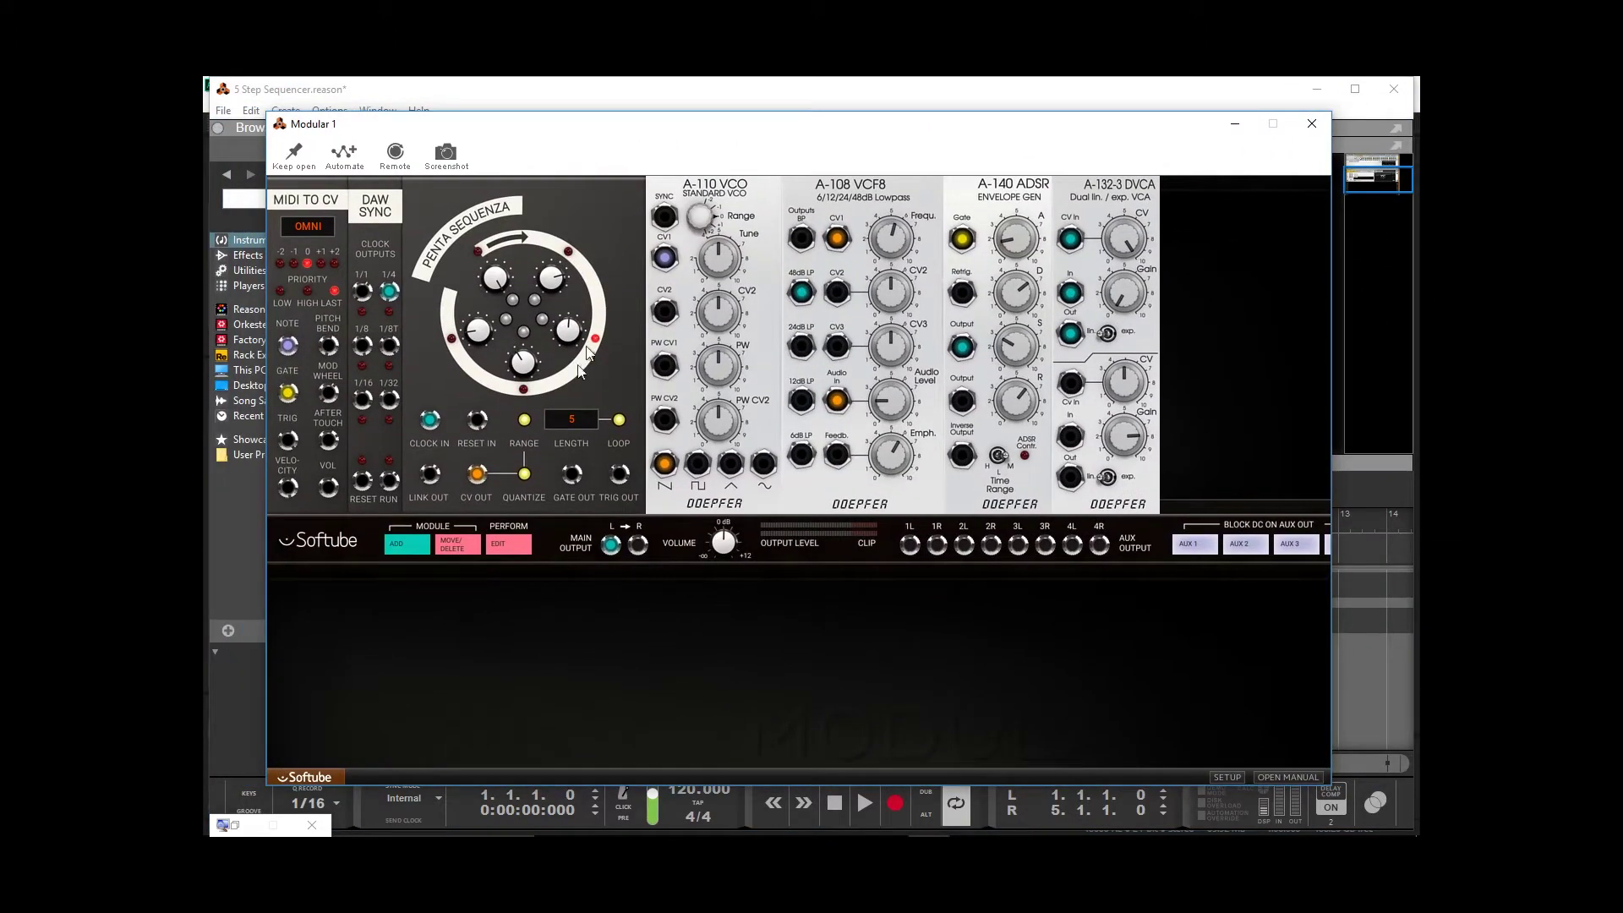
Reveal the Modular 1 patch cables across the module jacks of the full patch.
{"action": "mouse_move", "coordinate": [475, 474]}
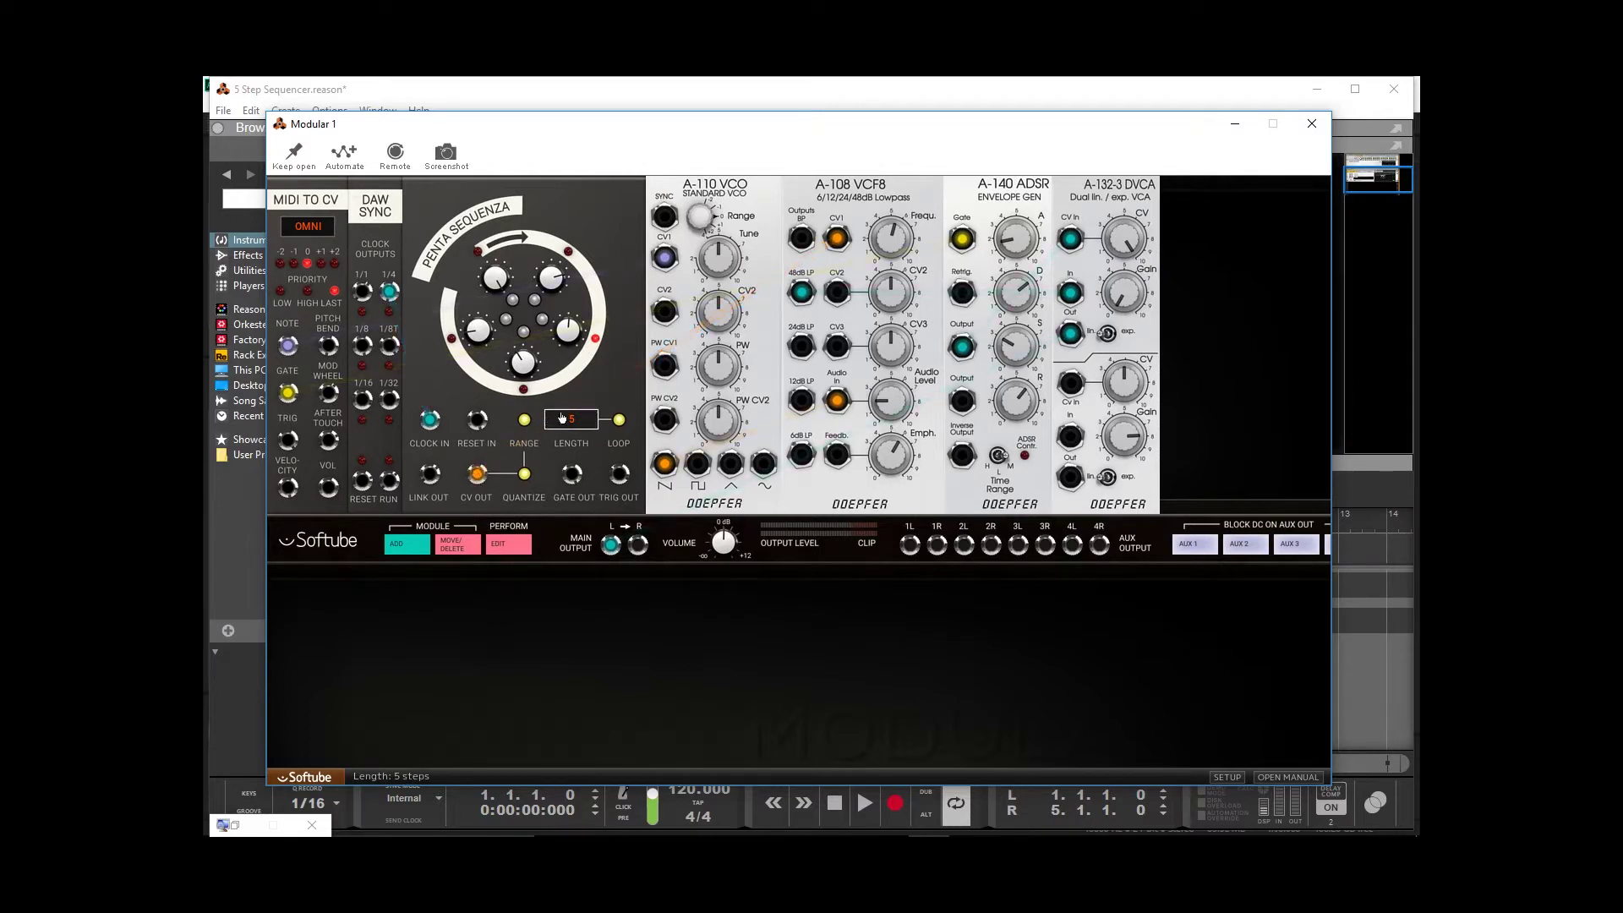
{"action": "mouse_move", "coordinate": [828, 242]}
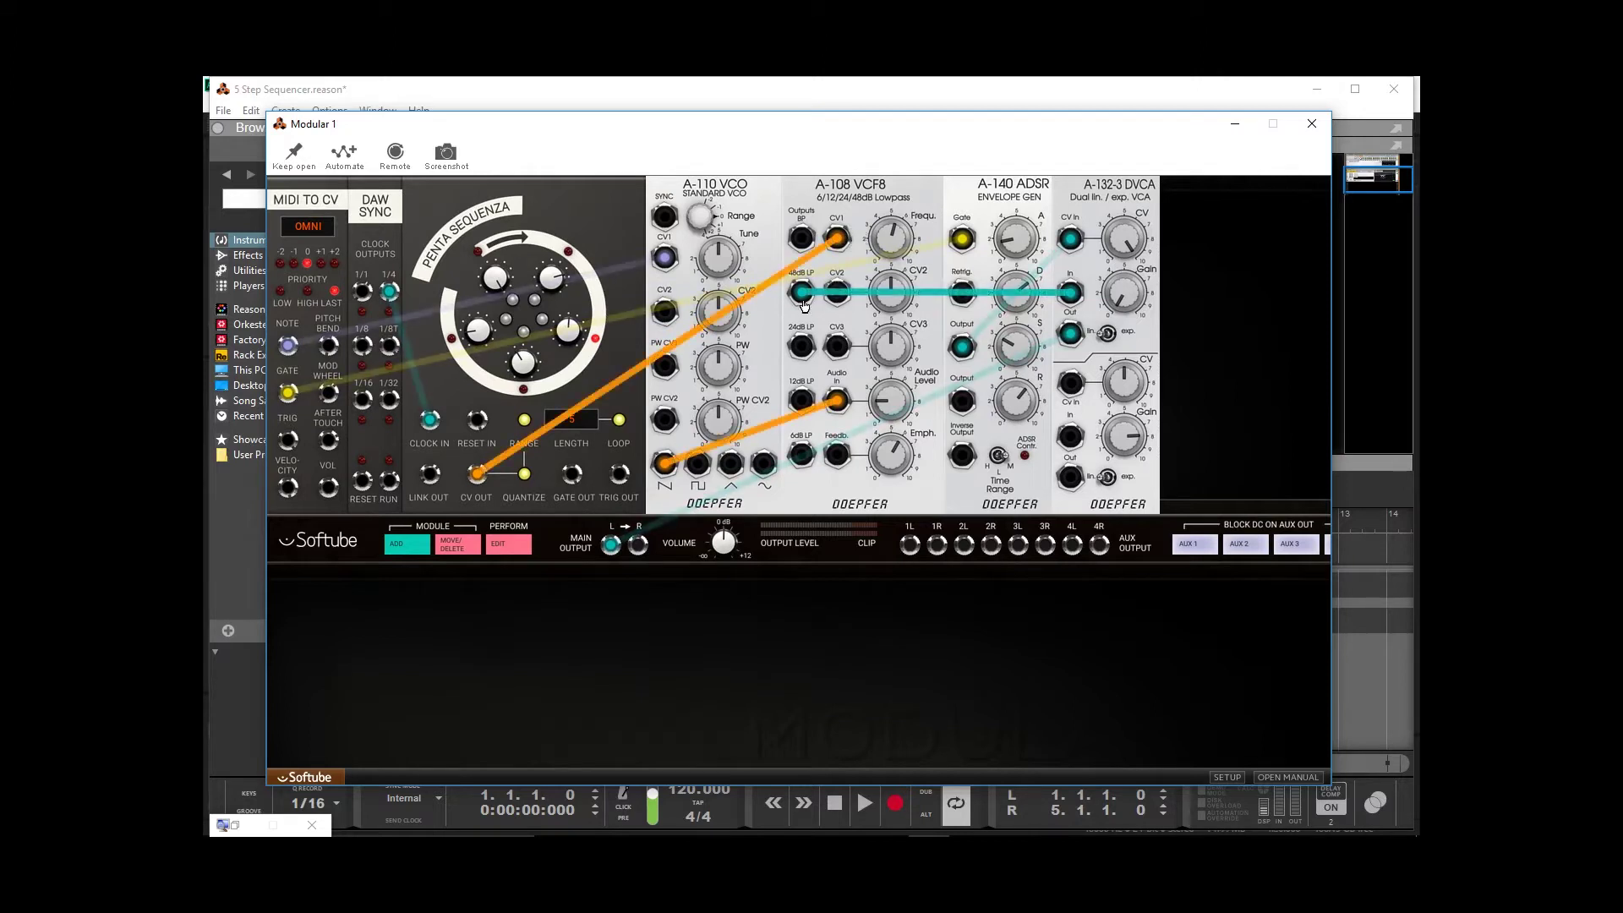
{"action": "mouse_move", "coordinate": [802, 290]}
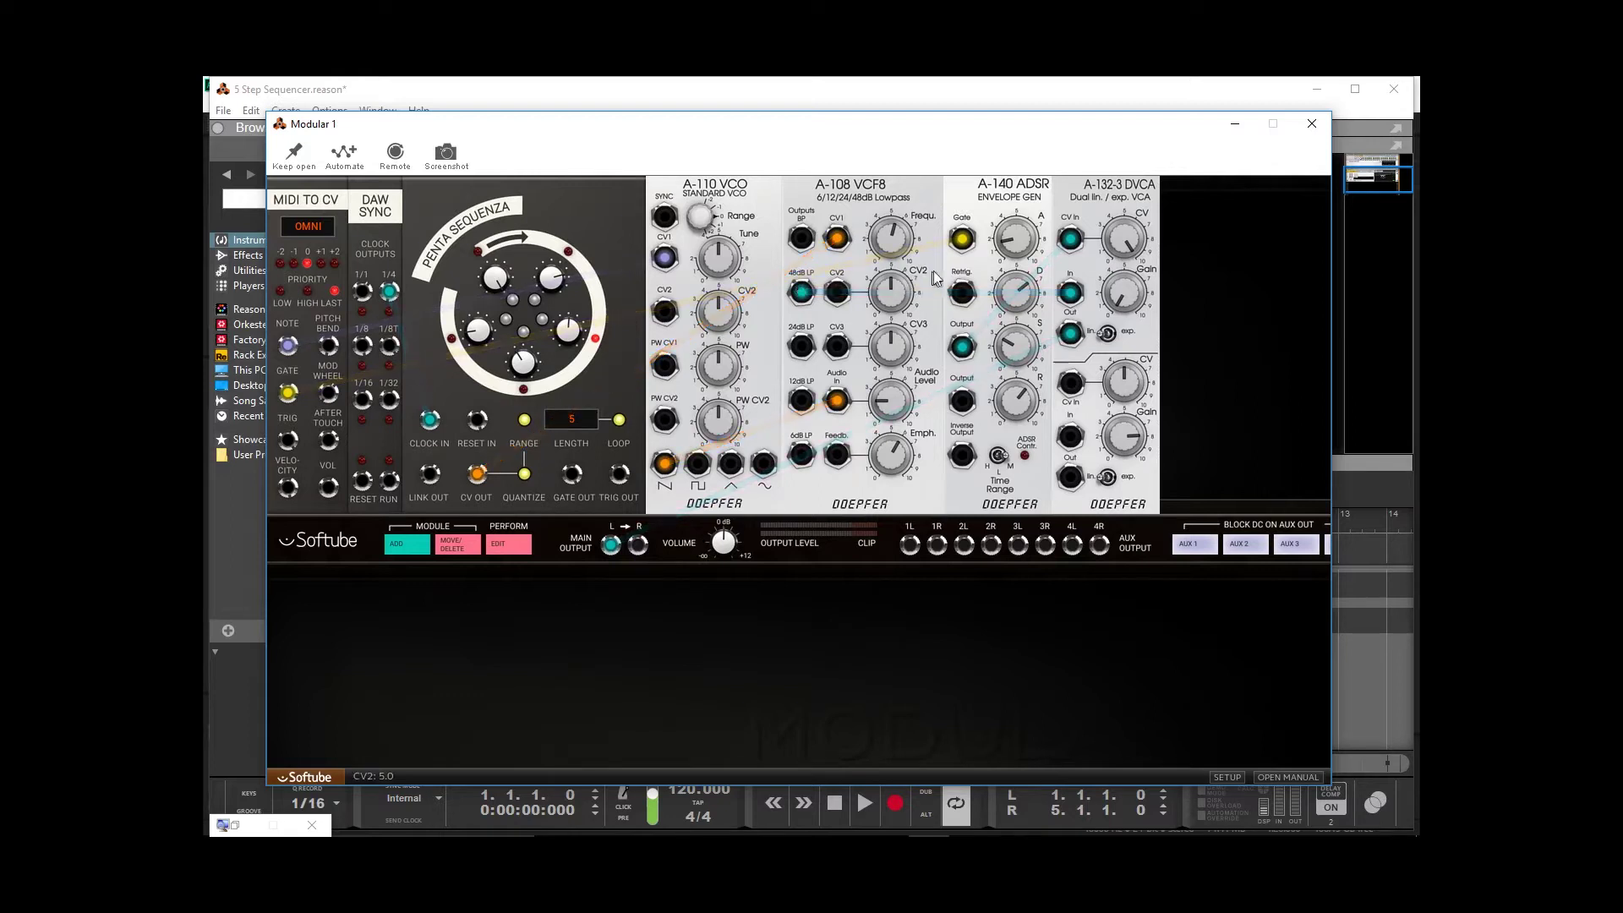
{"action": "mouse_move", "coordinate": [1072, 292]}
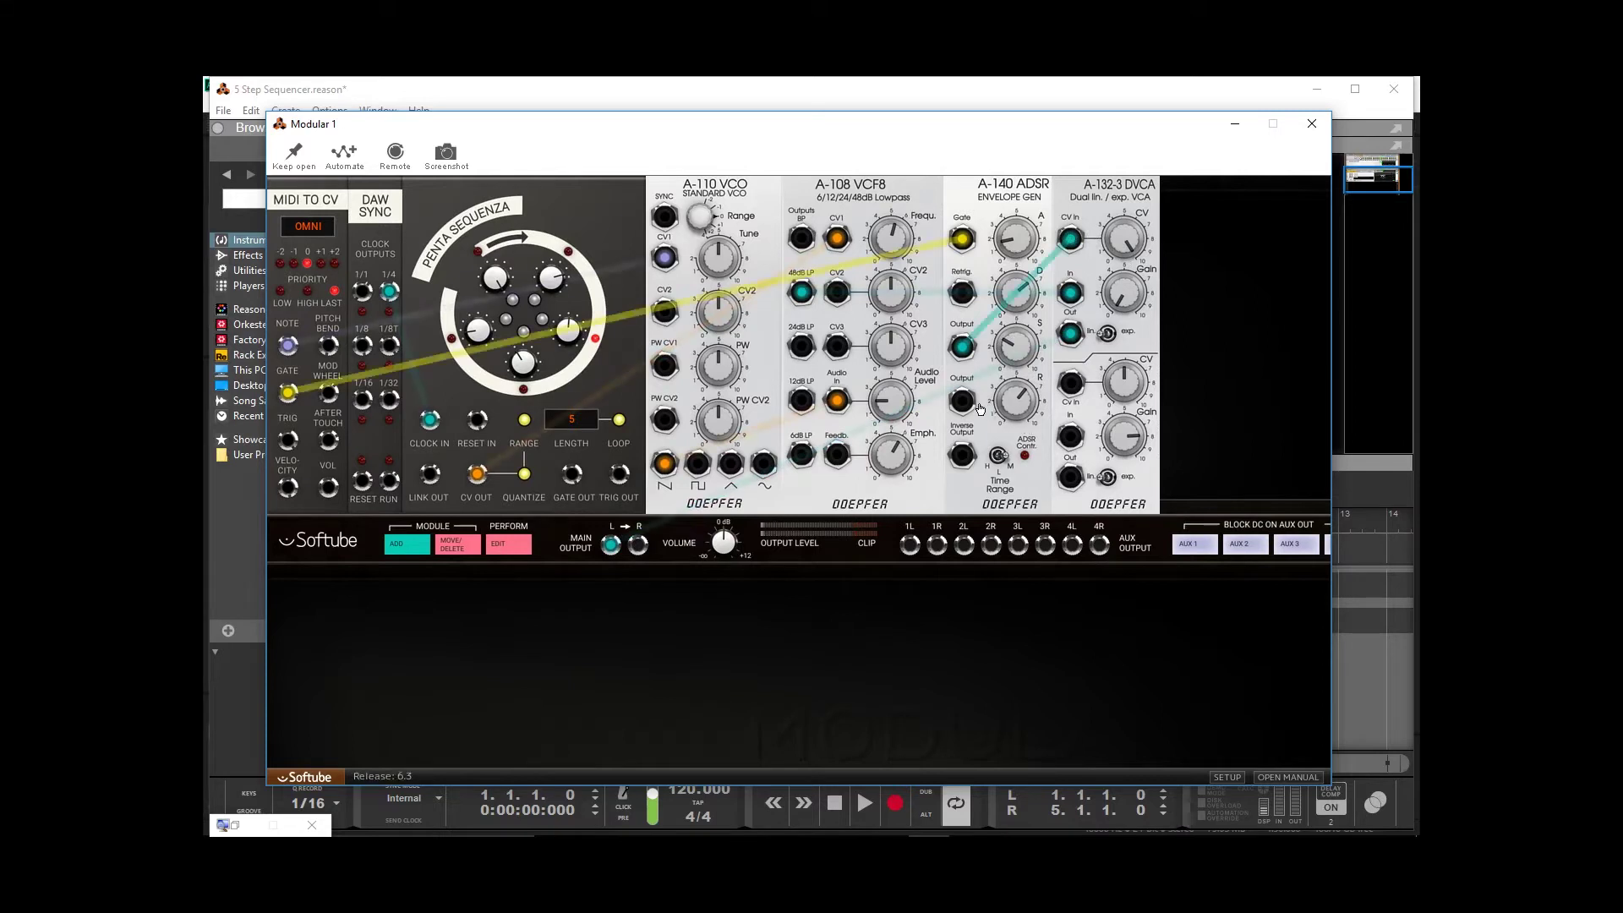
Set the A-140 ADSR to release 4.8, attack 0.2, longer decay and sustain 5.3, then lower the window.
{"action": "left_click_drag", "start_coordinate": [1014, 393], "coordinate": [1016, 416]}
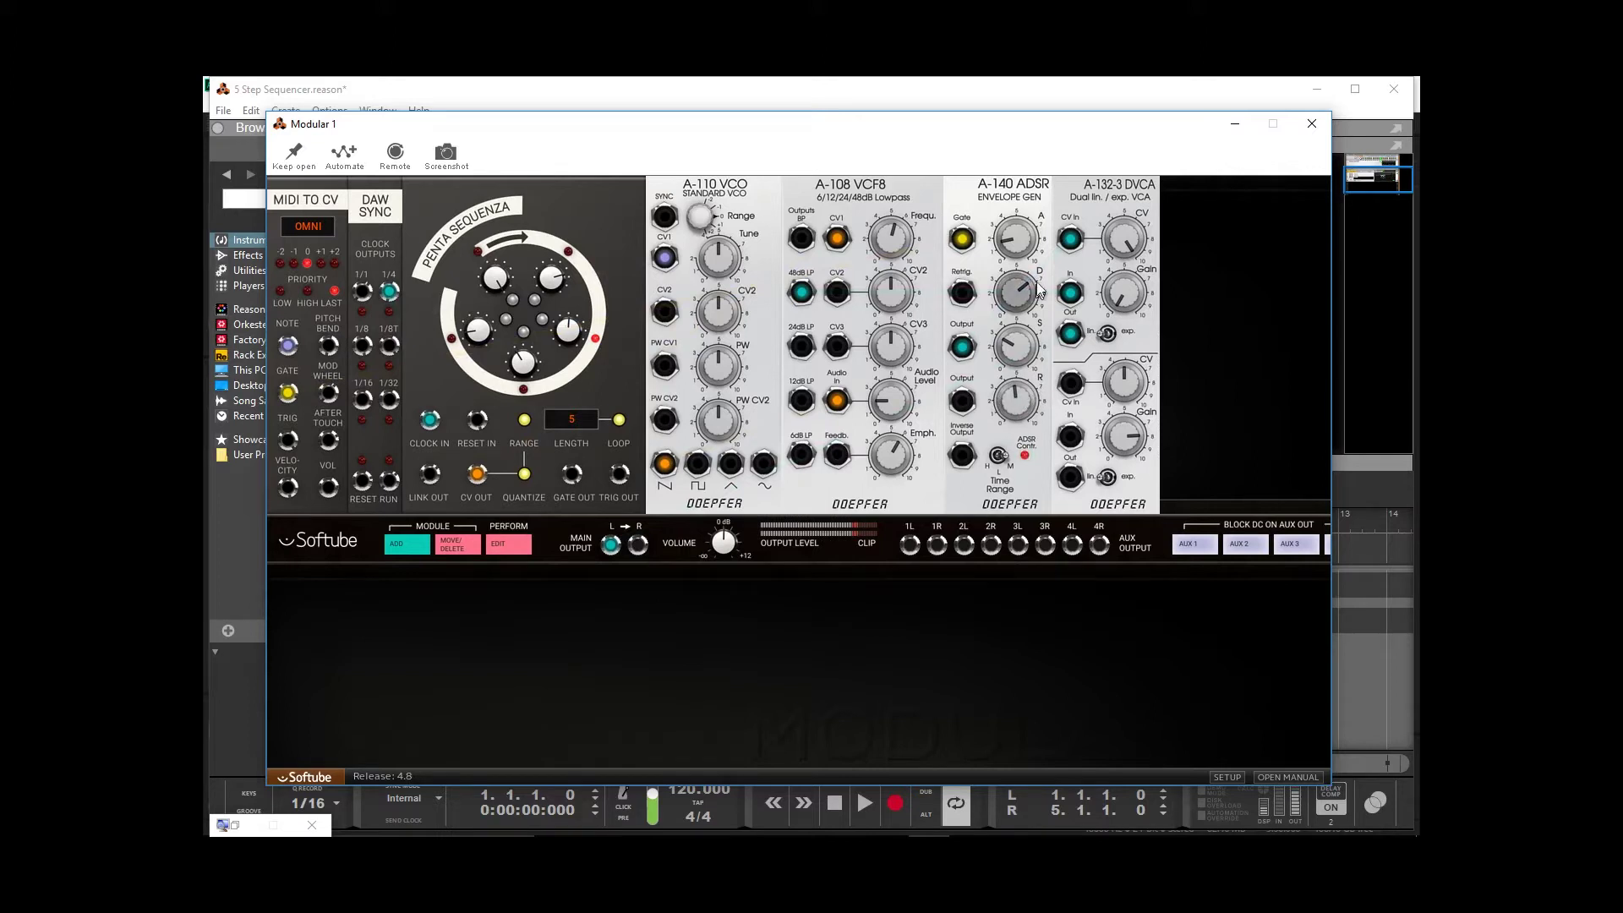
{"action": "left_click_drag", "start_coordinate": [1013, 260], "coordinate": [1025, 343]}
{"action": "left_click_drag", "start_coordinate": [1012, 274], "coordinate": [1012, 264]}
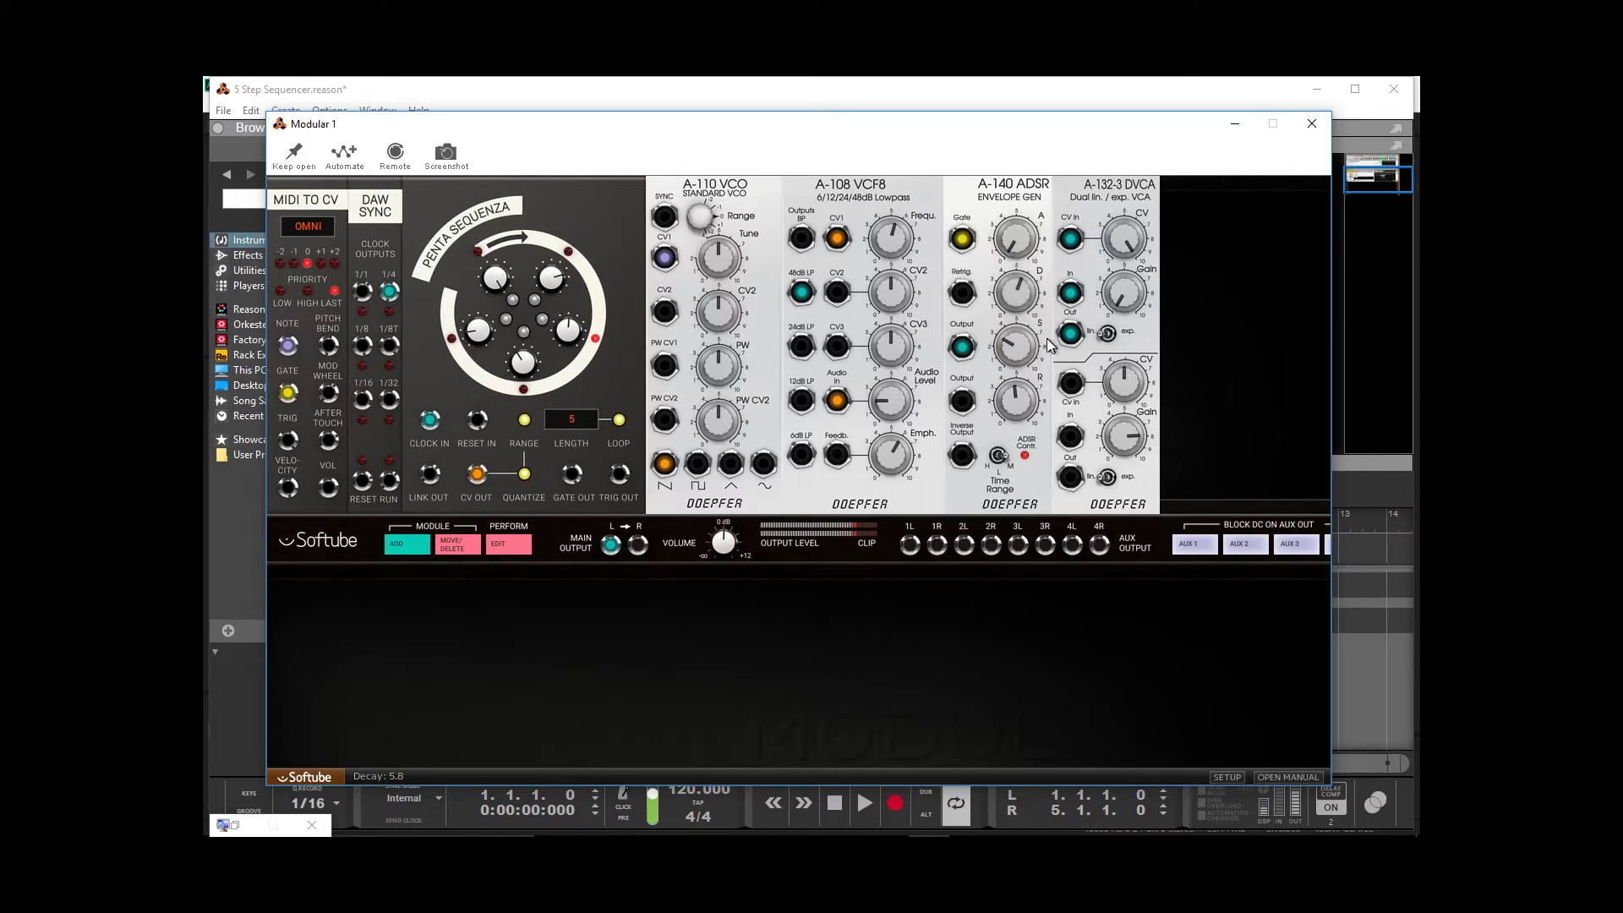
{"action": "left_click_drag", "start_coordinate": [1018, 344], "coordinate": [1017, 332]}
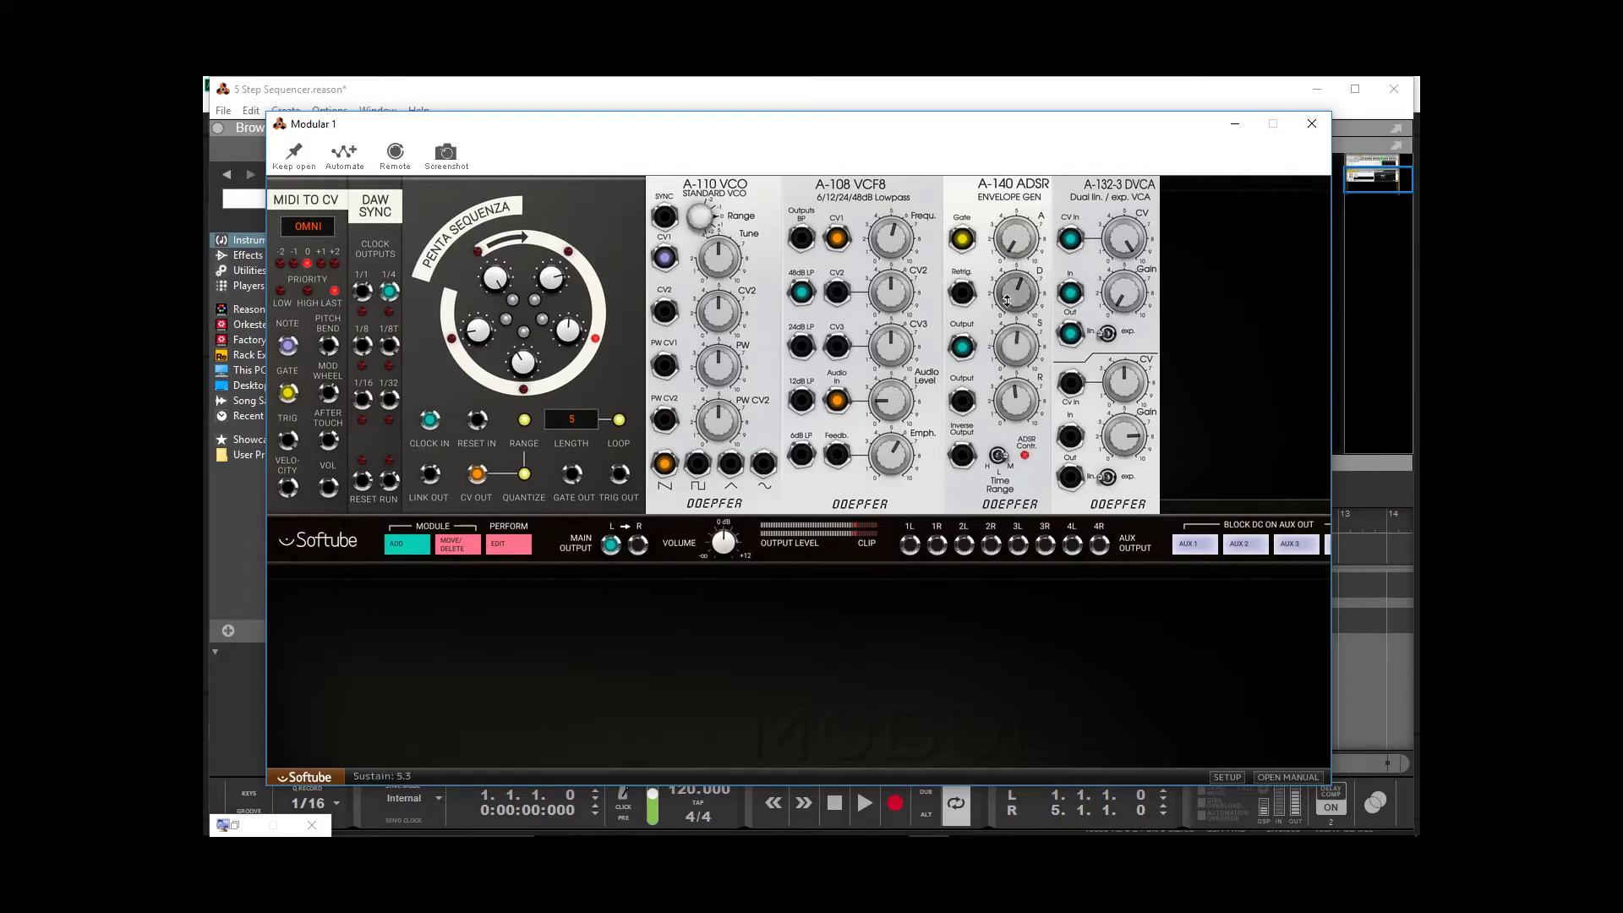
{"action": "left_click", "coordinate": [1013, 240]}
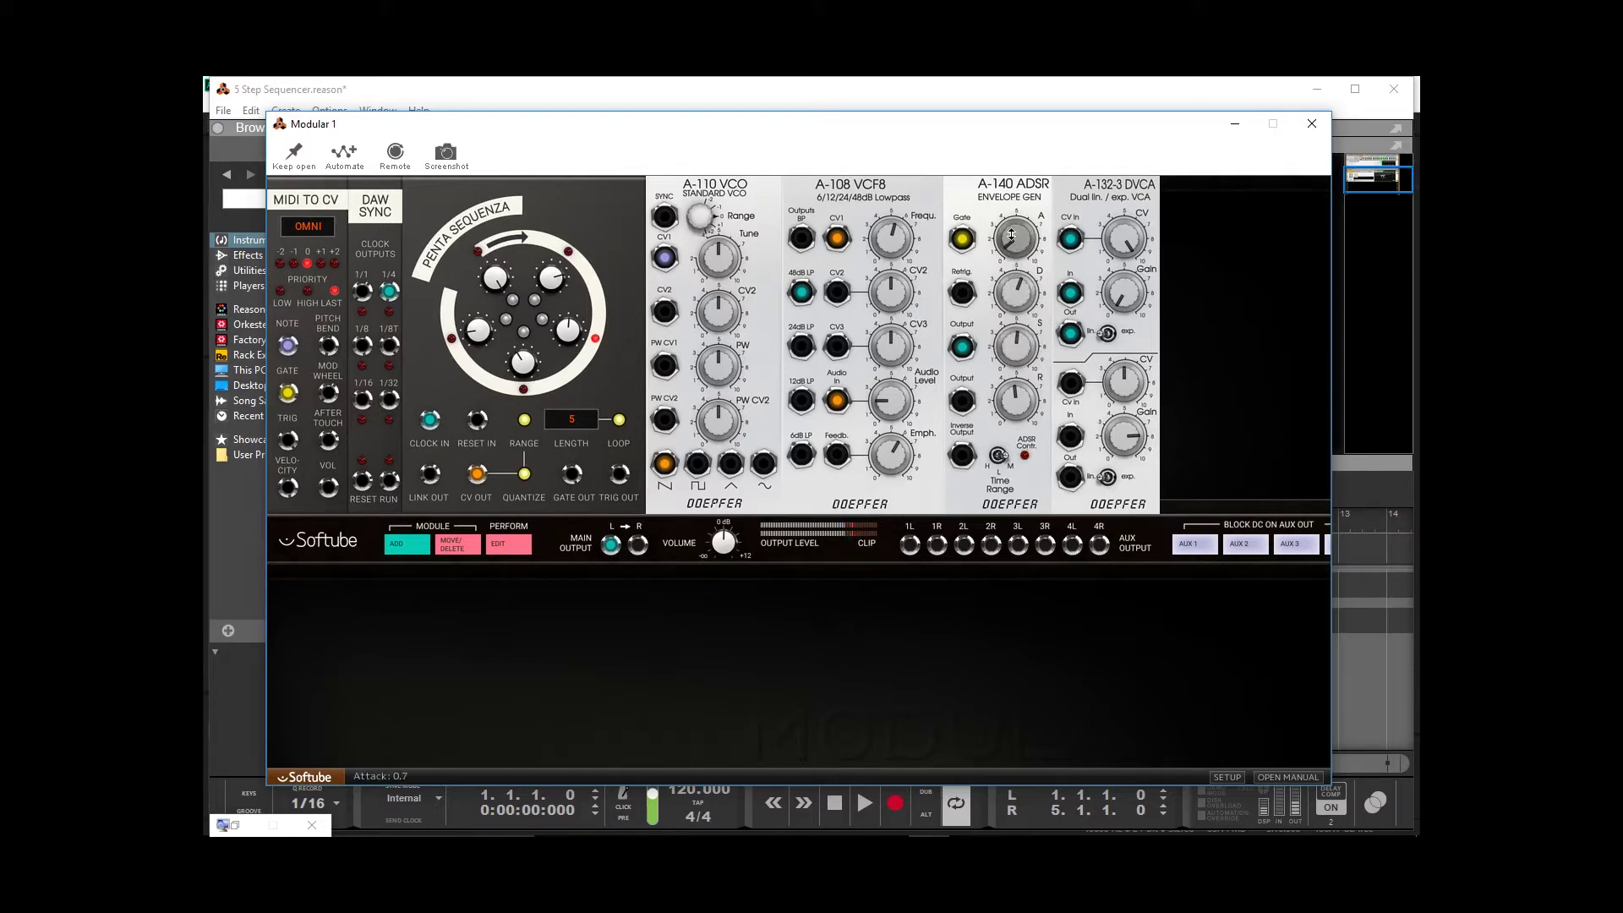
{"action": "mouse_move", "coordinate": [1056, 334]}
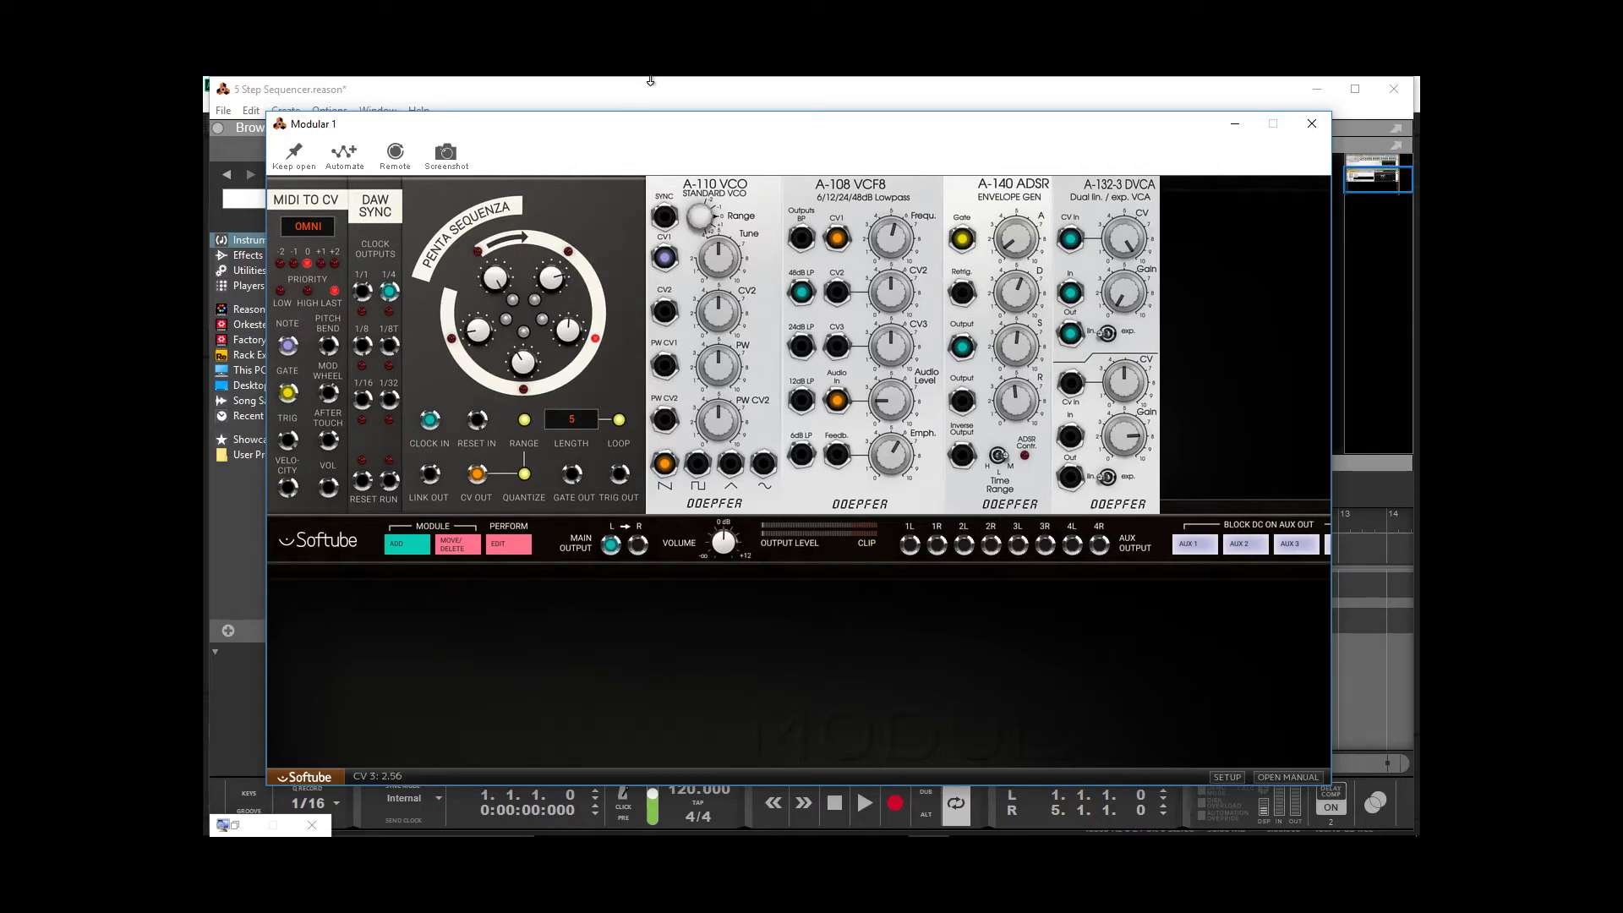
{"action": "left_click_drag", "start_coordinate": [657, 137], "coordinate": [586, 609]}
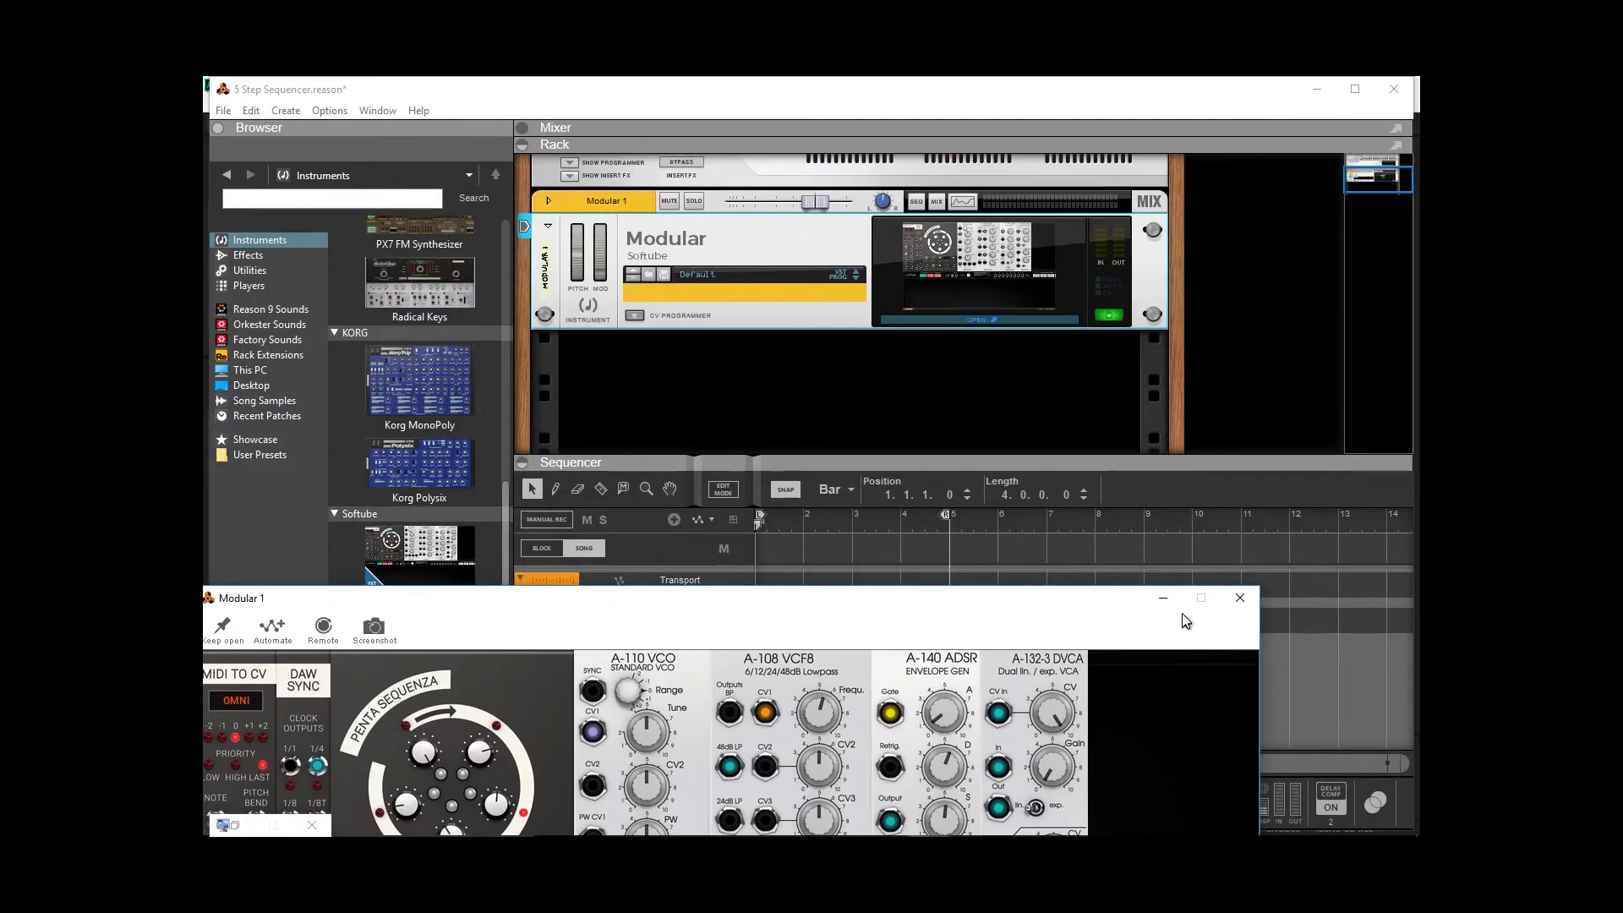
Minimize the synth window and play the song briefly from bar 6, then stop.
{"action": "left_click_drag", "start_coordinate": [1159, 605], "coordinate": [1157, 607]}
{"action": "left_click", "coordinate": [1156, 605]}
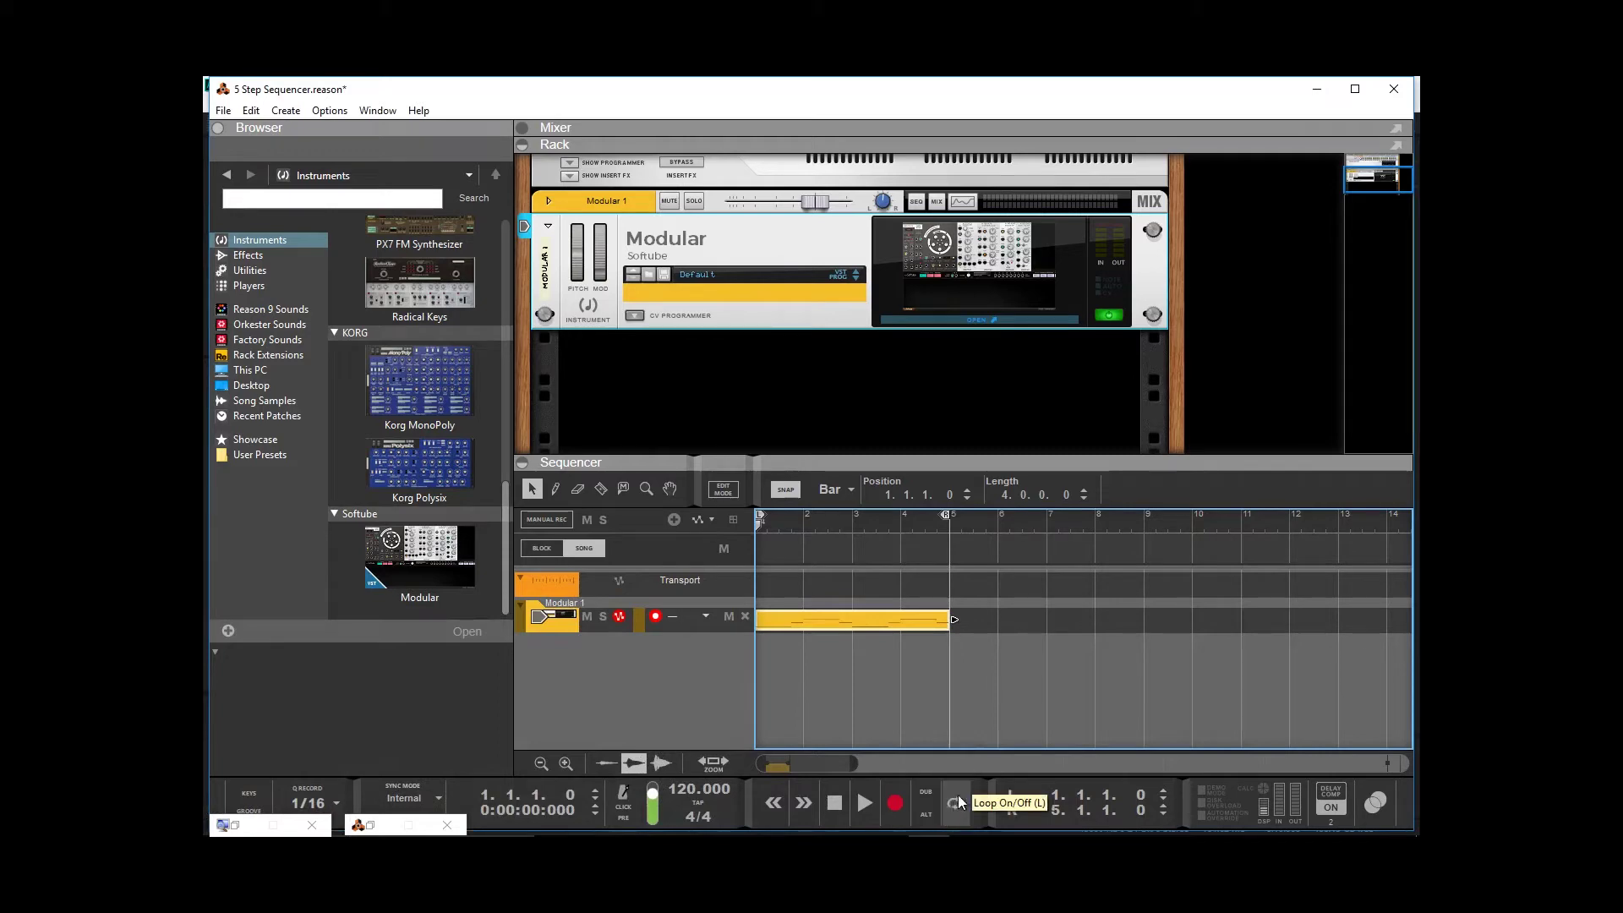
{"action": "left_click", "coordinate": [998, 517]}
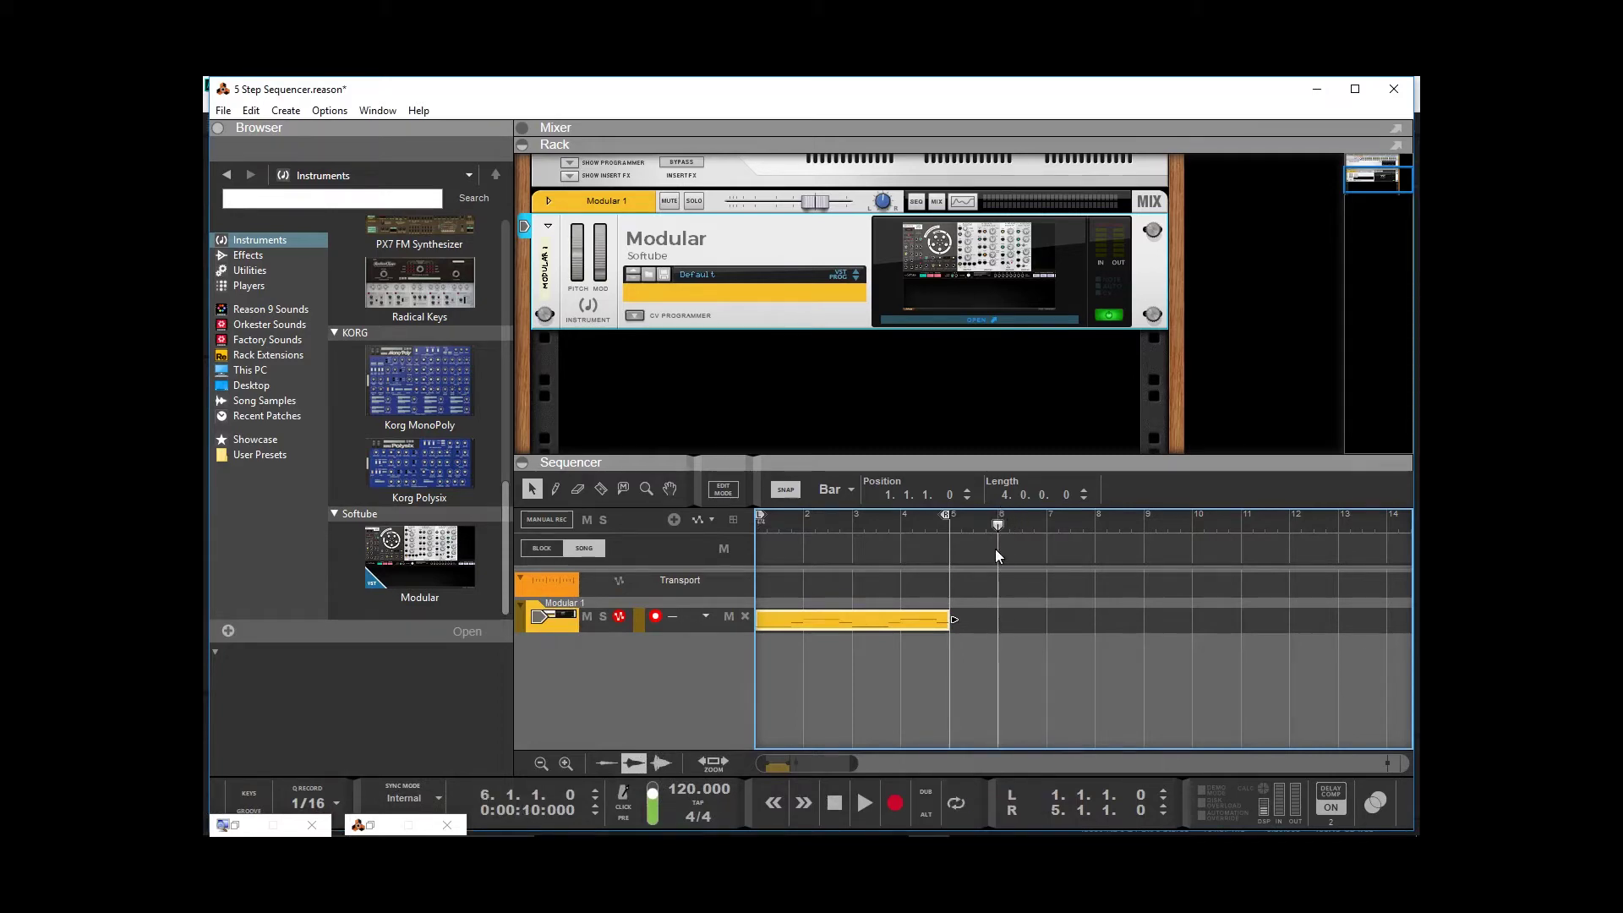
{"action": "key", "text": "space"}
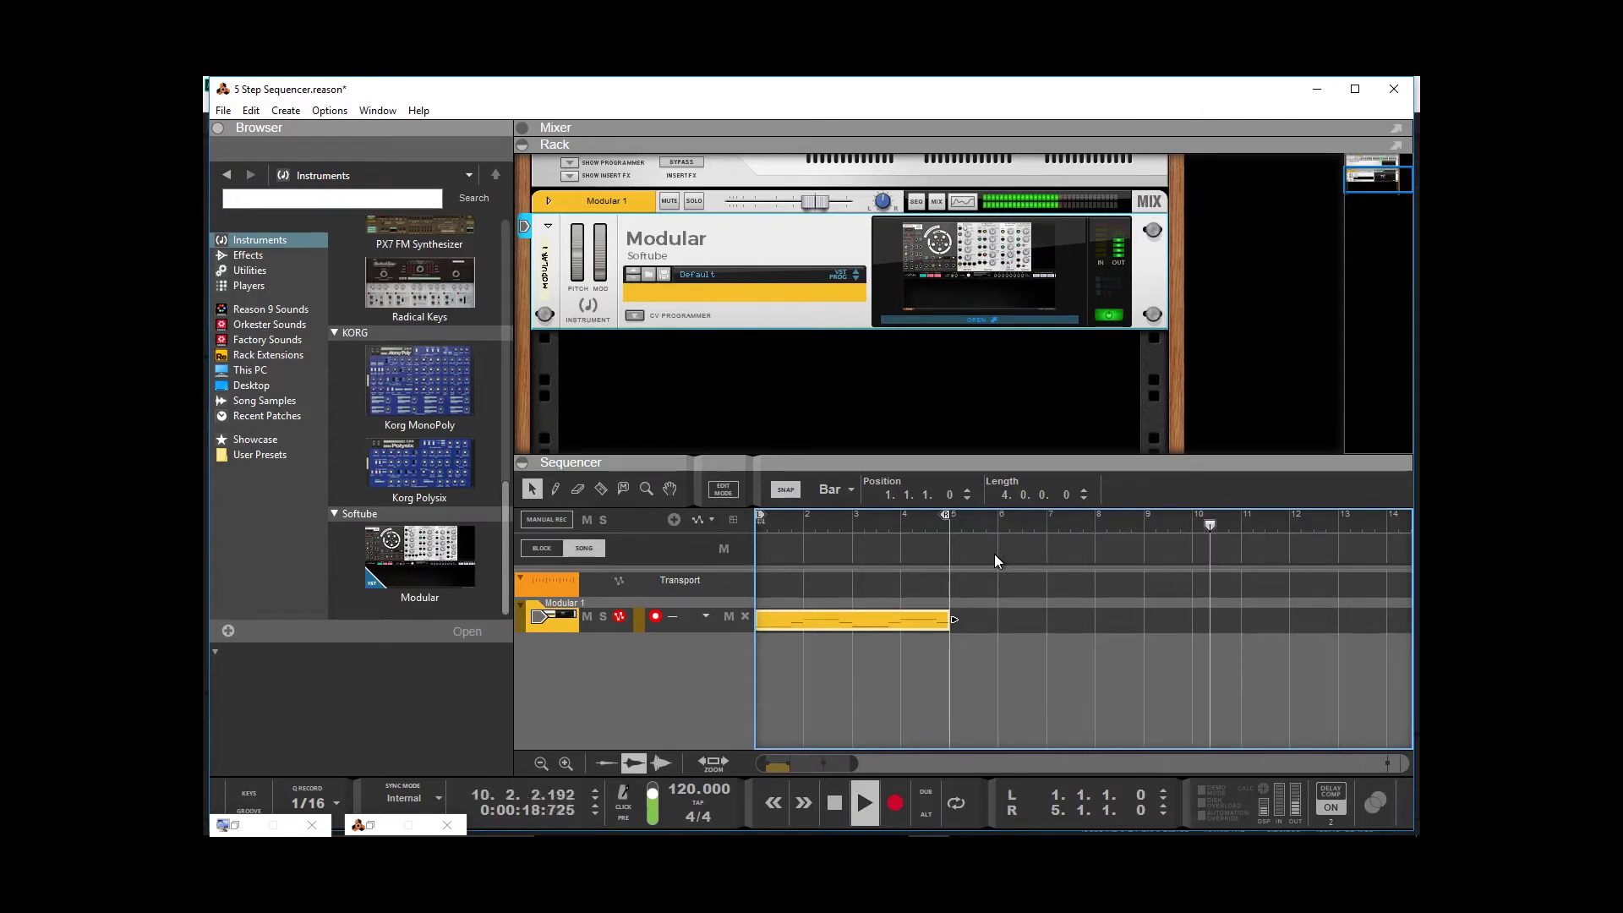
{"action": "key", "text": "space"}
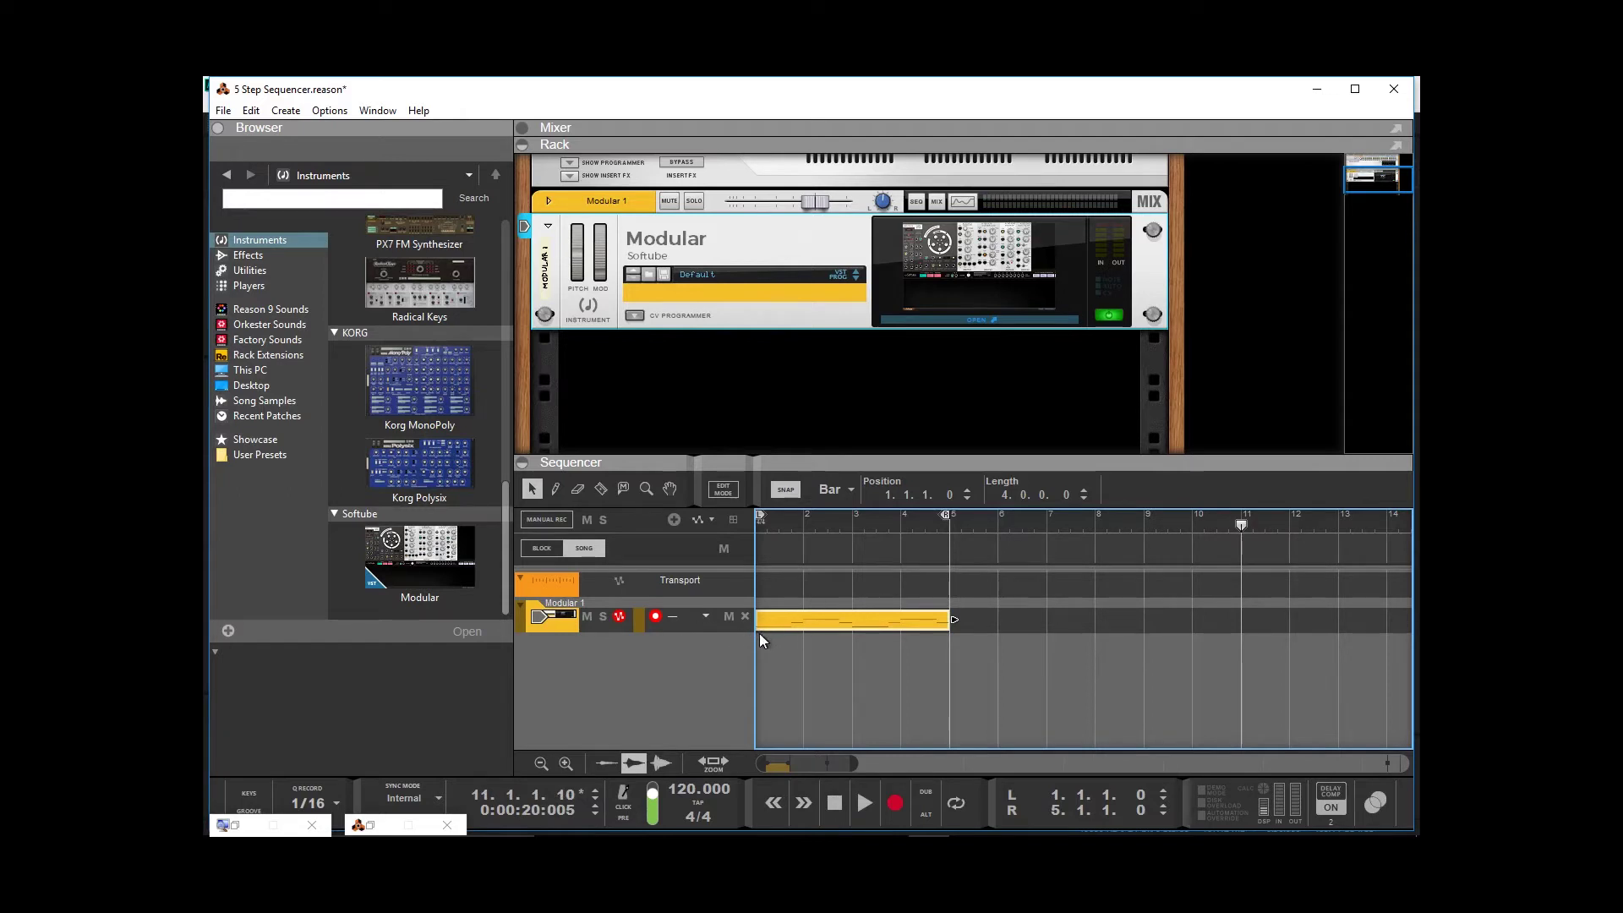
Rewind to the song start, play a few bars, and stop again.
{"action": "left_click", "coordinate": [774, 805]}
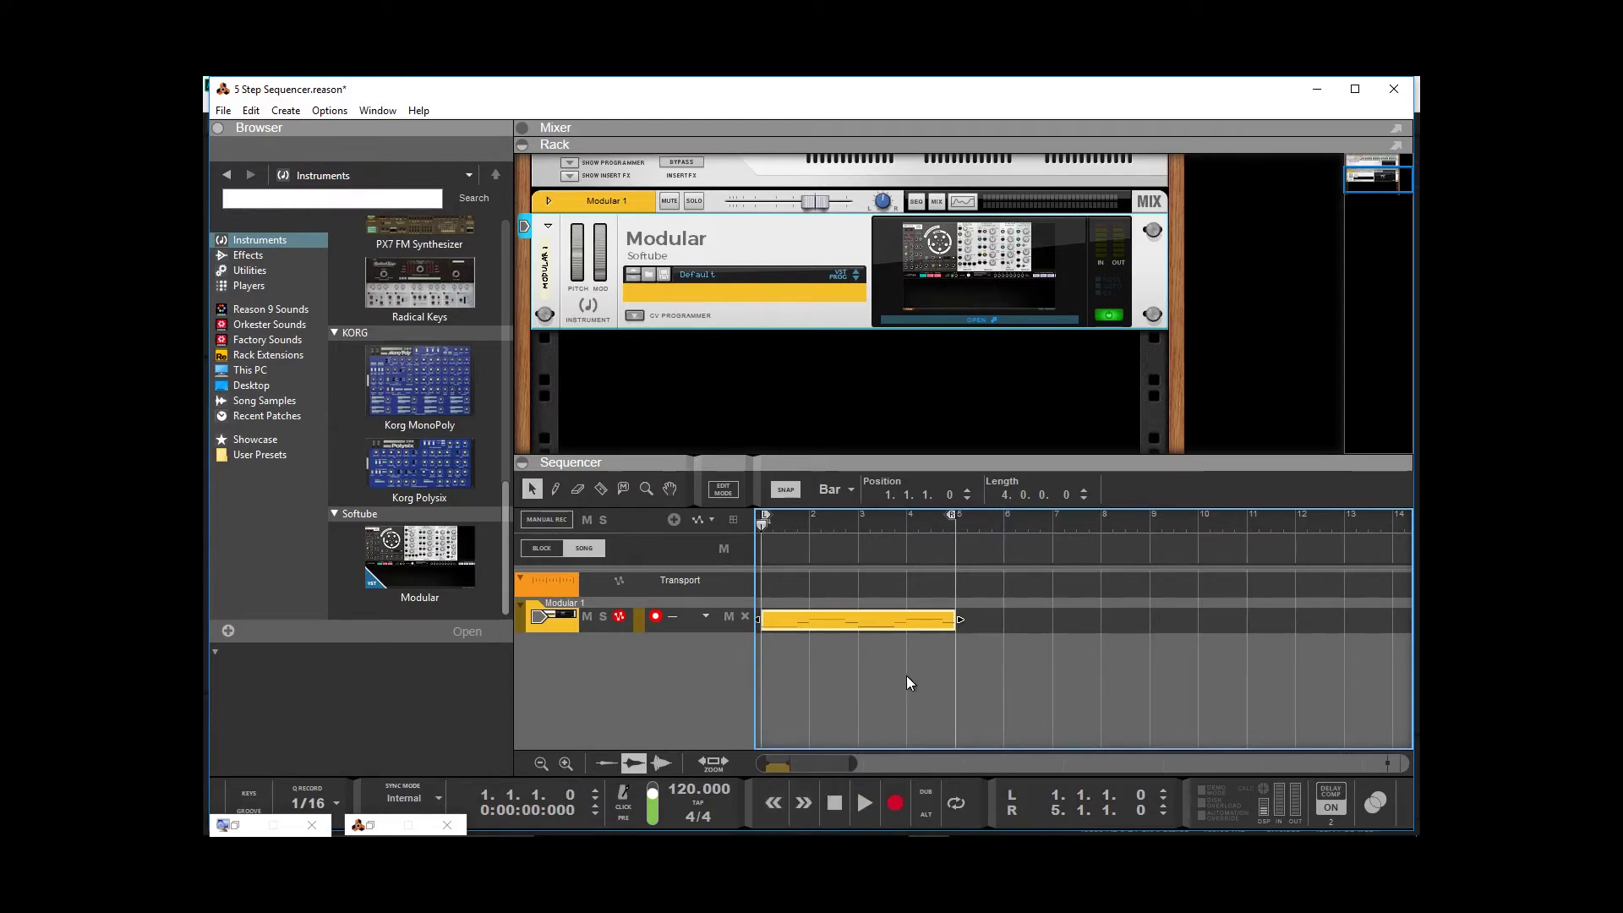
{"action": "key", "text": "space"}
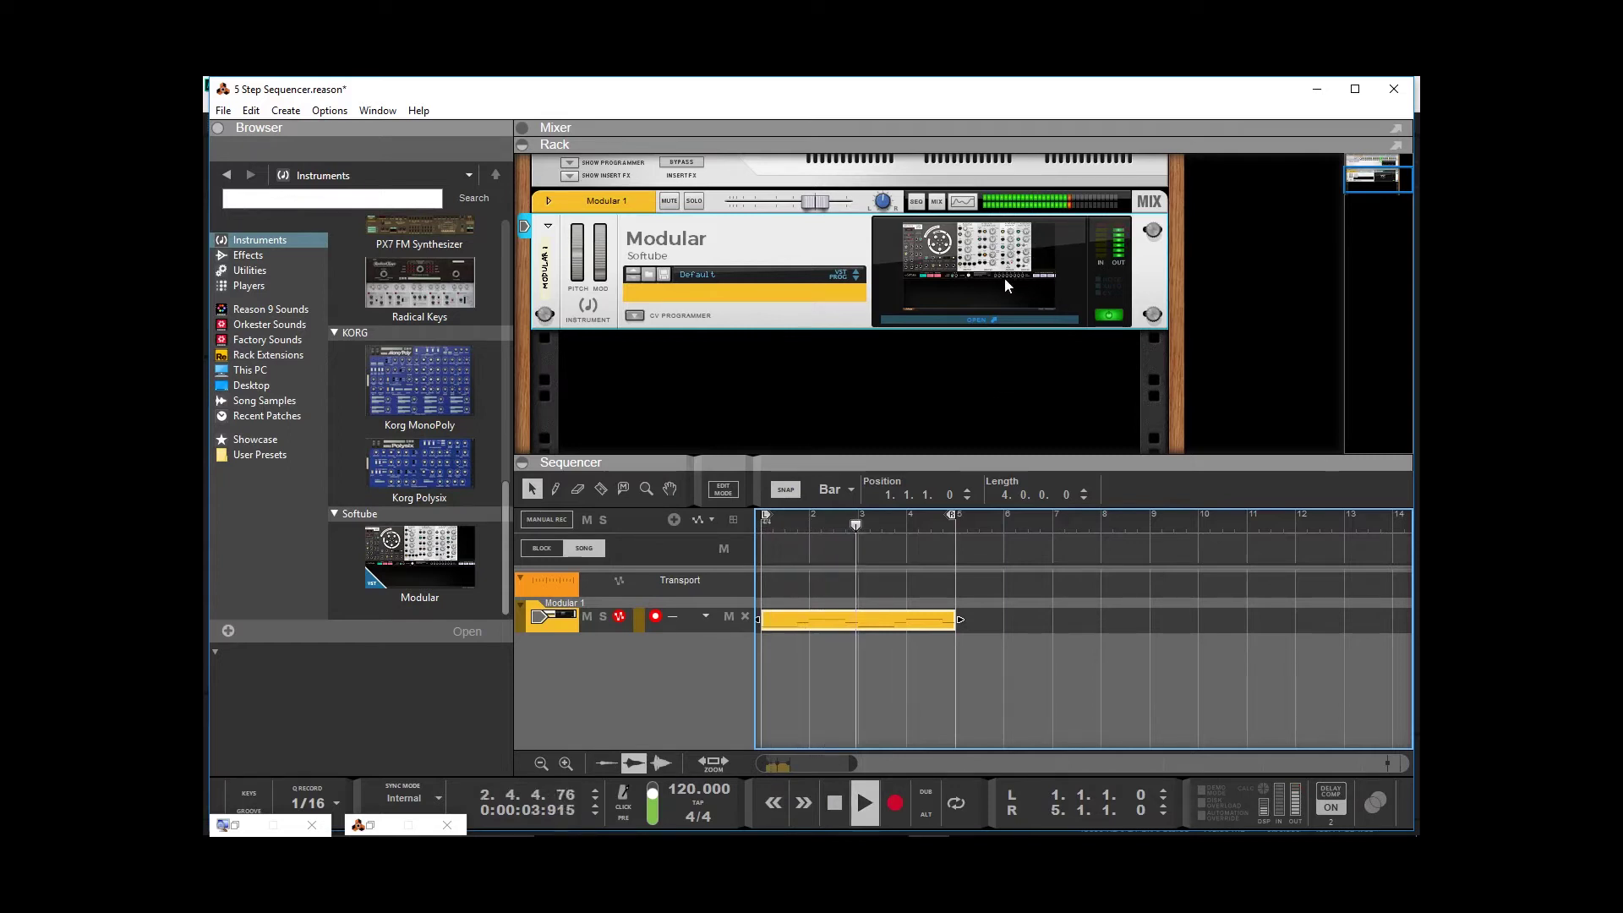
{"action": "key", "text": "space"}
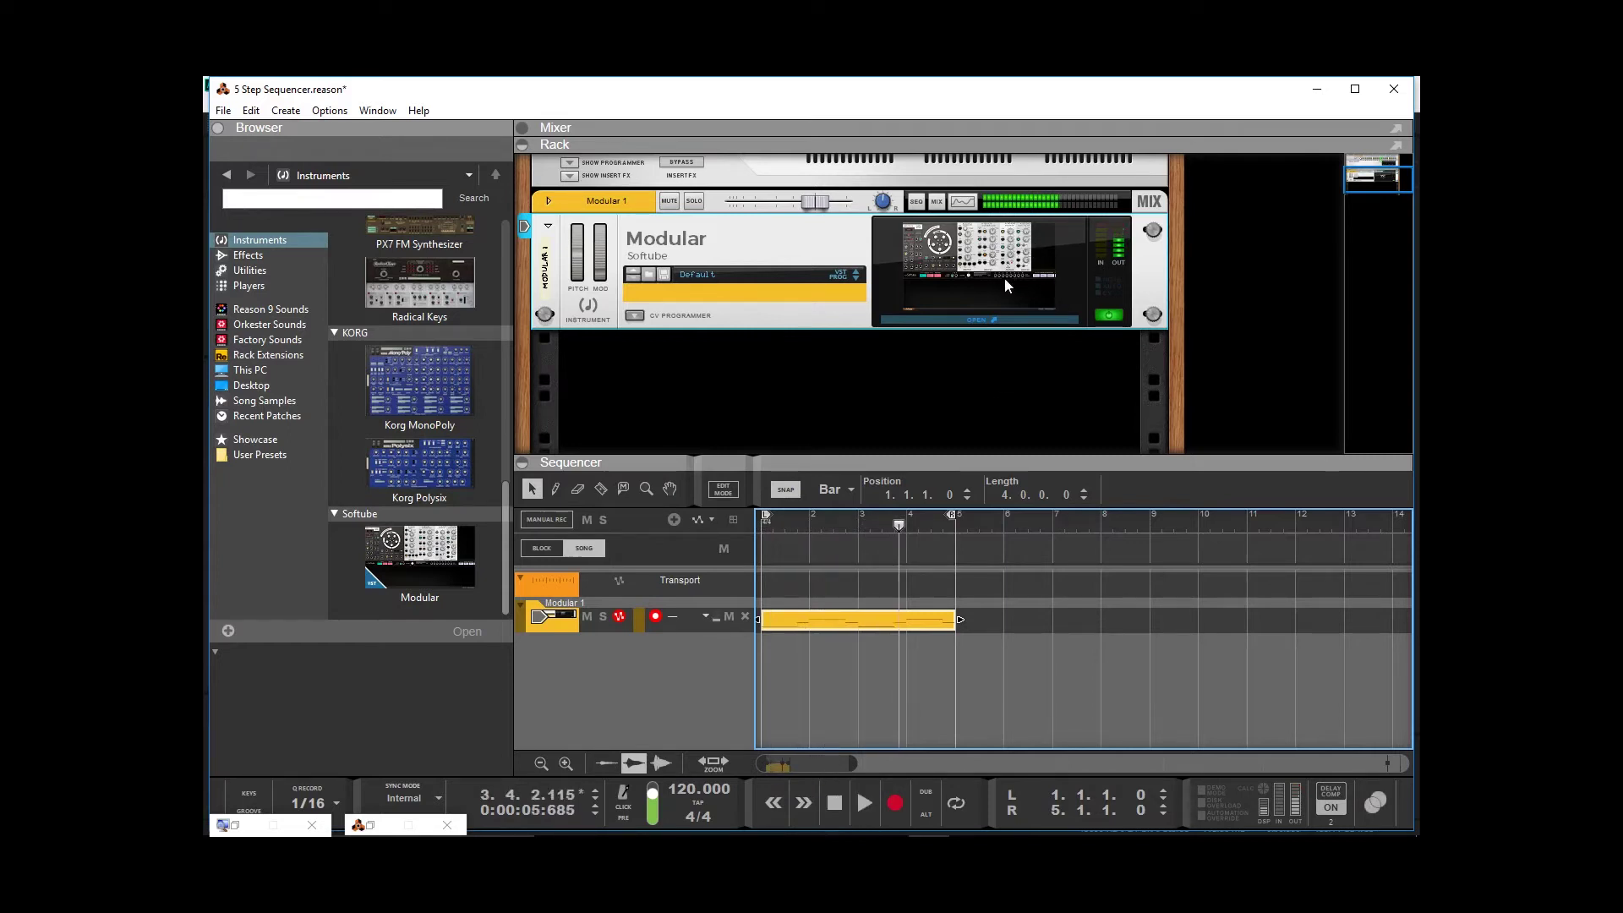
Flip the rack to its rear and unfold the Modular device's back panel.
{"action": "key", "text": "Tab"}
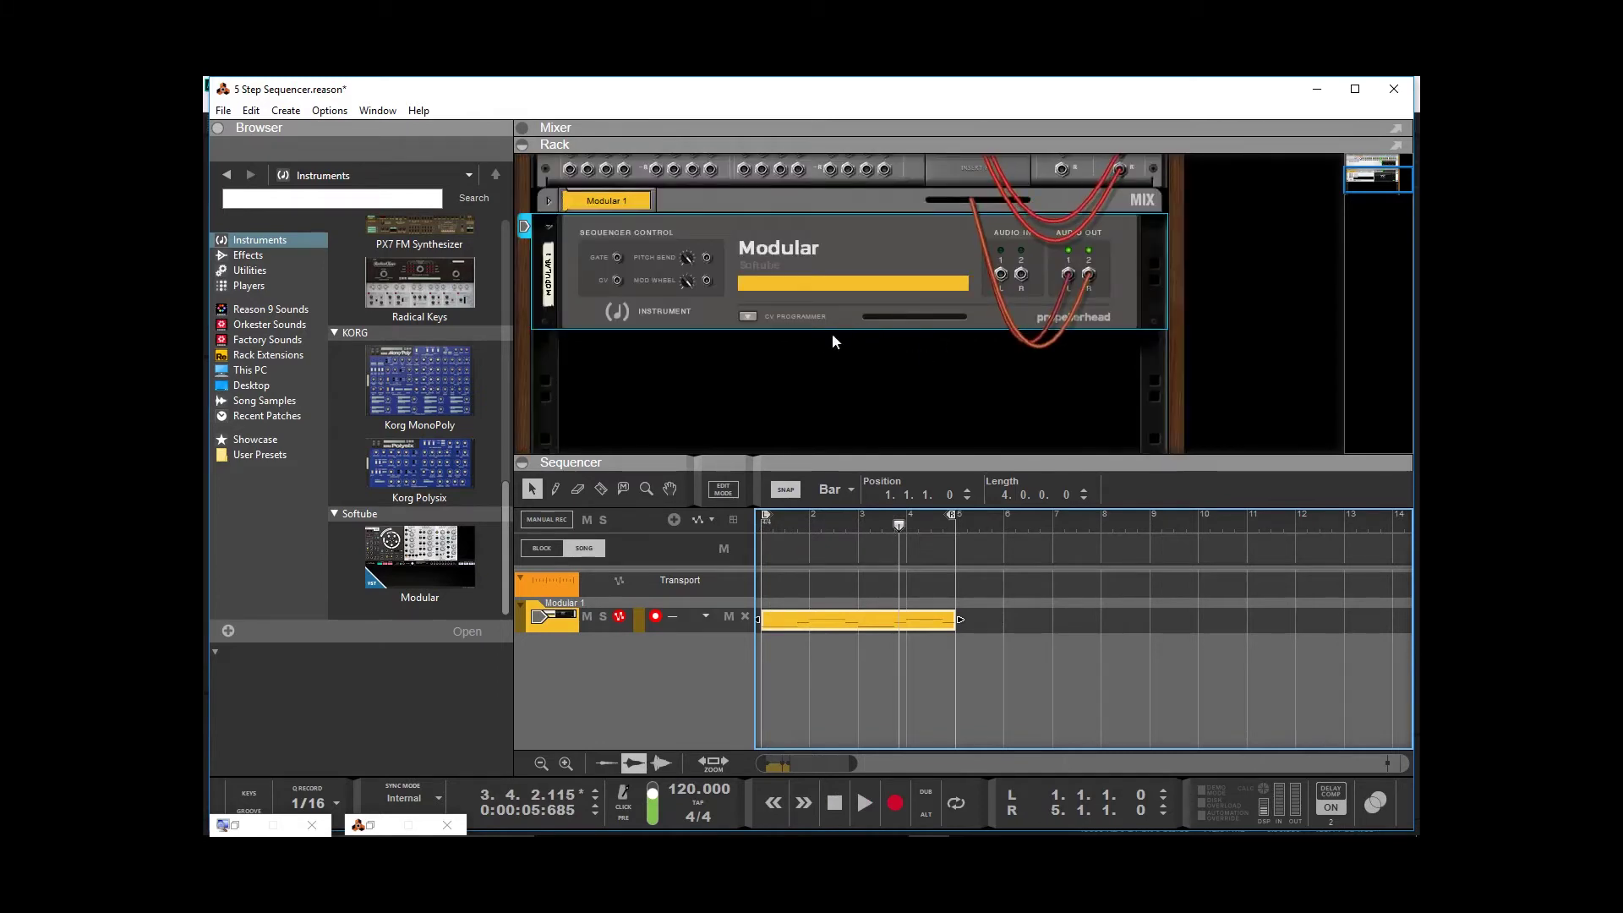
{"action": "left_click", "coordinate": [749, 320]}
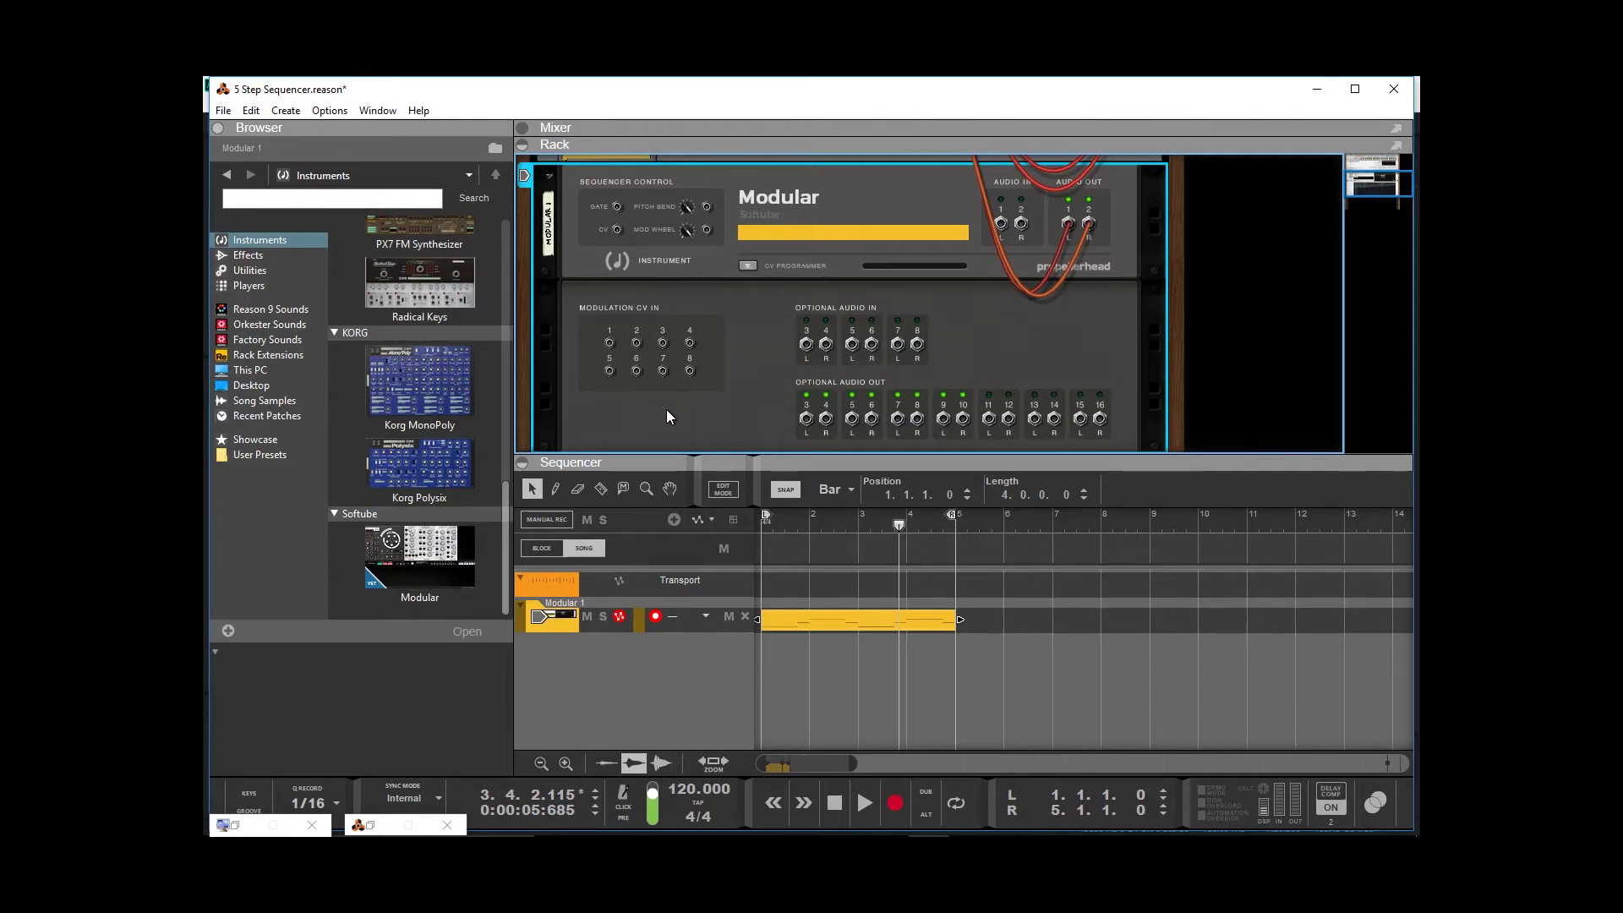
Flip the rack to the front, inspect CV 1's parameter list unchanged, and reopen the Modular 1 editor.
{"action": "key", "text": "Tab"}
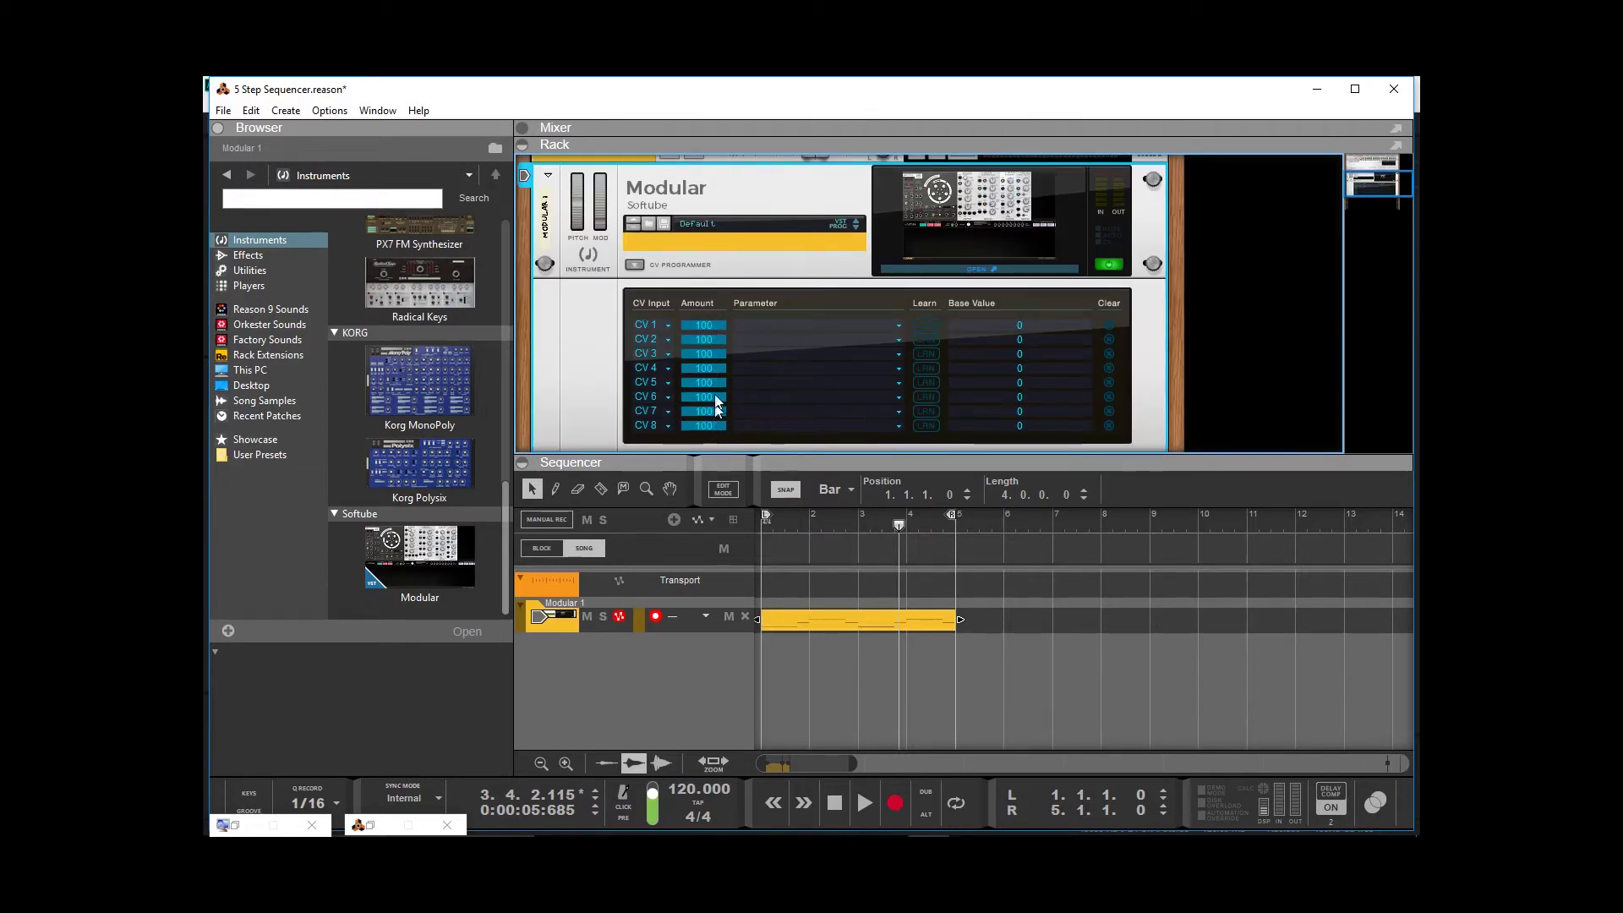
{"action": "left_click", "coordinate": [900, 325]}
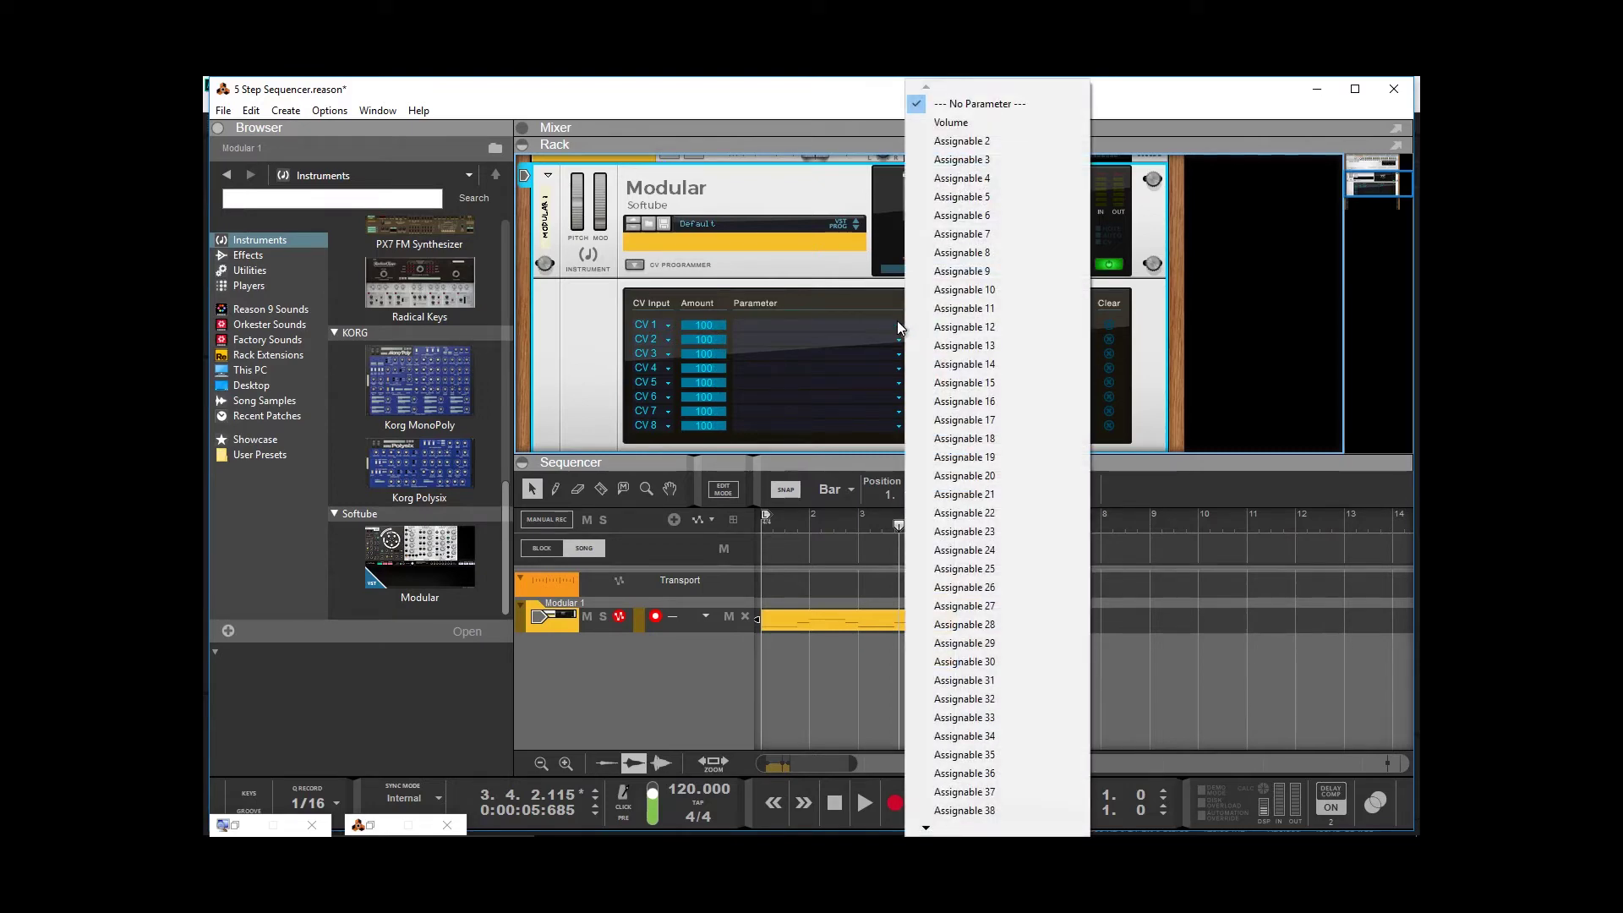
{"action": "left_click", "coordinate": [816, 80]}
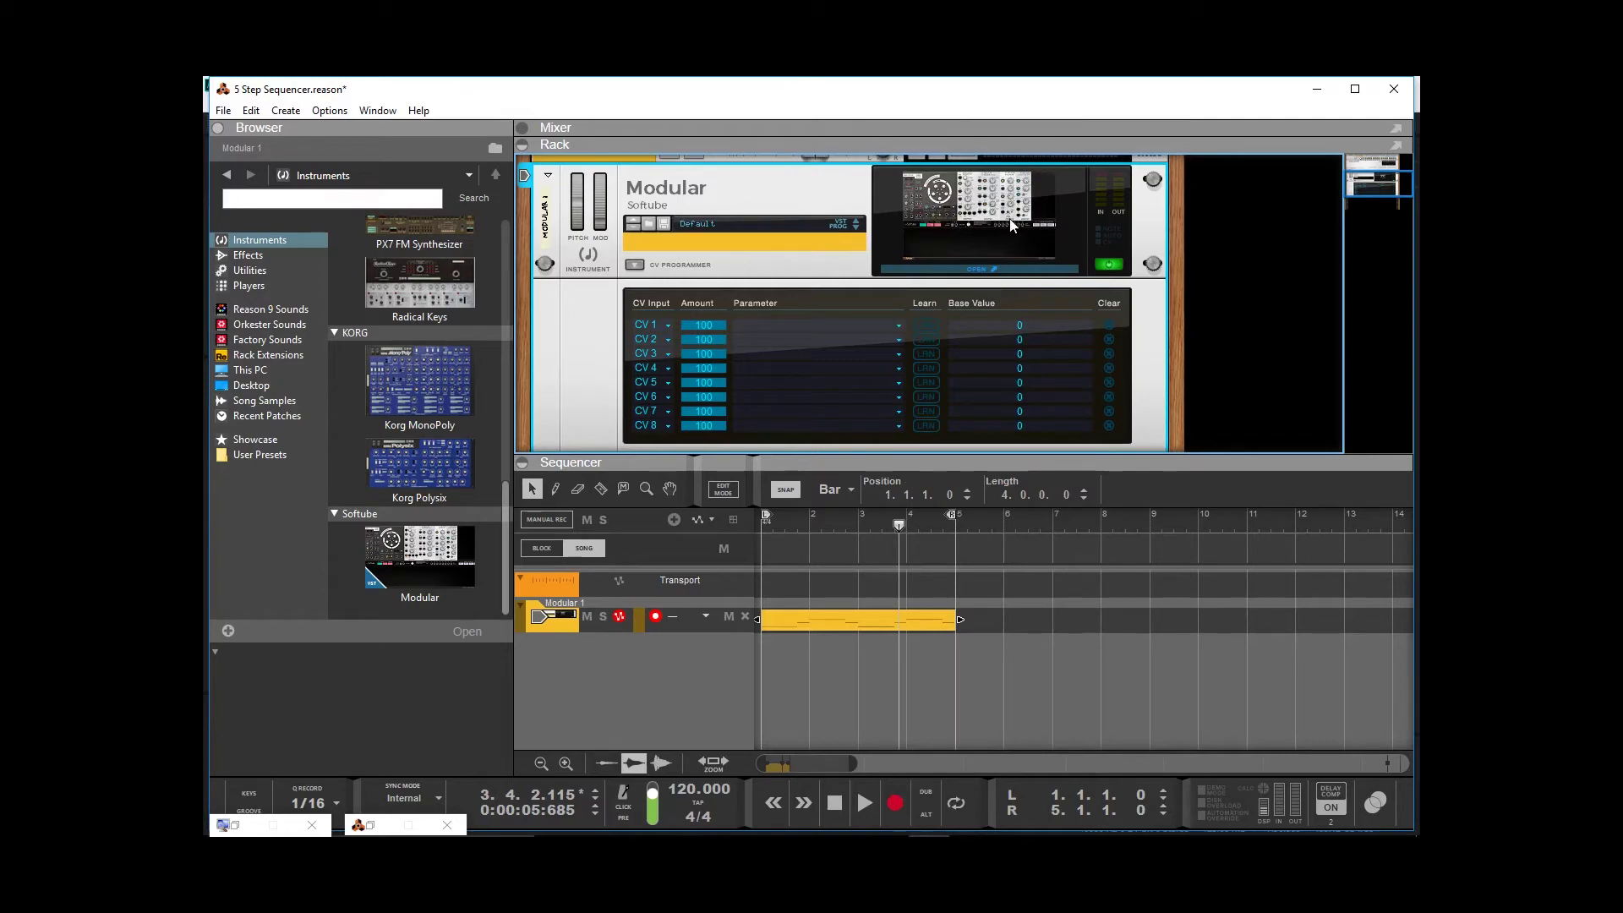
{"action": "left_click", "coordinate": [979, 269]}
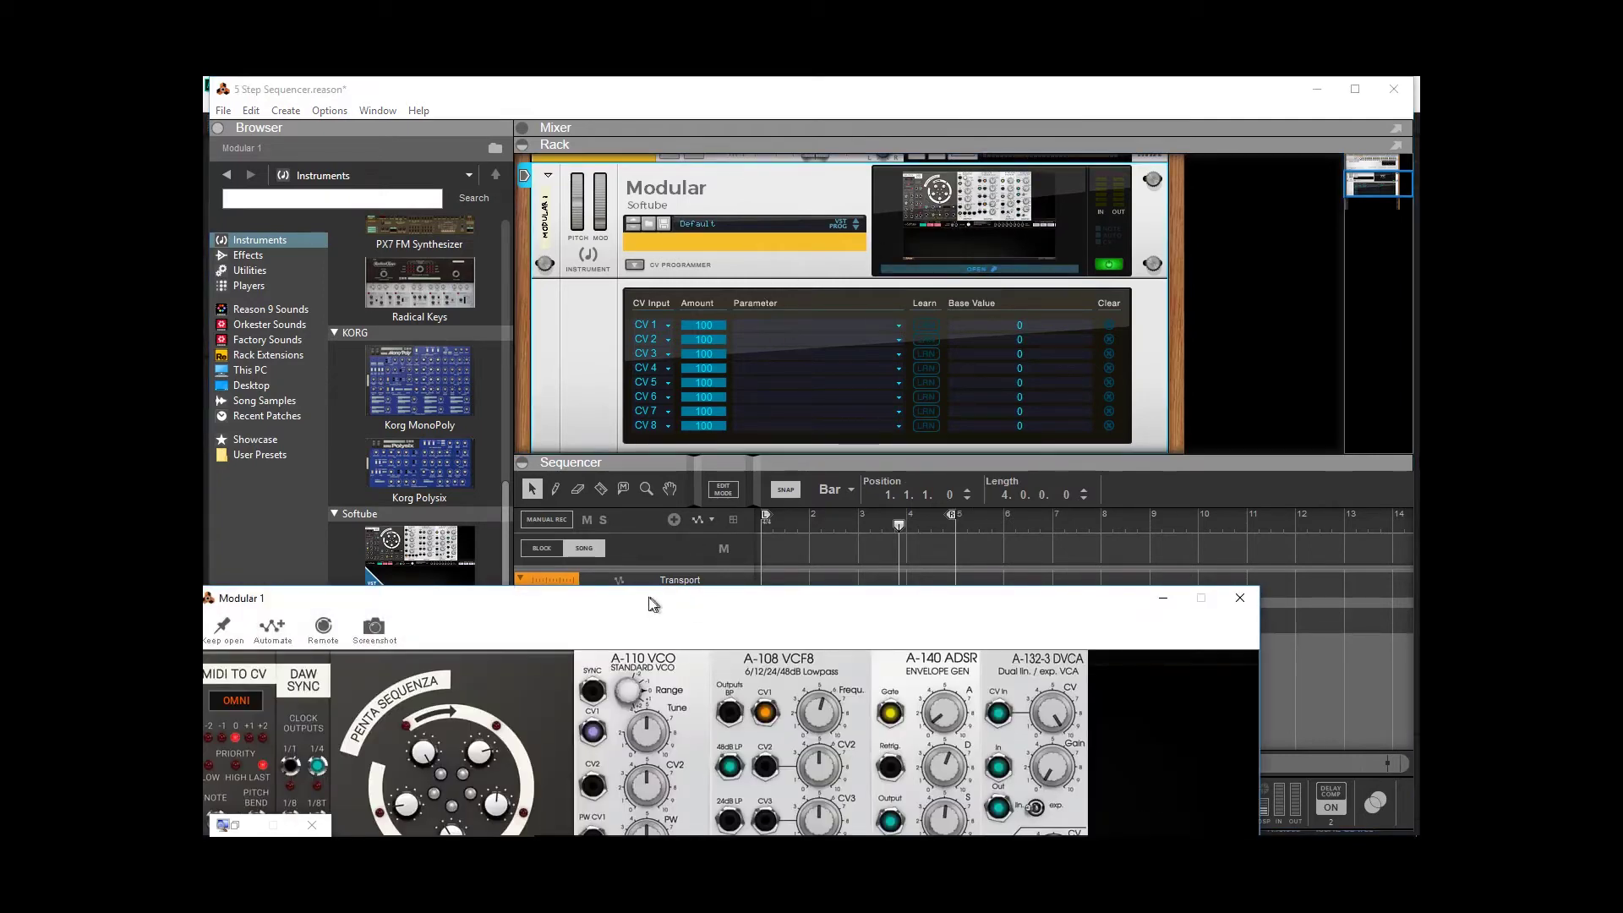
Look up the Modular 1 Emph. knob's remote mapping (Assignable 22), then cancel unchanged.
{"action": "left_click_drag", "start_coordinate": [624, 605], "coordinate": [683, 186]}
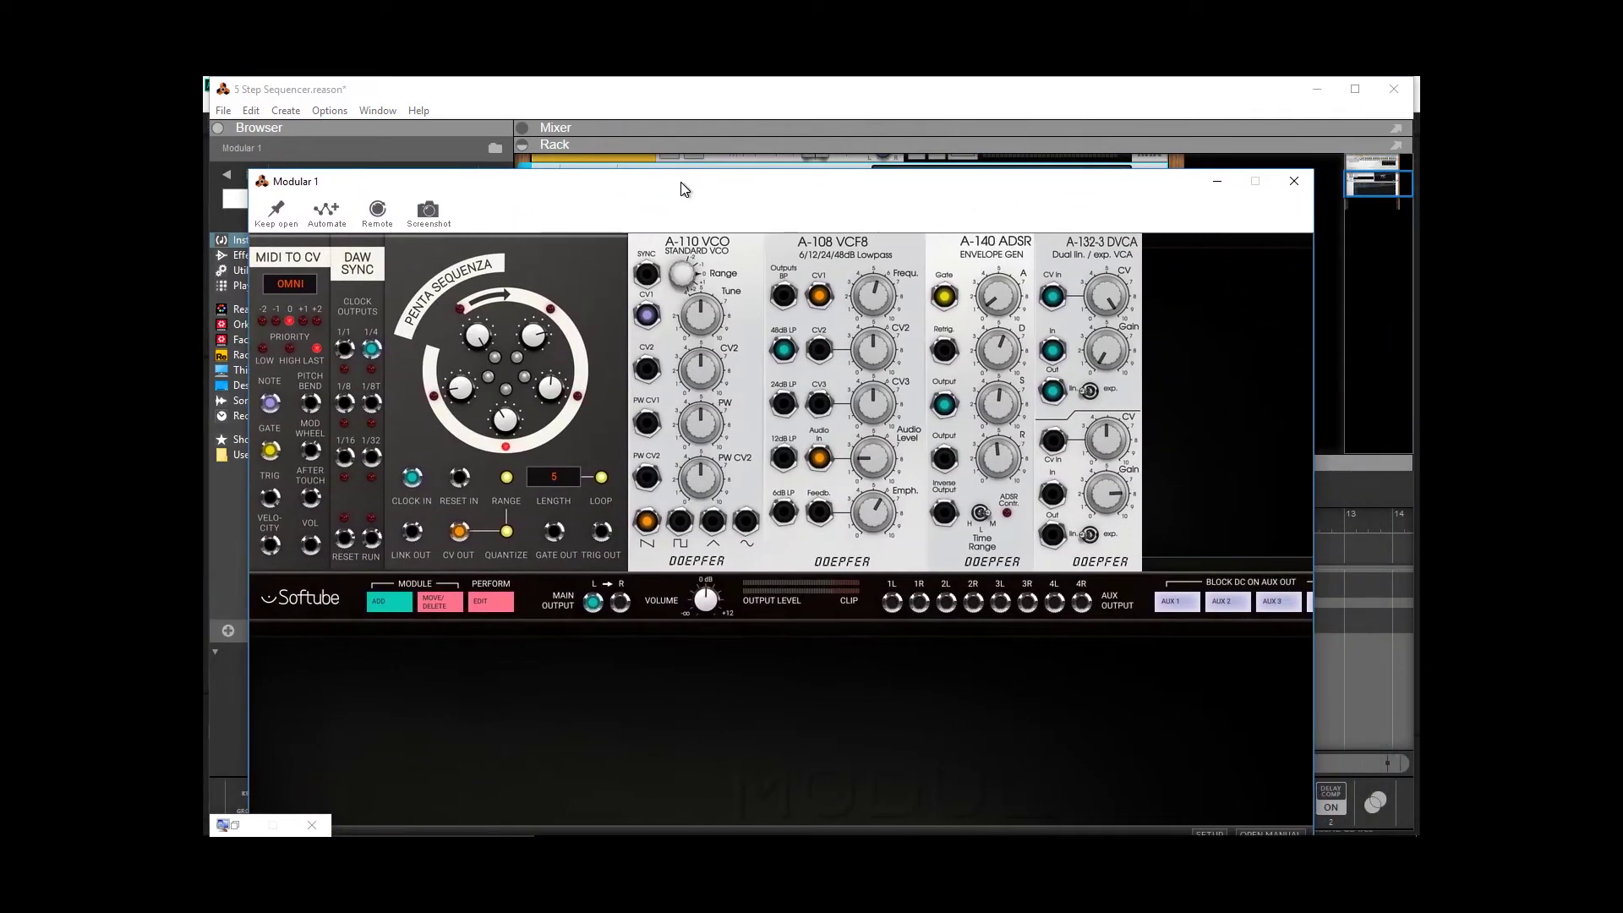
{"action": "left_click", "coordinate": [379, 219]}
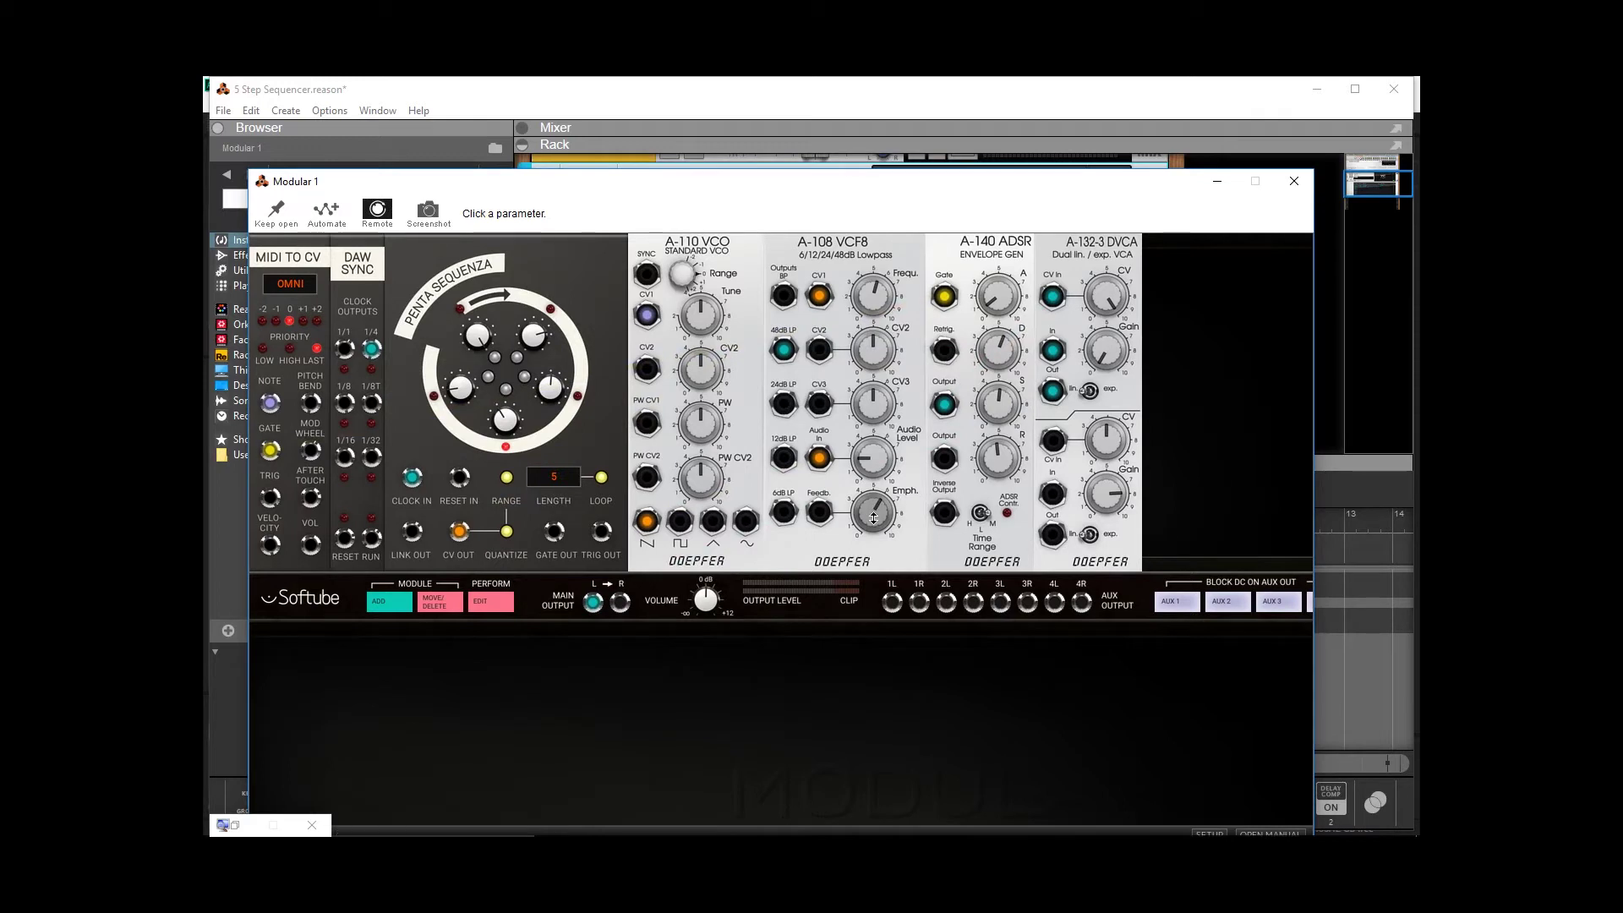
{"action": "left_click", "coordinate": [874, 518]}
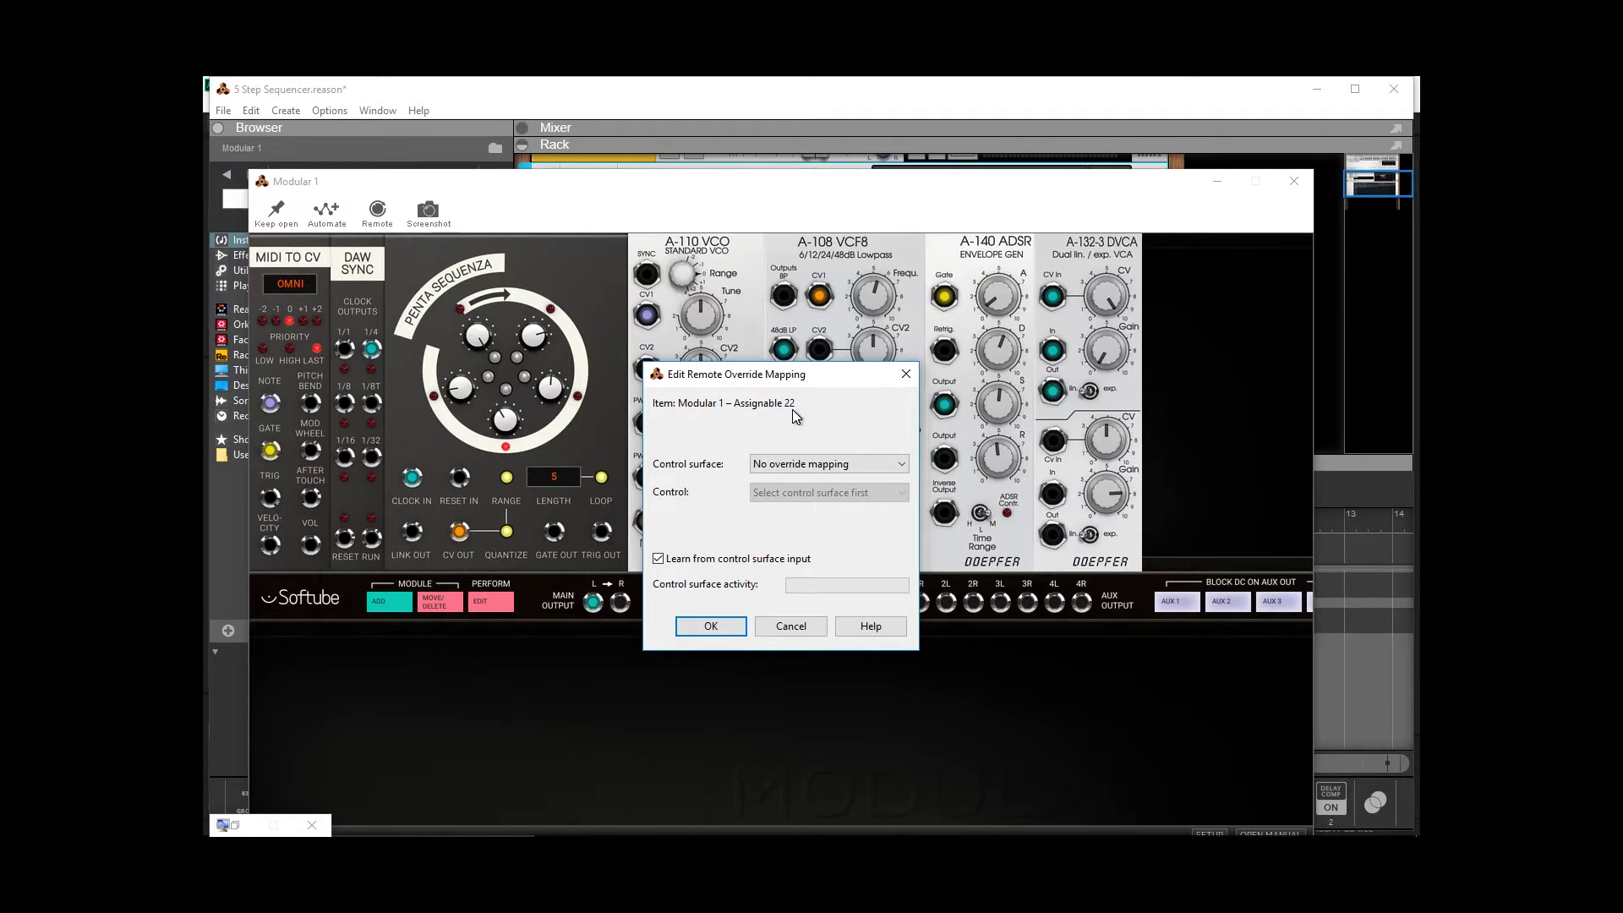
{"action": "left_click", "coordinate": [791, 626]}
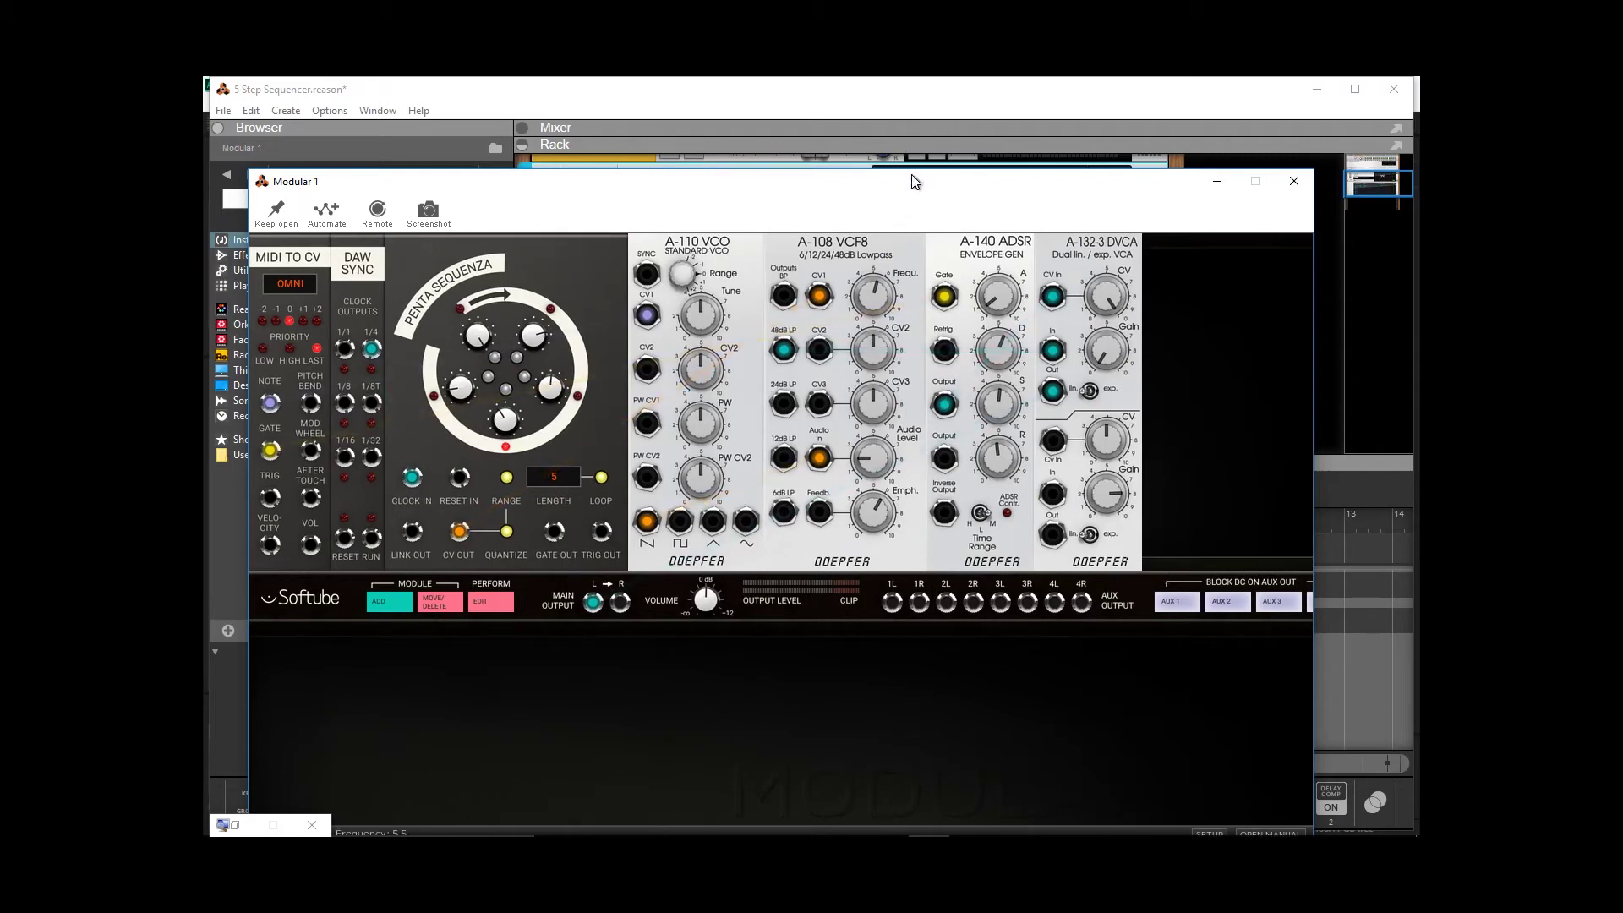
Set the CV Programmer's CV 1 Parameter to Assignable 22, the filter emphasis.
{"action": "left_click_drag", "start_coordinate": [912, 181], "coordinate": [909, 660]}
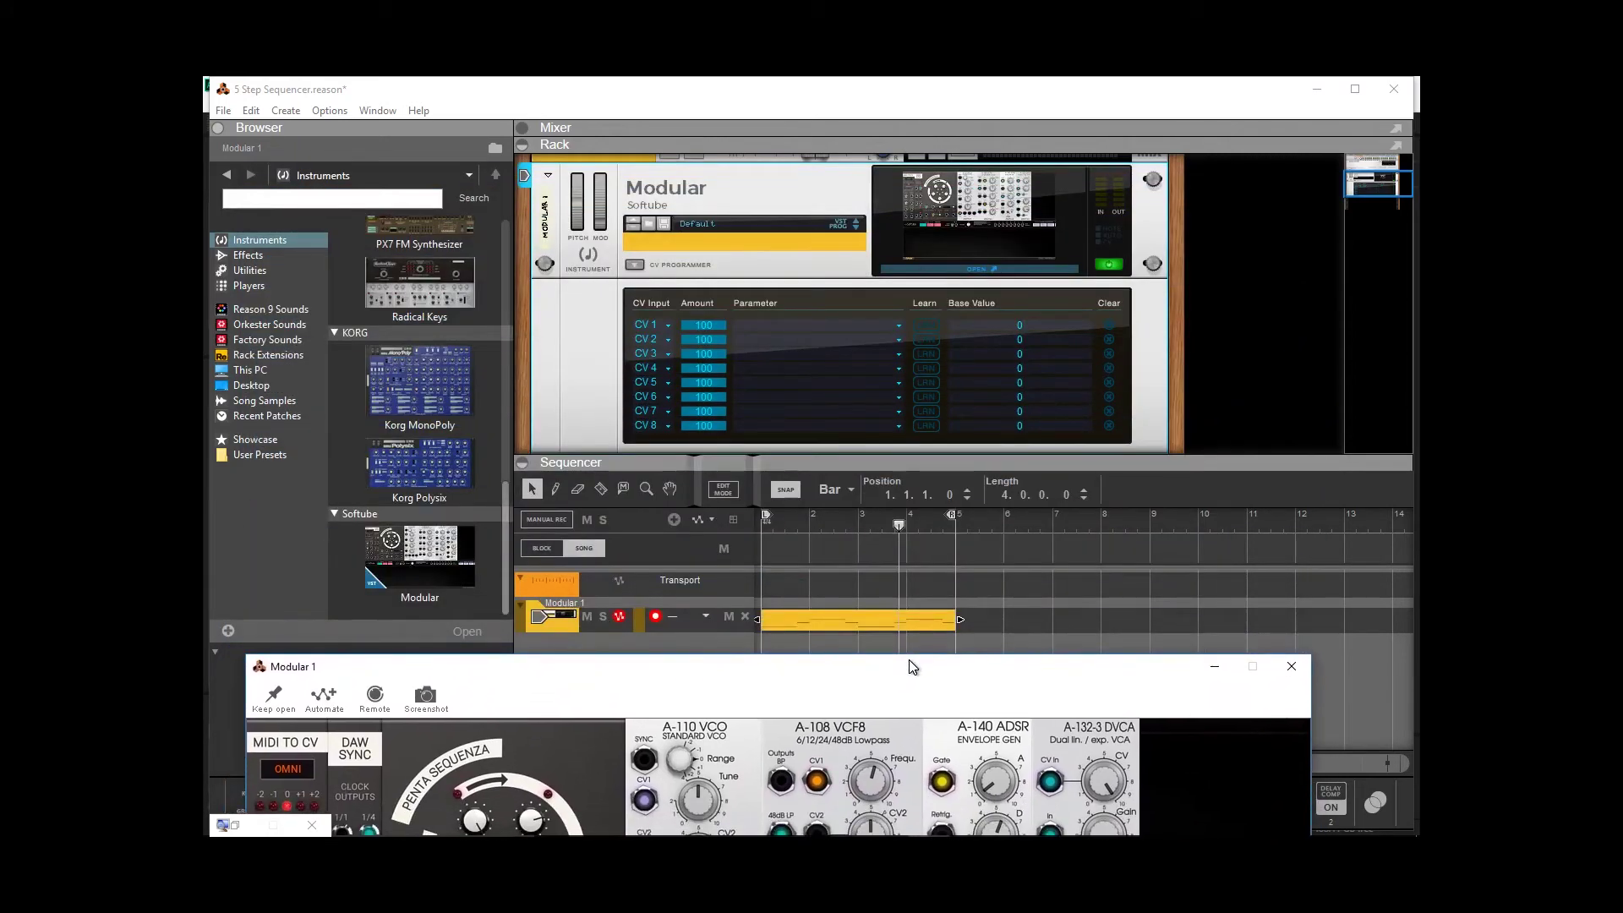
{"action": "left_click", "coordinate": [897, 322]}
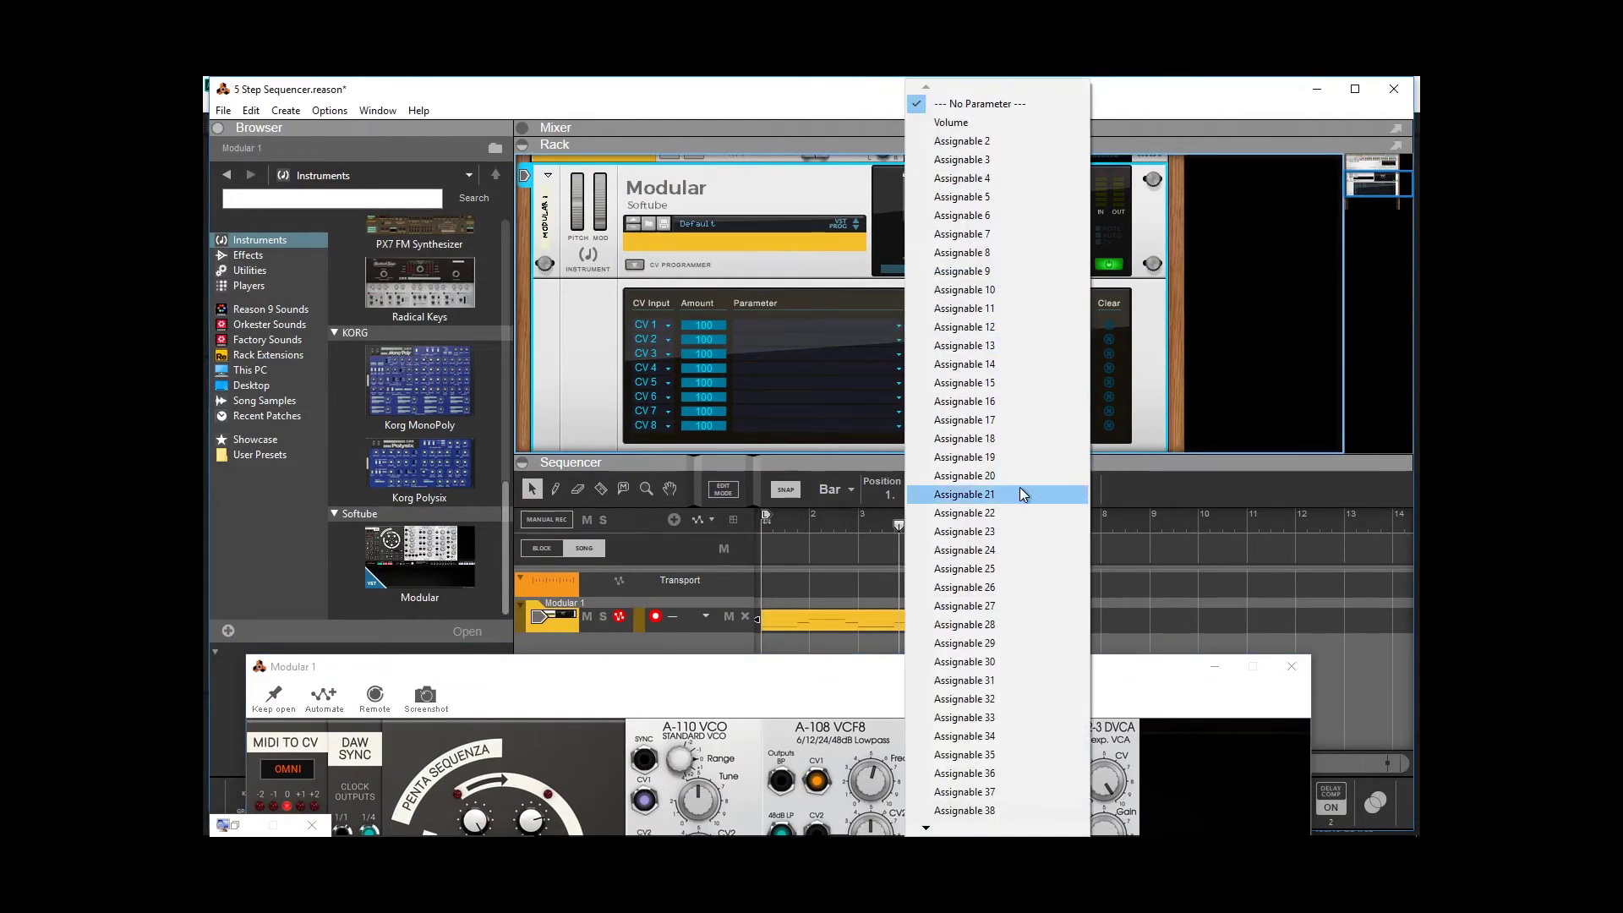
{"action": "left_click", "coordinate": [1022, 512]}
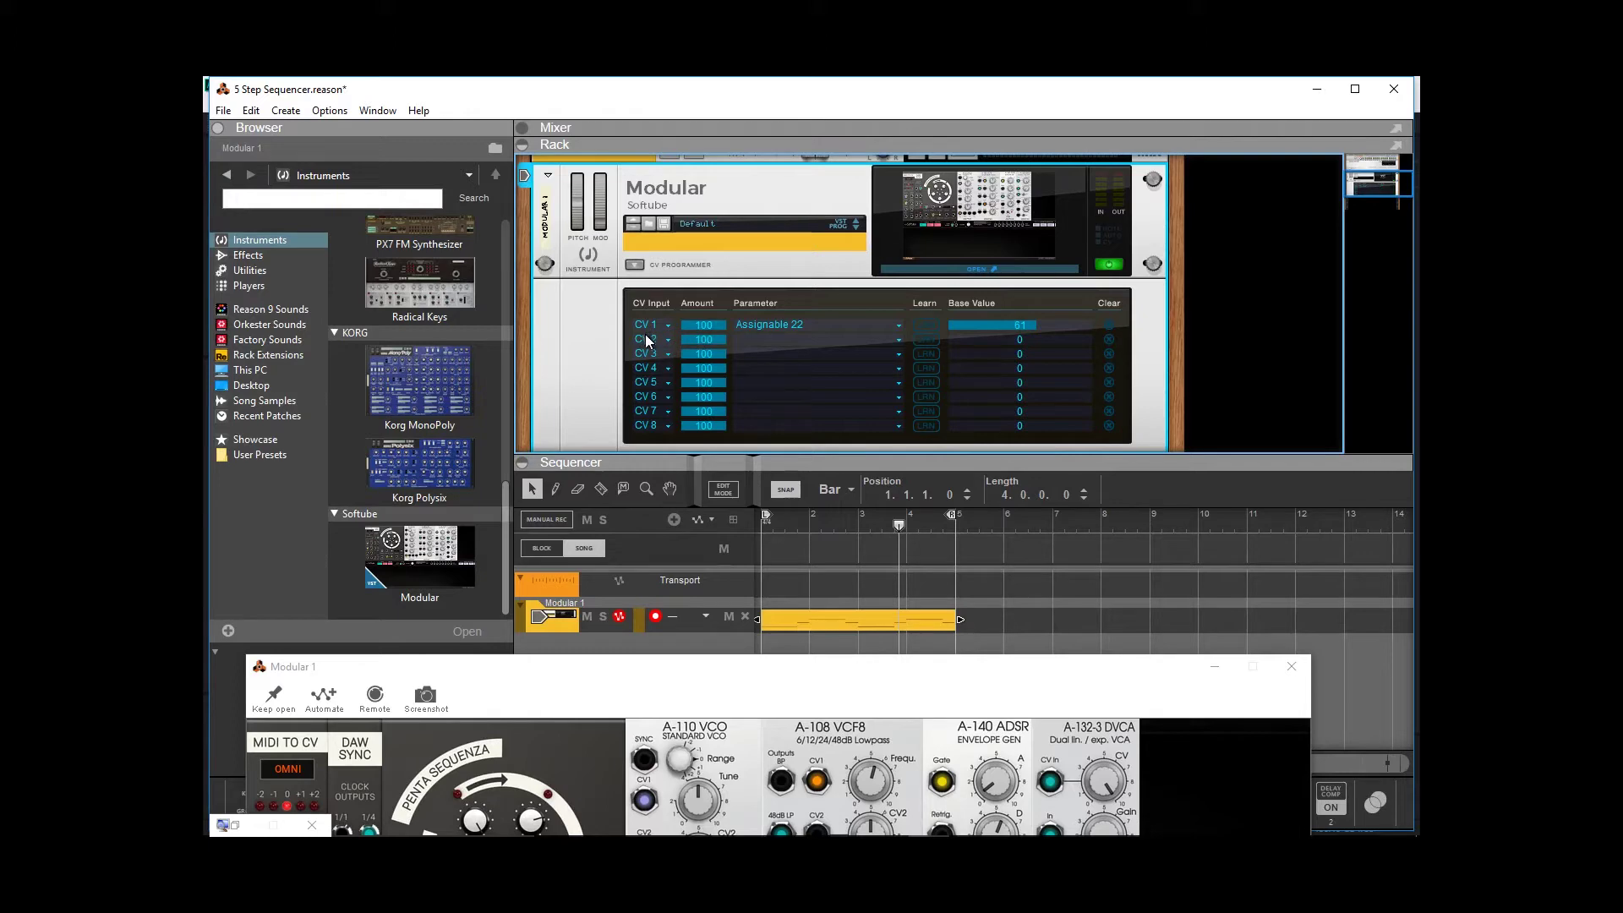
{"action": "key", "text": "Tab"}
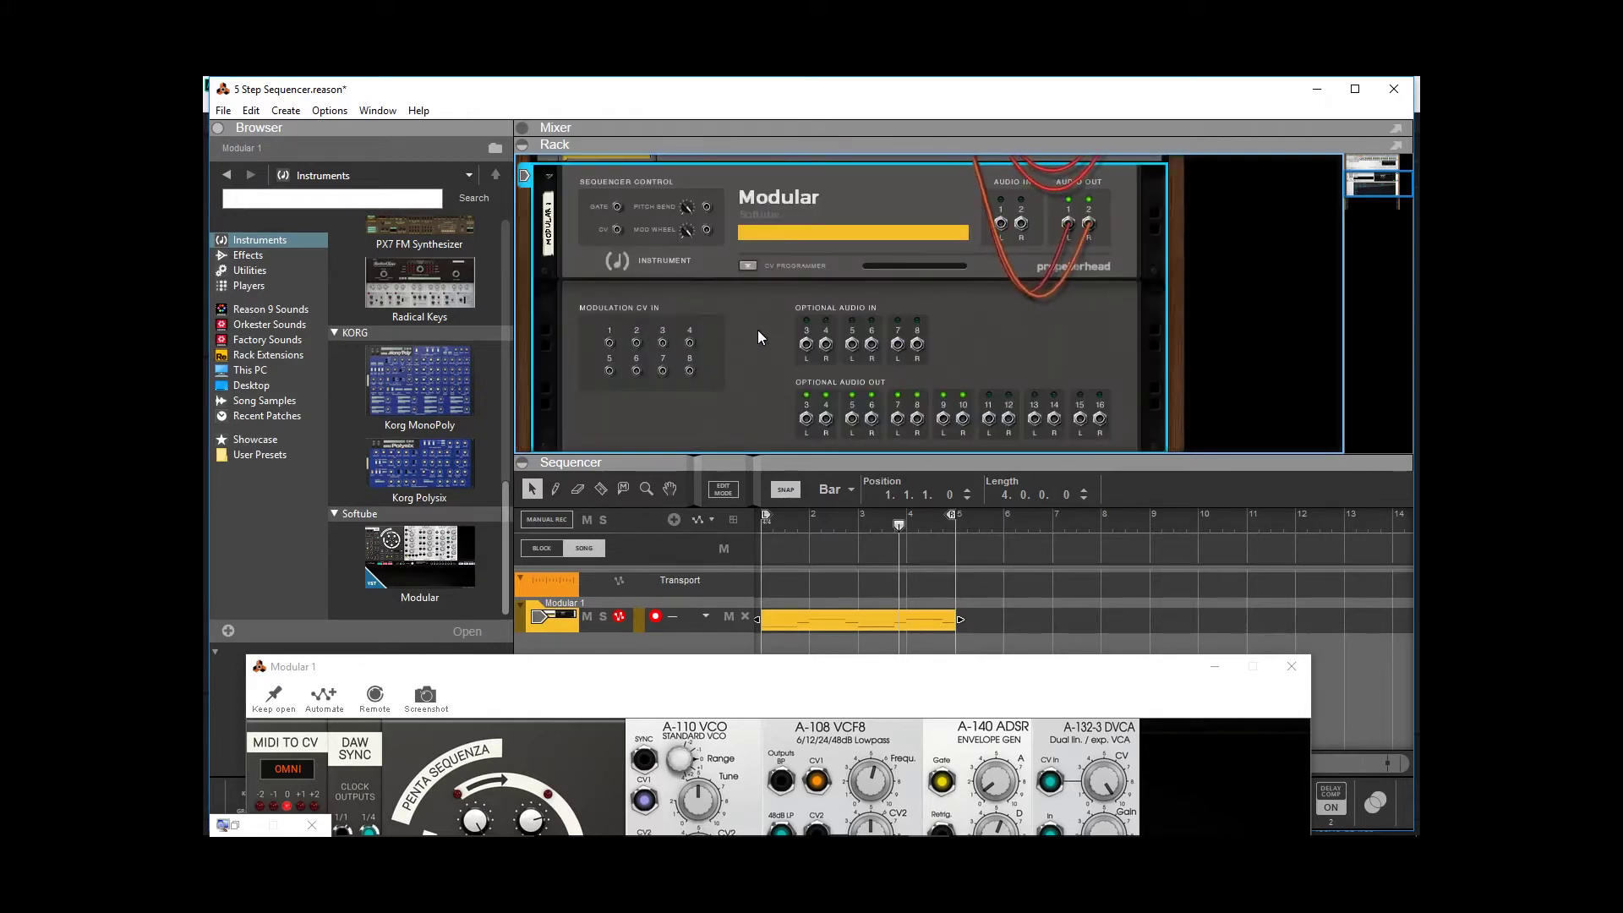
Create a Matrix Pattern Sequencer, Matrix 1, from the Browser's Utilities, cabled to Modular 1.
{"action": "scroll", "coordinate": [582, 376], "scroll_direction": "down", "scroll_amount": 1}
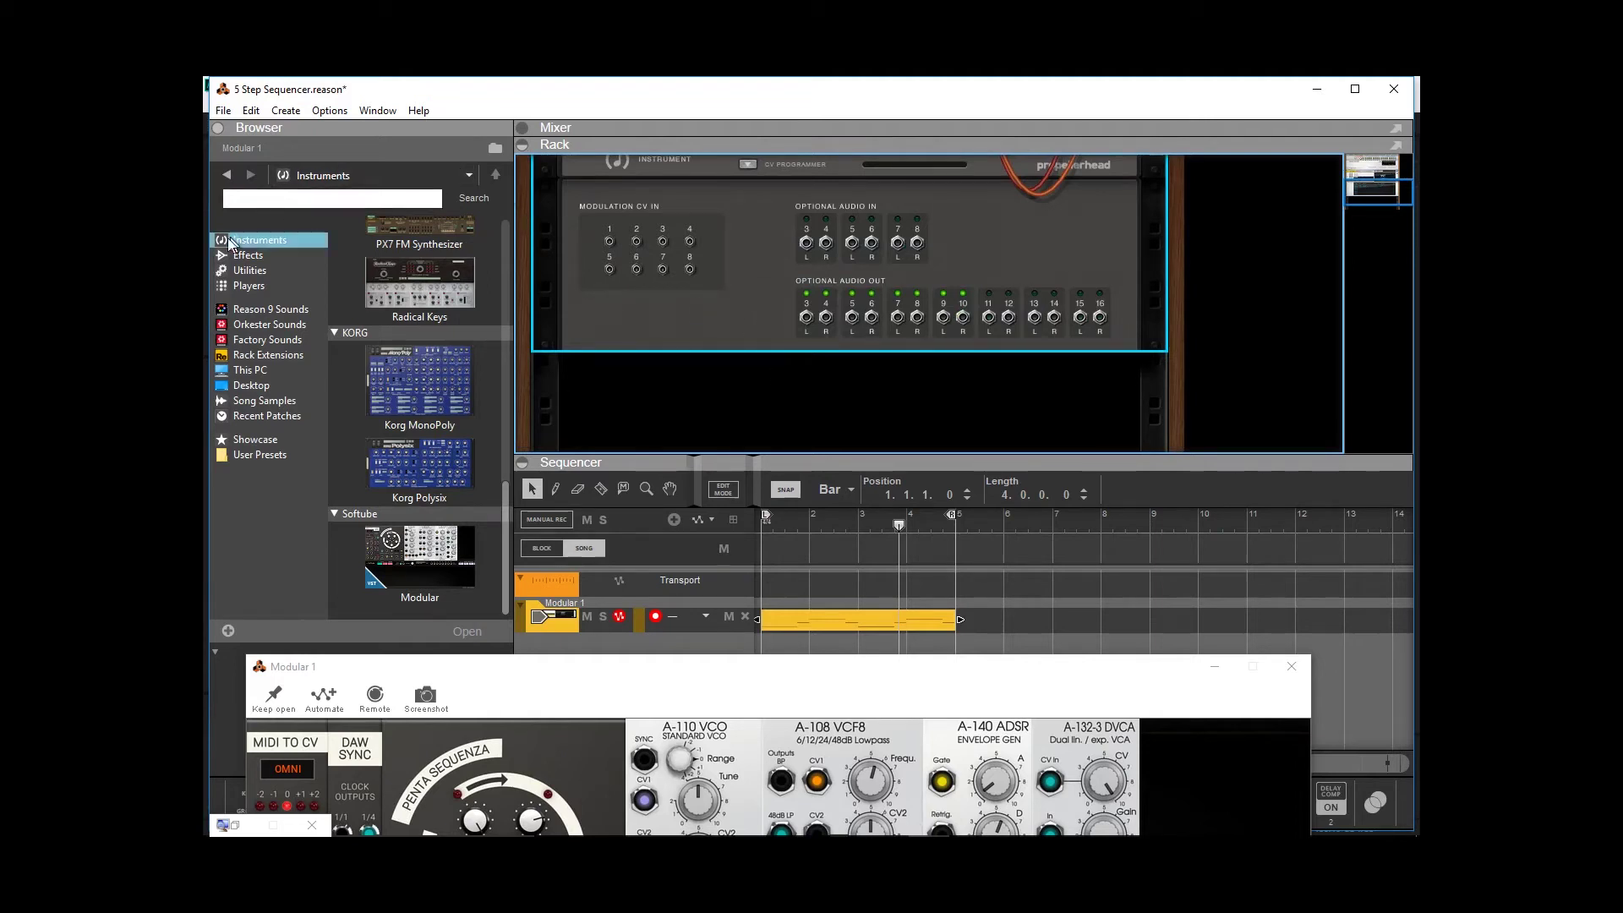
{"action": "left_click", "coordinate": [273, 269]}
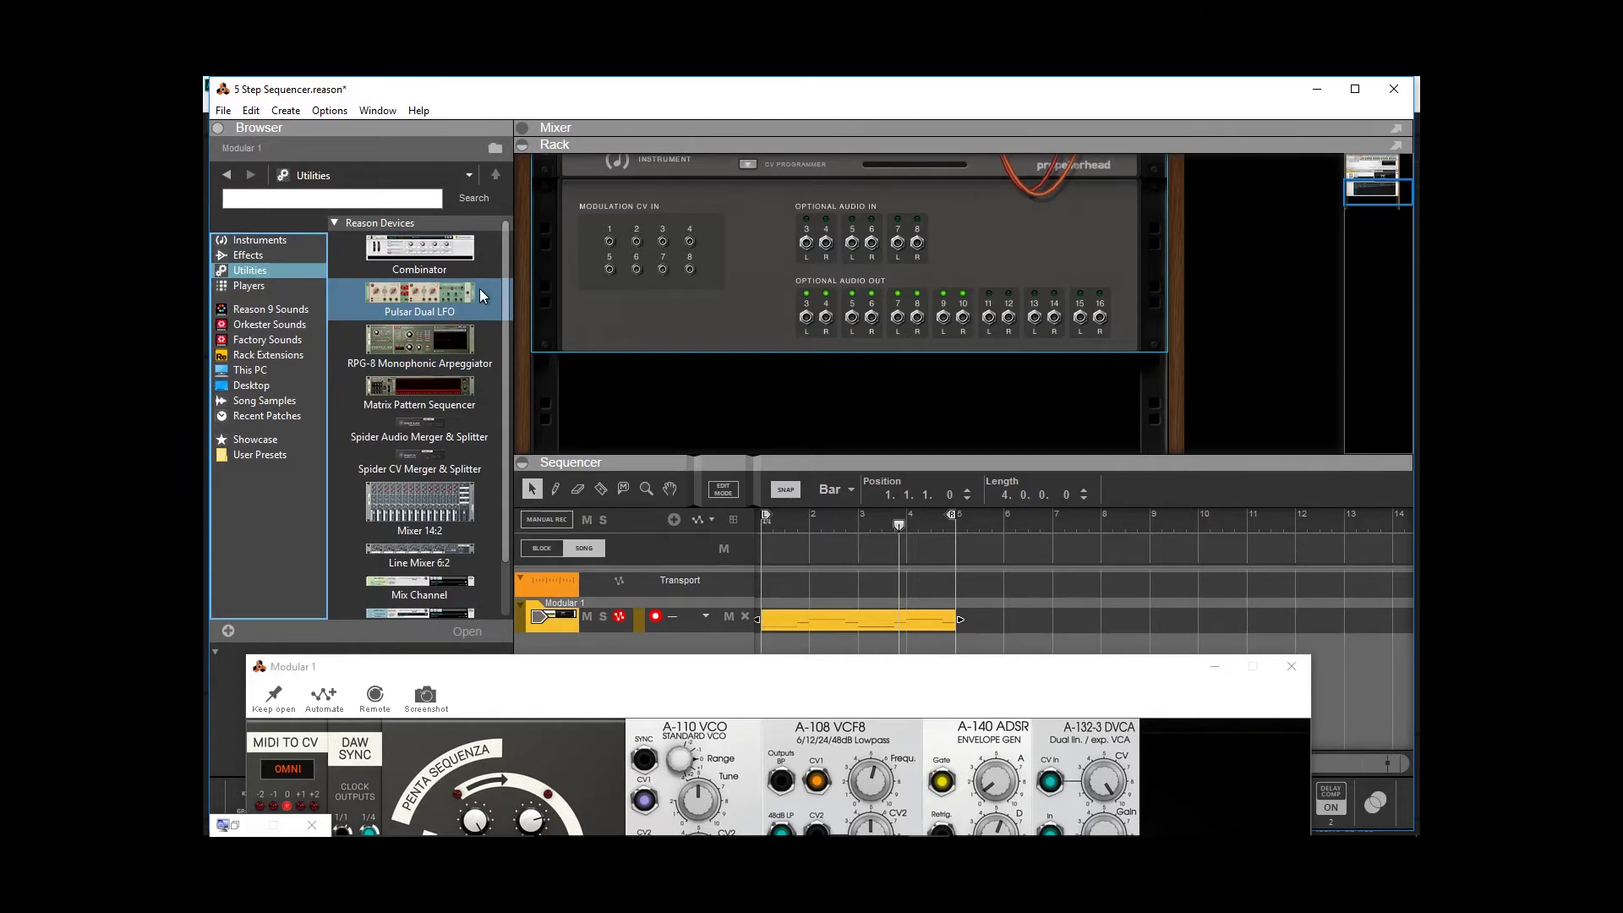
{"action": "left_click", "coordinate": [433, 393]}
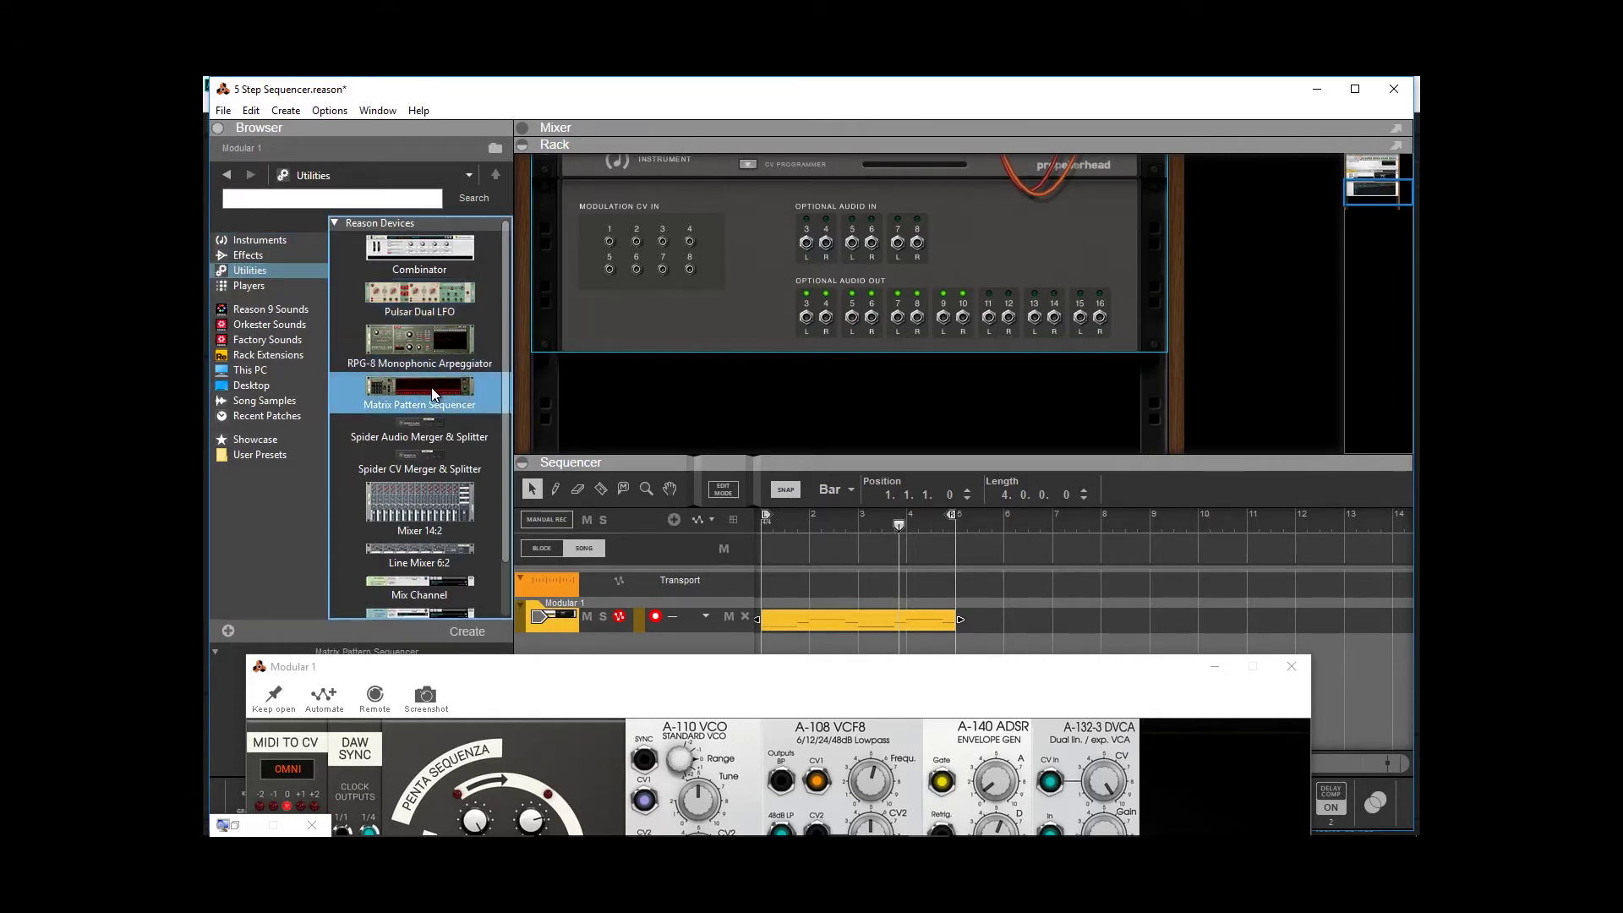
{"action": "double_click", "coordinate": [432, 389]}
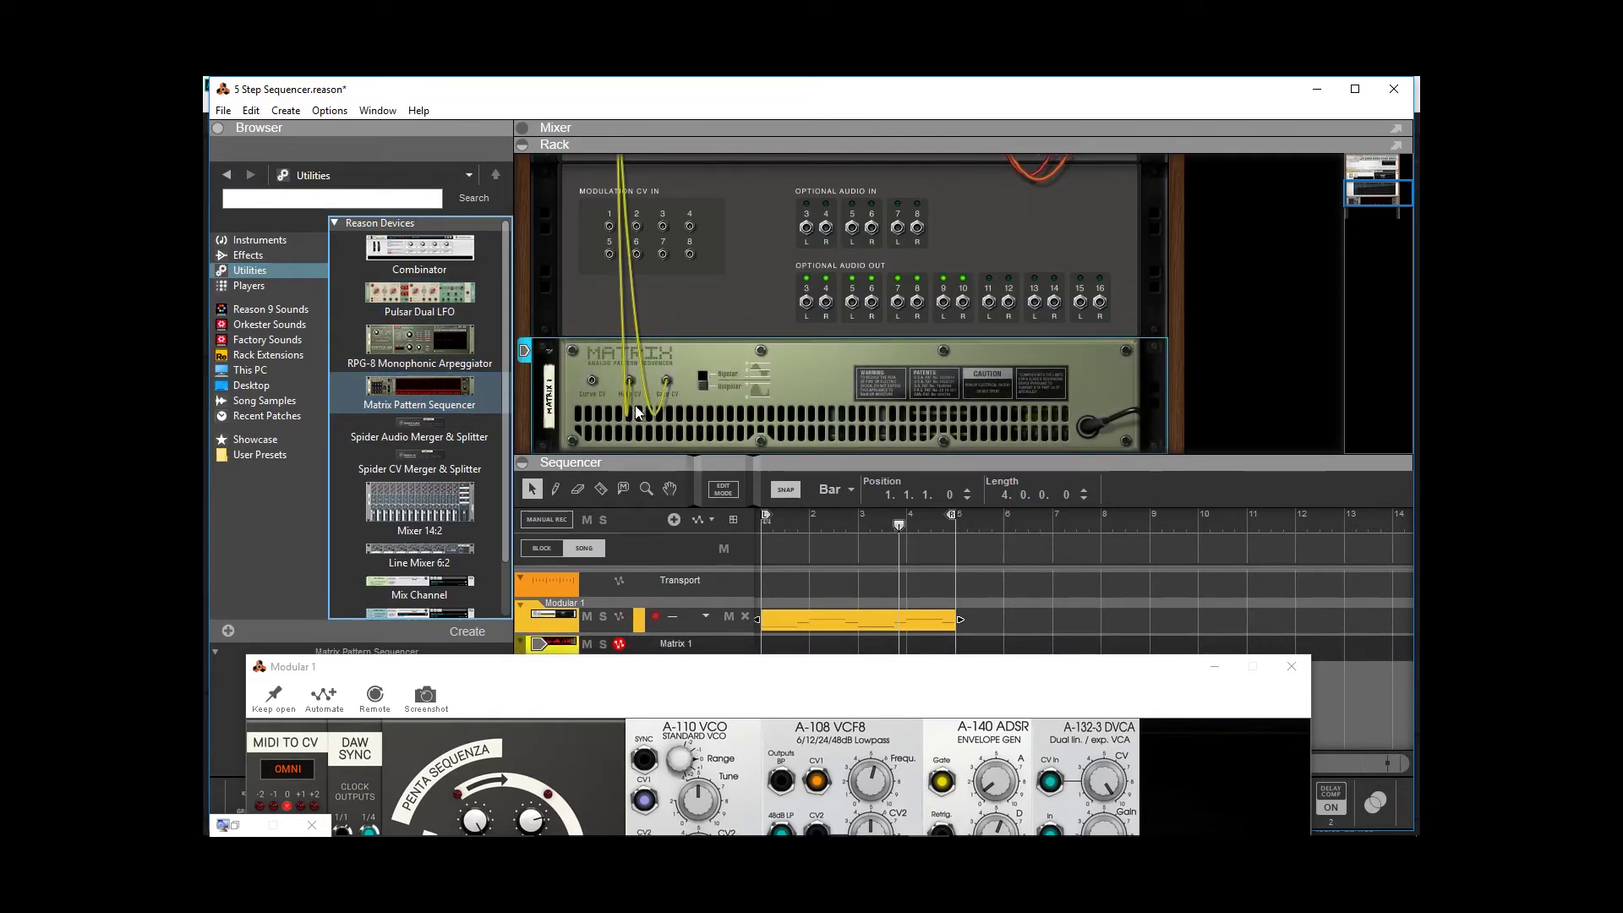
With the rack facing front, start Matrix 1 and draw a zigzag of rising and falling steps.
{"action": "scroll", "coordinate": [609, 413], "scroll_direction": "up", "scroll_amount": 2}
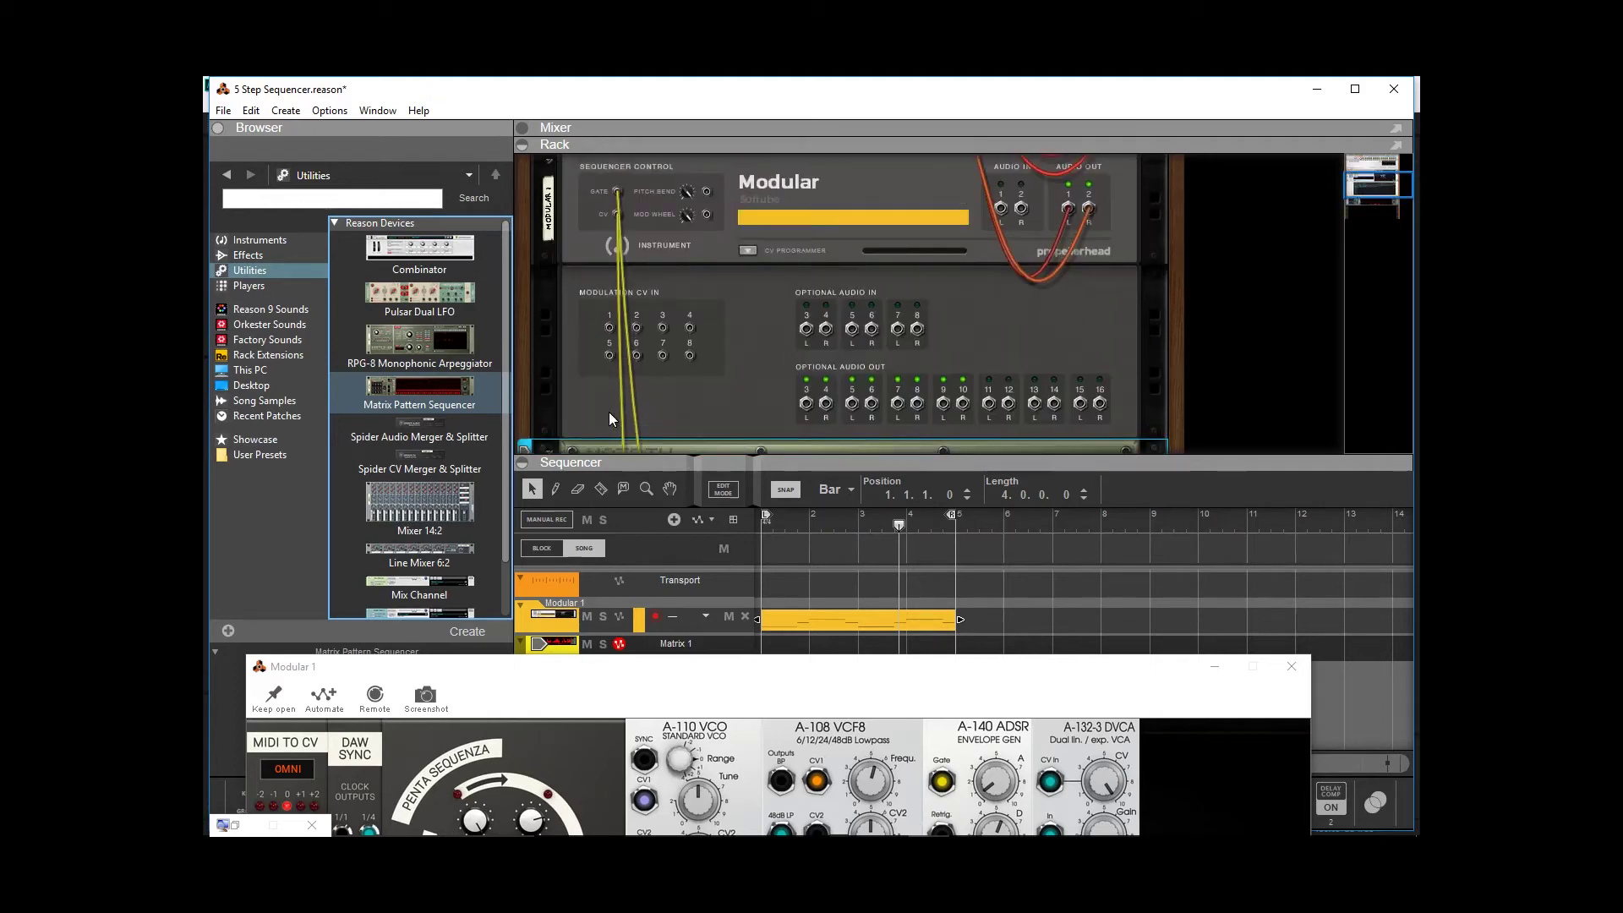
{"action": "scroll", "coordinate": [607, 413], "scroll_direction": "down", "scroll_amount": 3}
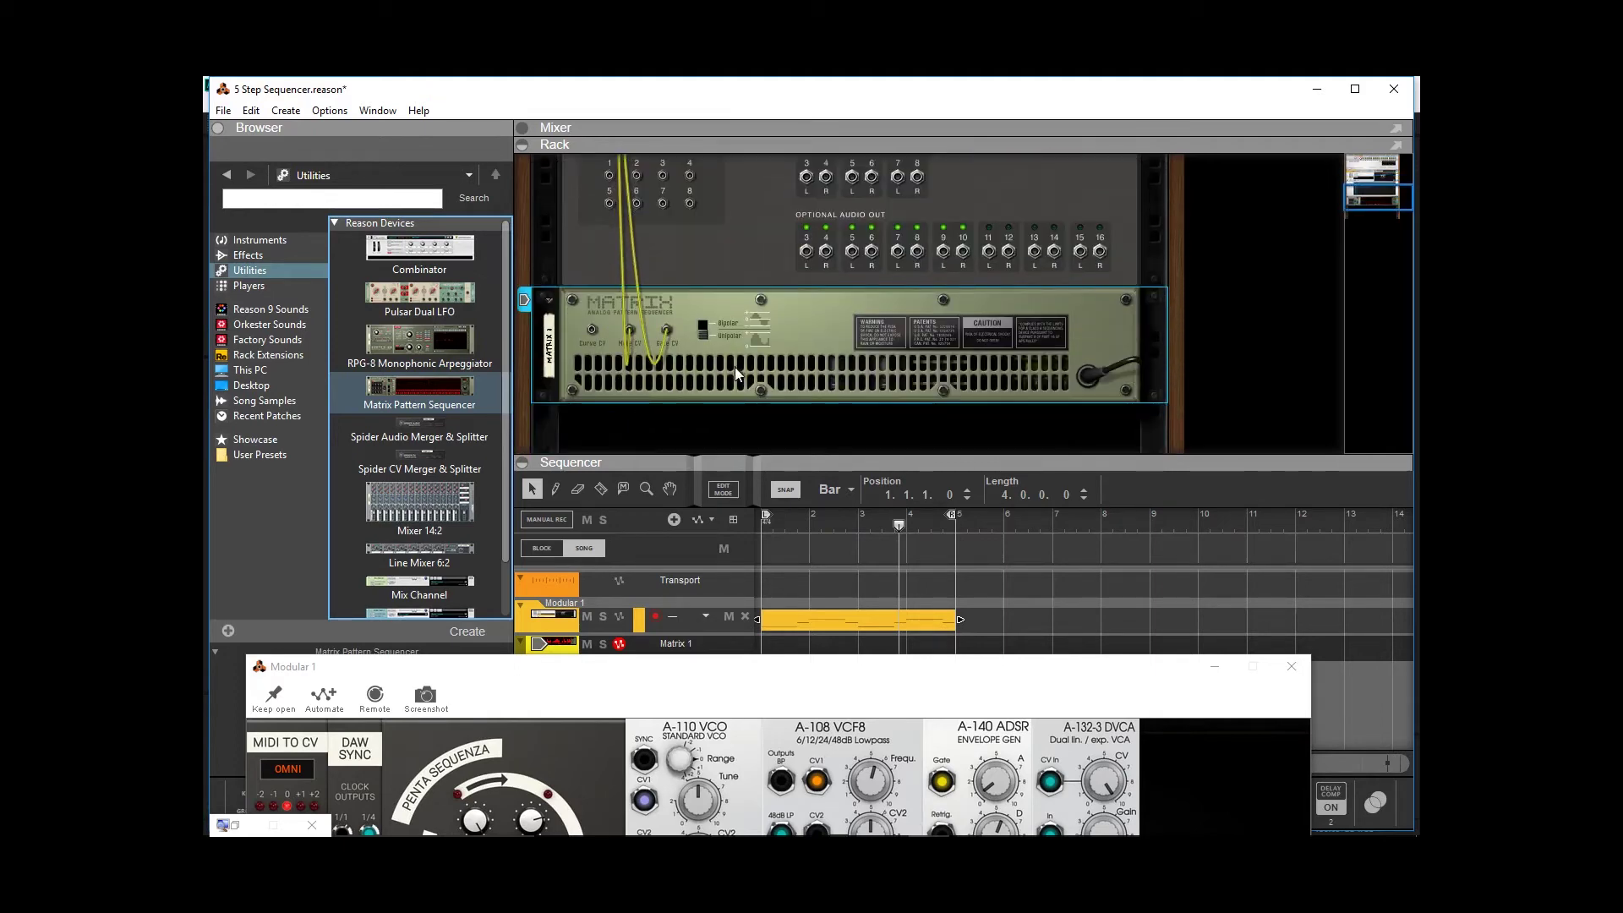
{"action": "key", "text": "Tab"}
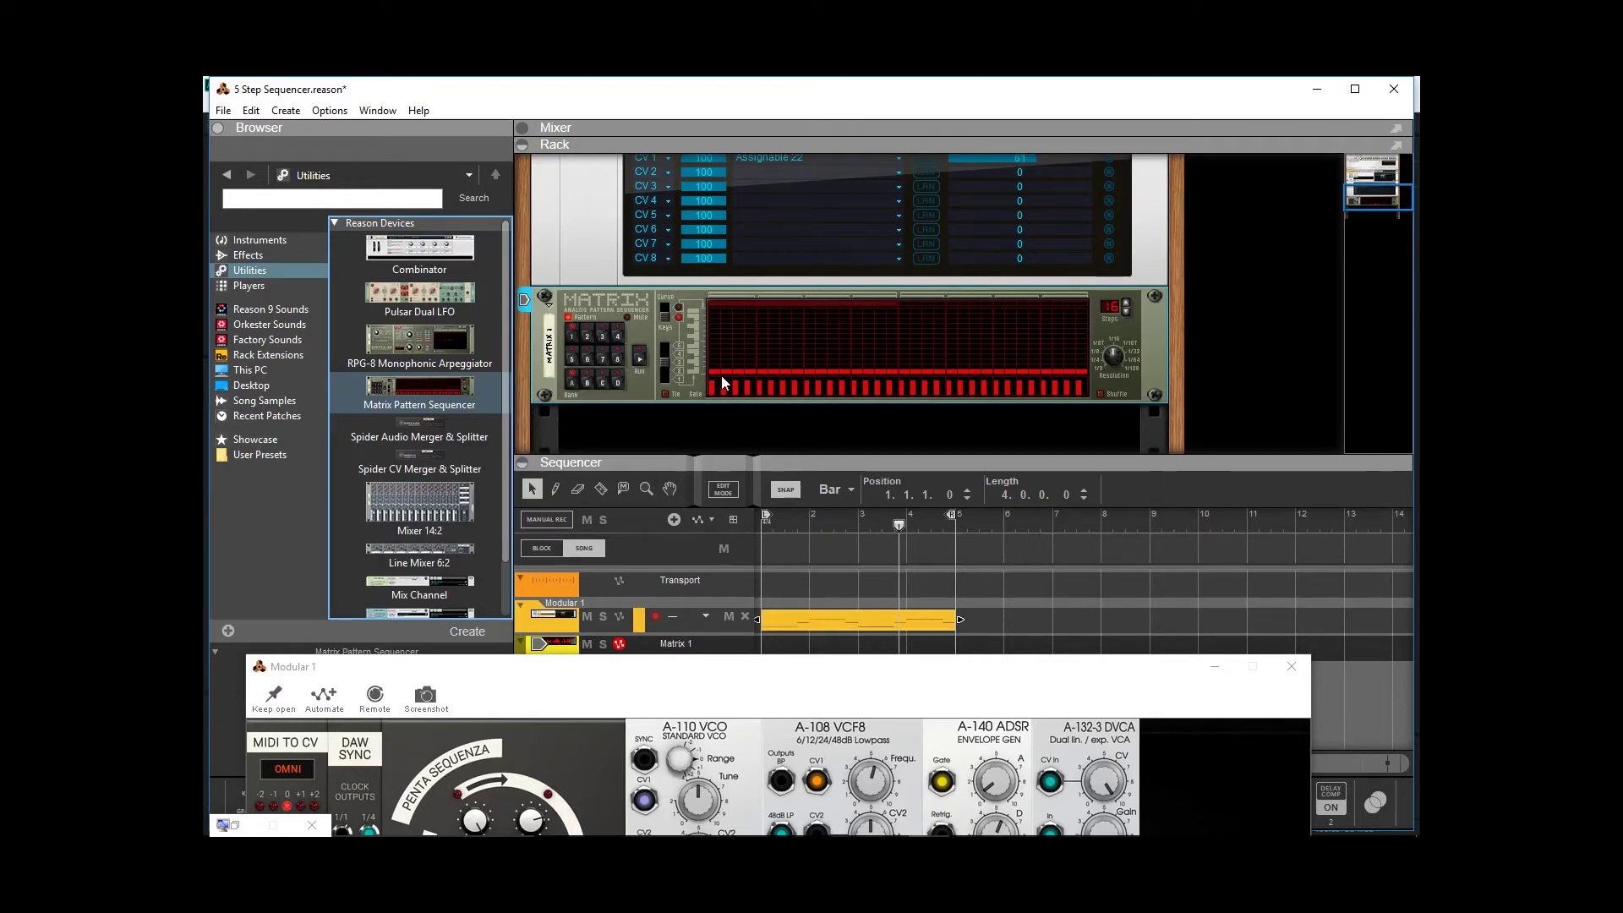
{"action": "scroll", "coordinate": [722, 380], "scroll_direction": "up", "scroll_amount": 1}
{"action": "scroll", "coordinate": [722, 376], "scroll_direction": "up", "scroll_amount": 1}
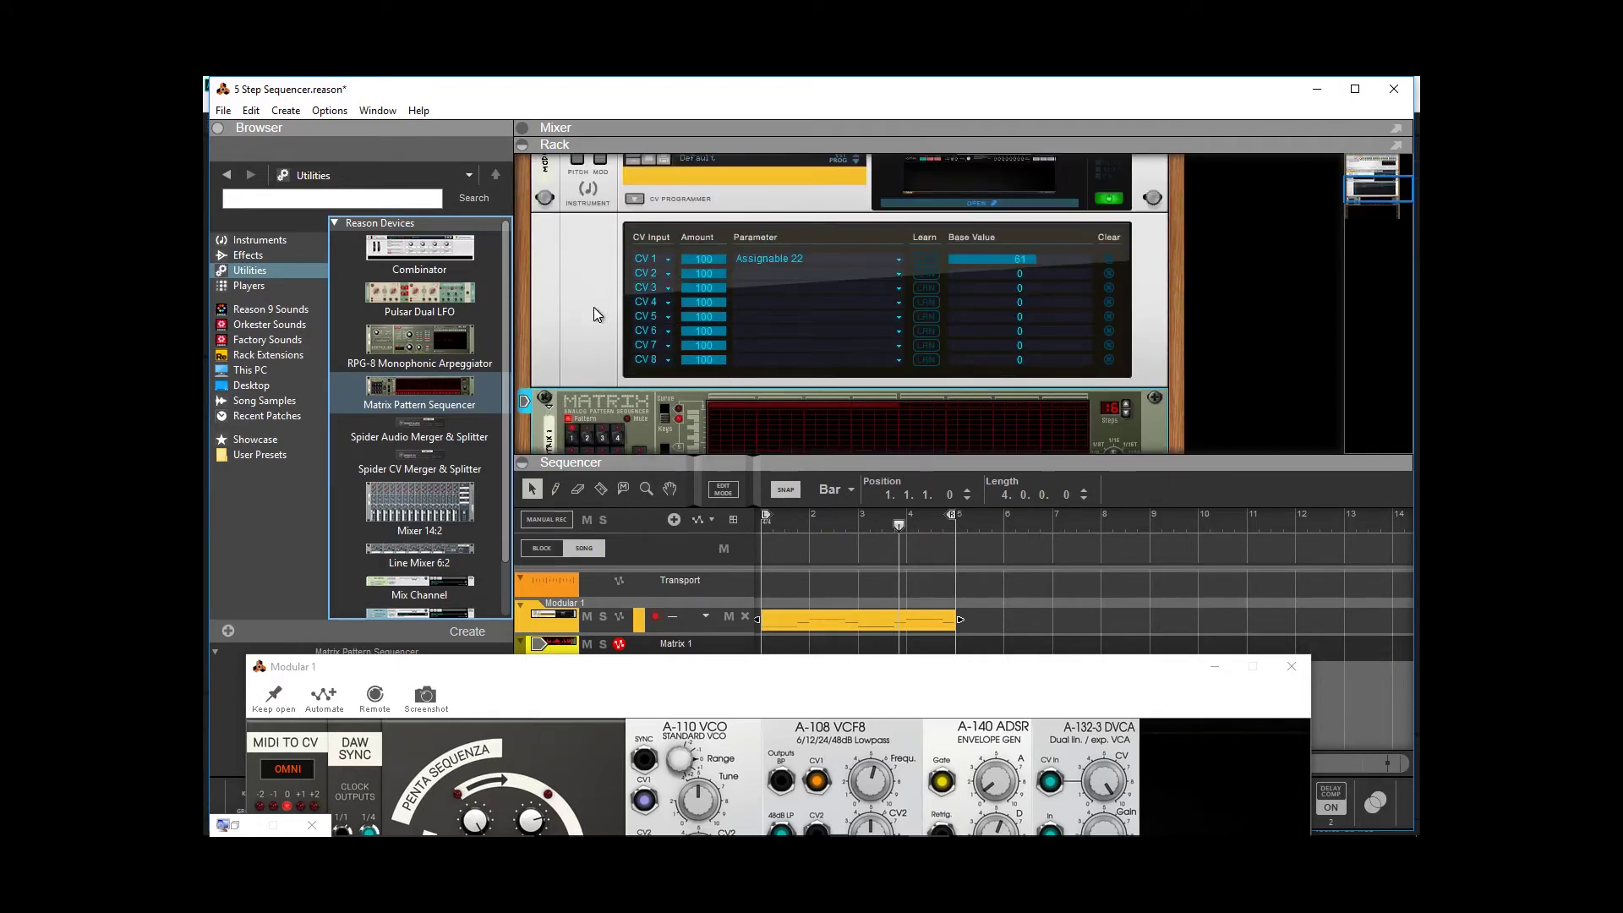
{"action": "scroll", "coordinate": [594, 322], "scroll_direction": "down", "scroll_amount": 2}
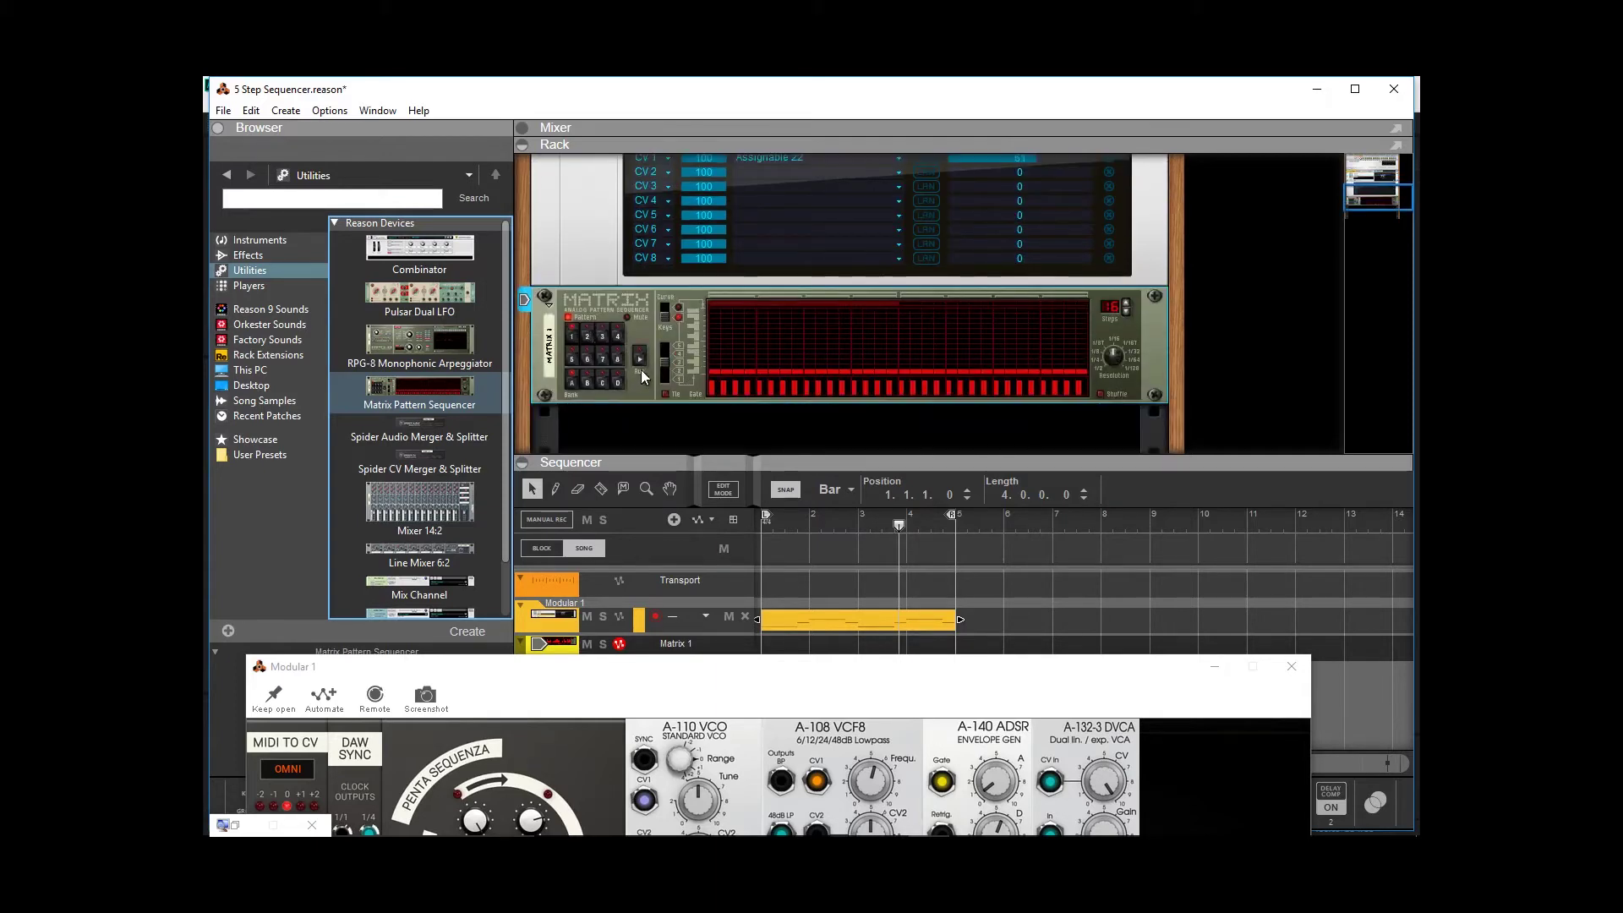
{"action": "left_click", "coordinate": [640, 358]}
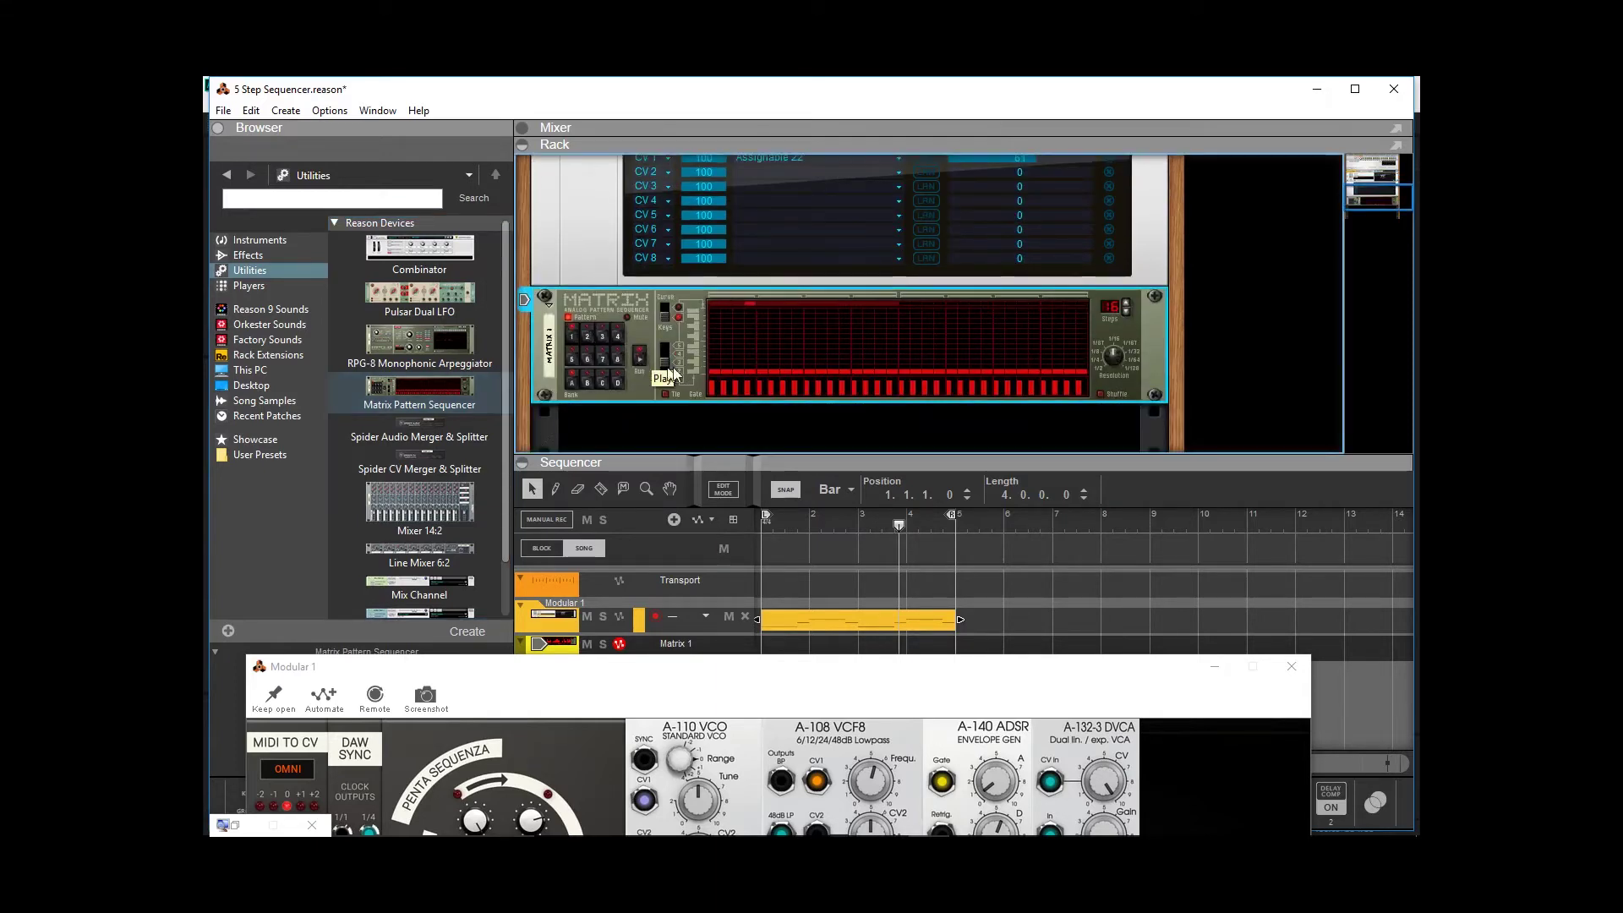
{"action": "mouse_move", "coordinate": [719, 366]}
{"action": "left_mouse_down"}
{"action": "mouse_move", "coordinate": [784, 342]}
{"action": "mouse_move", "coordinate": [848, 376]}
{"action": "mouse_move", "coordinate": [960, 365]}
{"action": "left_mouse_up"}
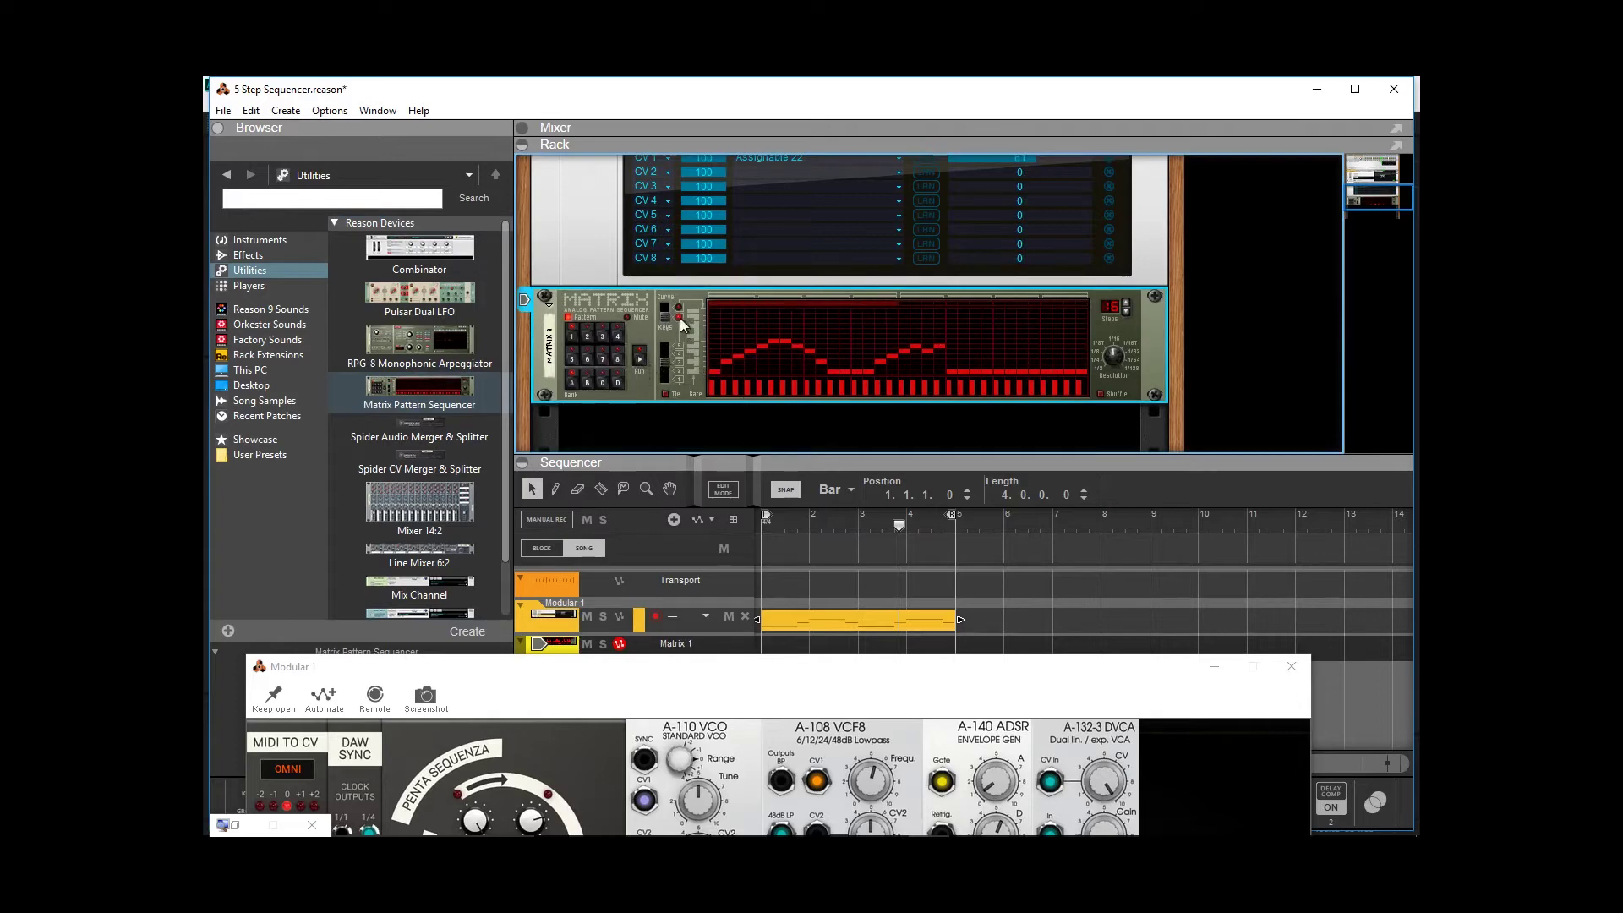
Switch Matrix 1 to Curve edit and paint a dip-then-rise curve across its steps.
{"action": "left_click", "coordinate": [667, 314]}
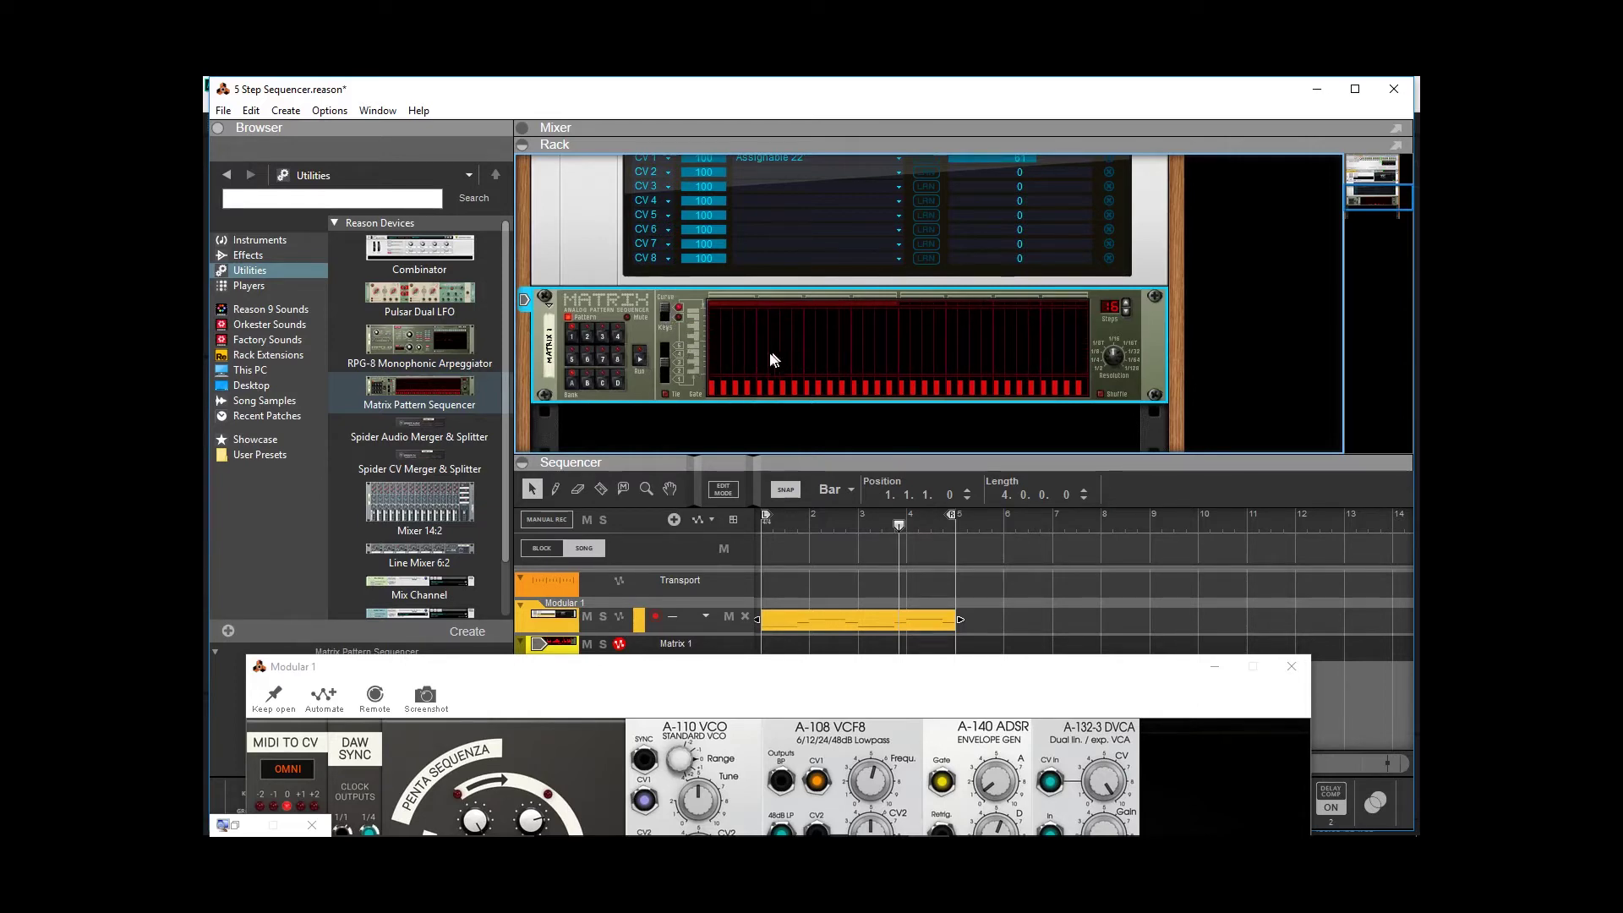
{"action": "left_click", "coordinate": [723, 333]}
{"action": "mouse_move", "coordinate": [739, 334]}
{"action": "left_mouse_down"}
{"action": "mouse_move", "coordinate": [815, 353]}
{"action": "mouse_move", "coordinate": [968, 326]}
{"action": "left_mouse_up"}
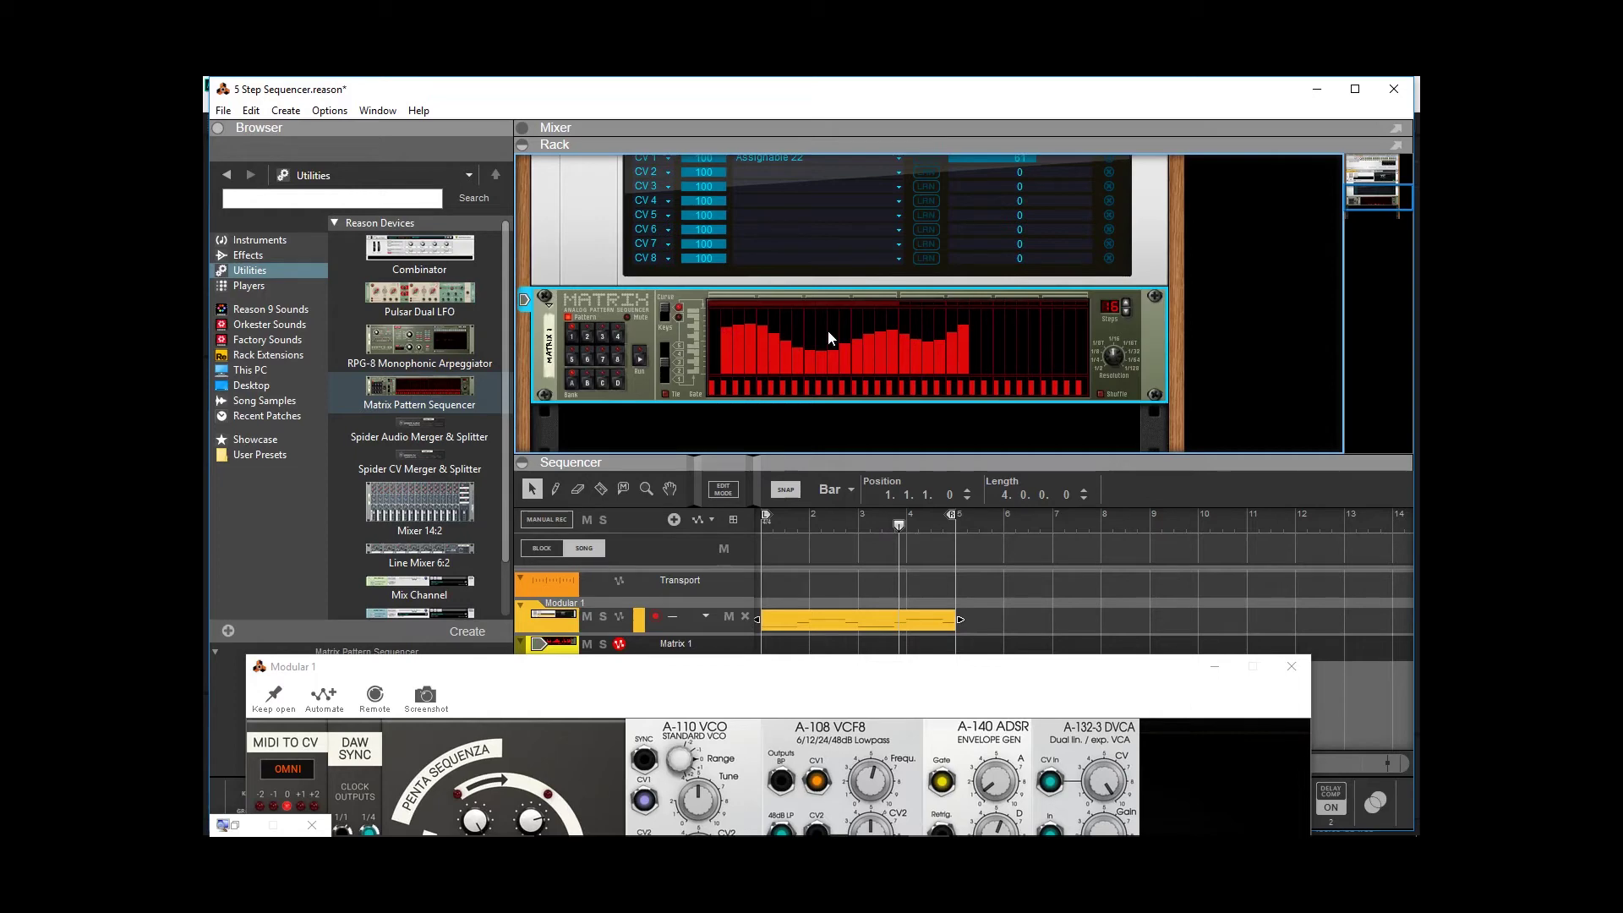
{"action": "key", "text": "Tab"}
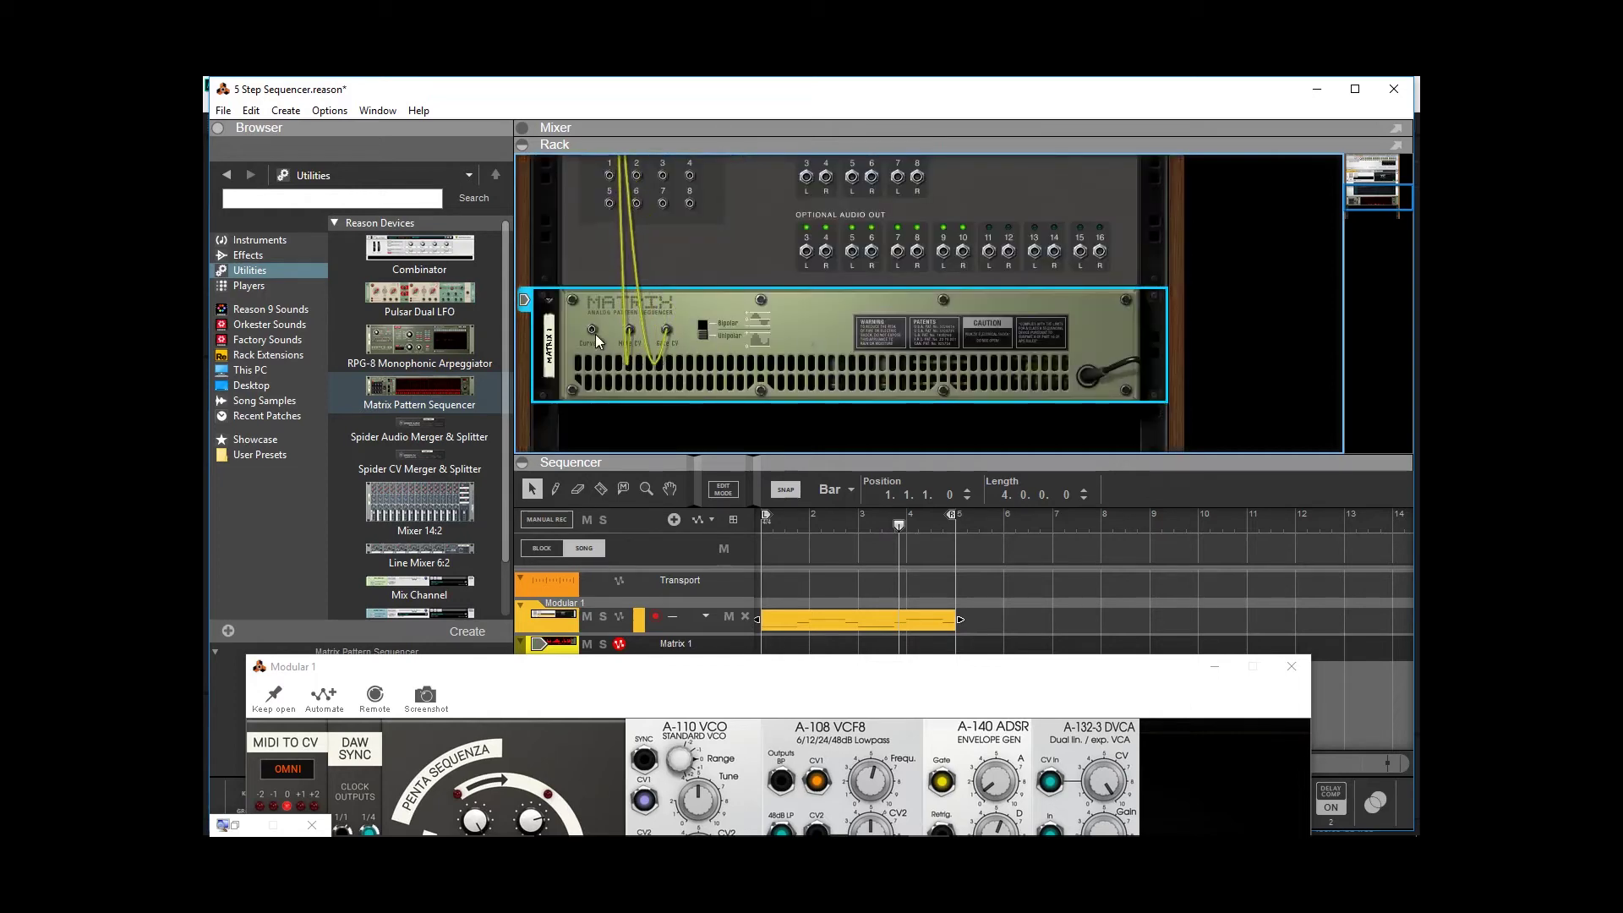
Cable the Matrix Curve CV output to Modulation CV In 1 and start Matrix 1 running.
{"action": "left_click_drag", "start_coordinate": [595, 333], "coordinate": [611, 294]}
{"action": "key", "text": "Tab"}
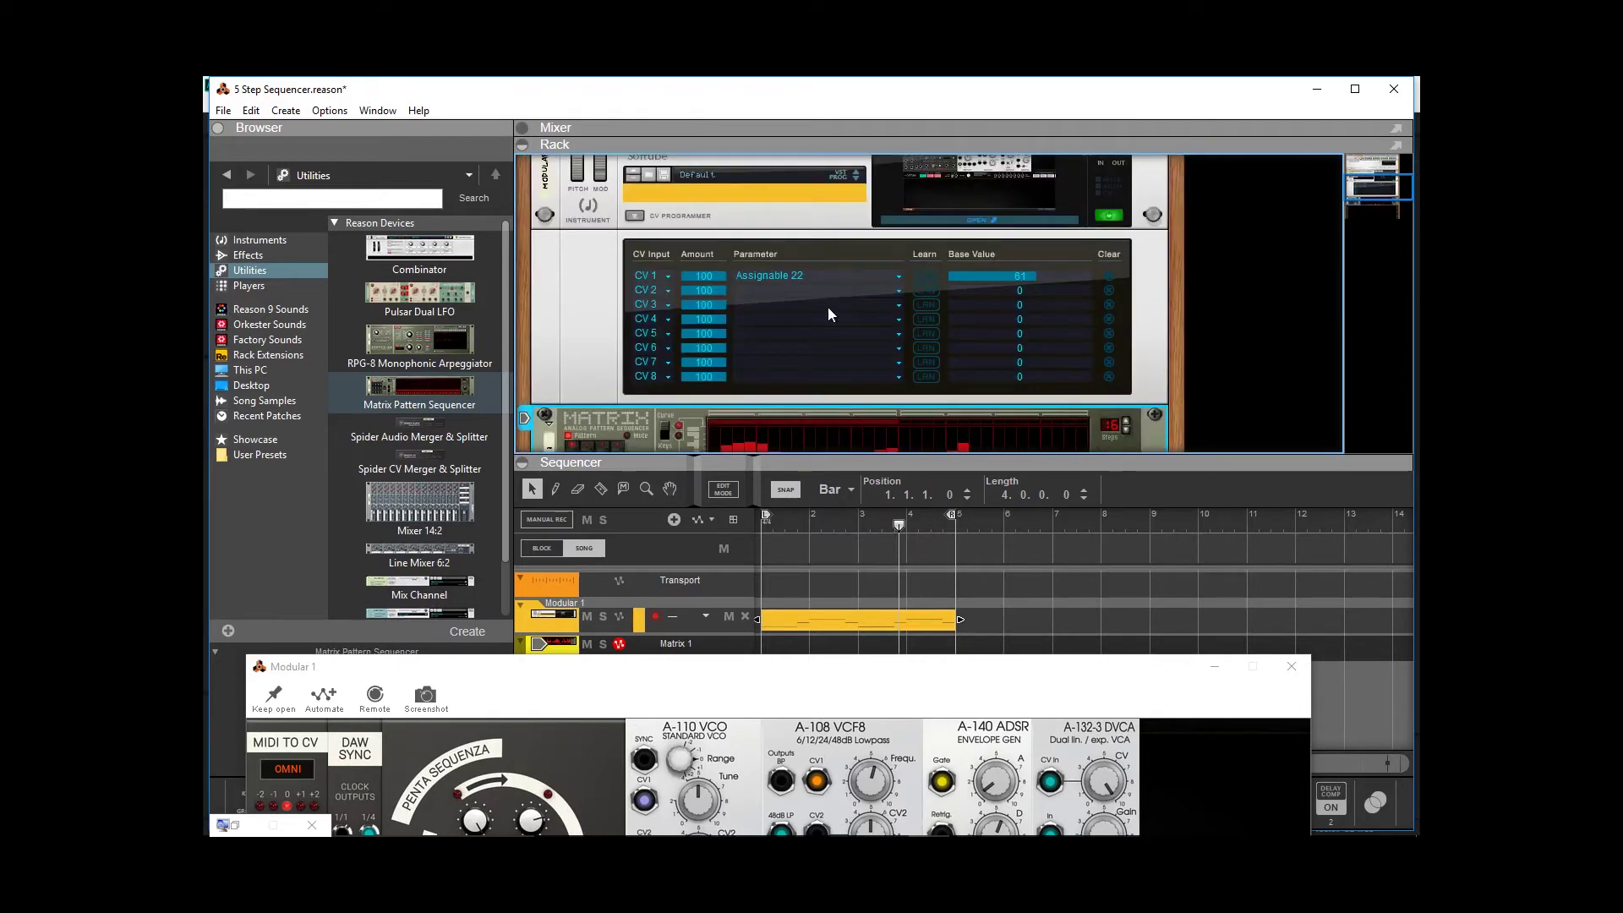
{"action": "scroll", "coordinate": [828, 306], "scroll_direction": "down", "scroll_amount": 3}
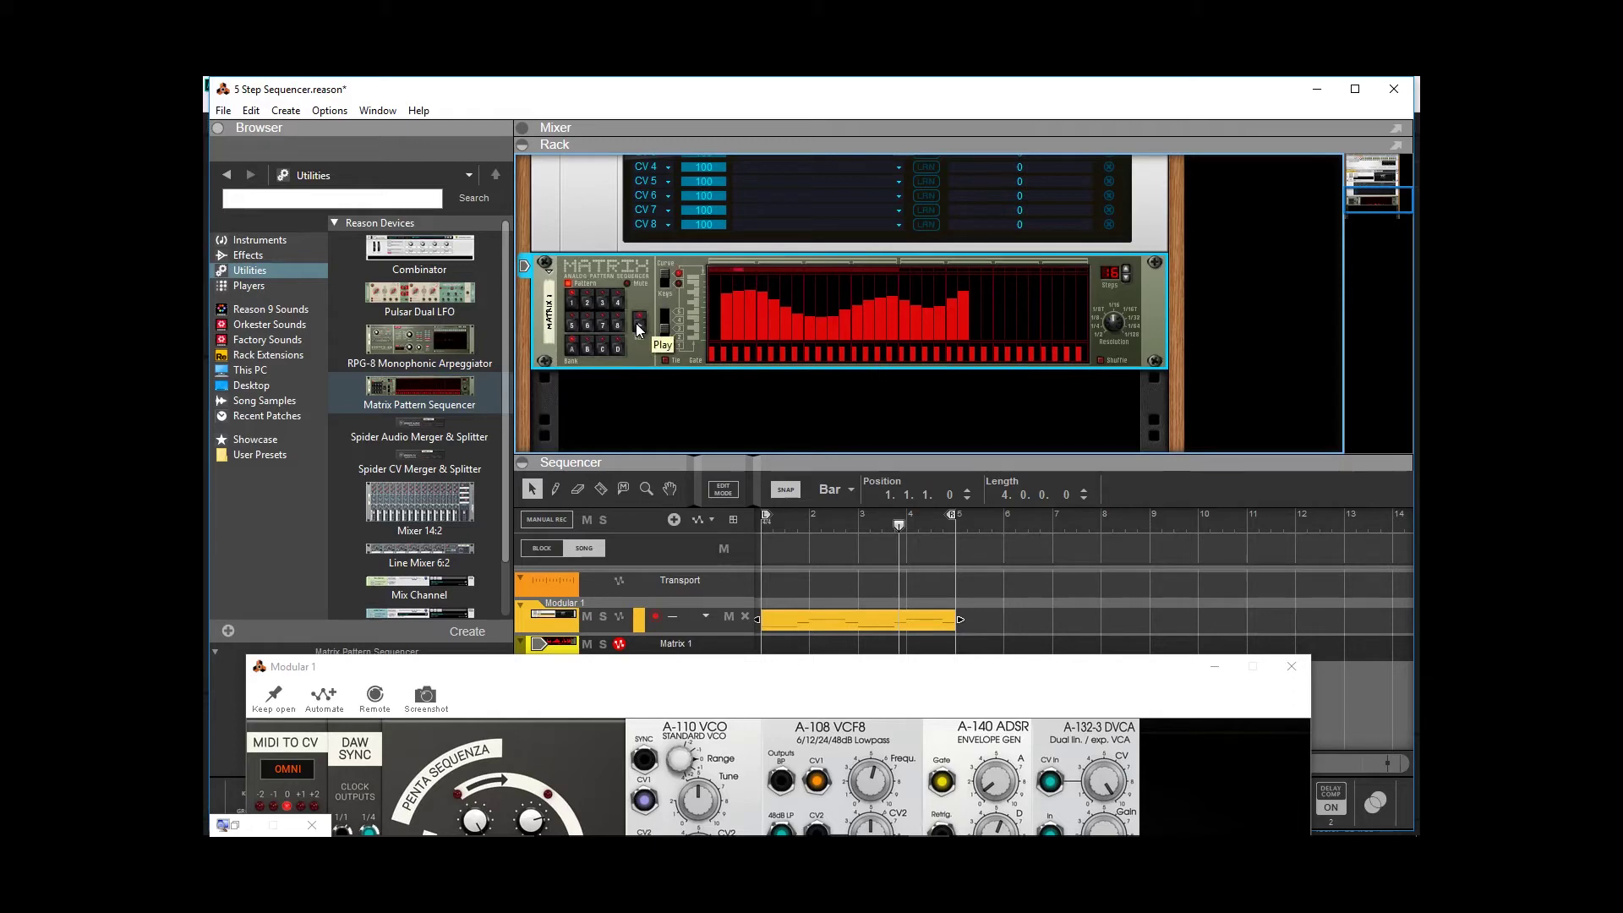
{"action": "left_click", "coordinate": [635, 321]}
Bring the Modular 1 editor window back up over the rack.
{"action": "scroll", "coordinate": [632, 323], "scroll_direction": "up", "scroll_amount": 3}
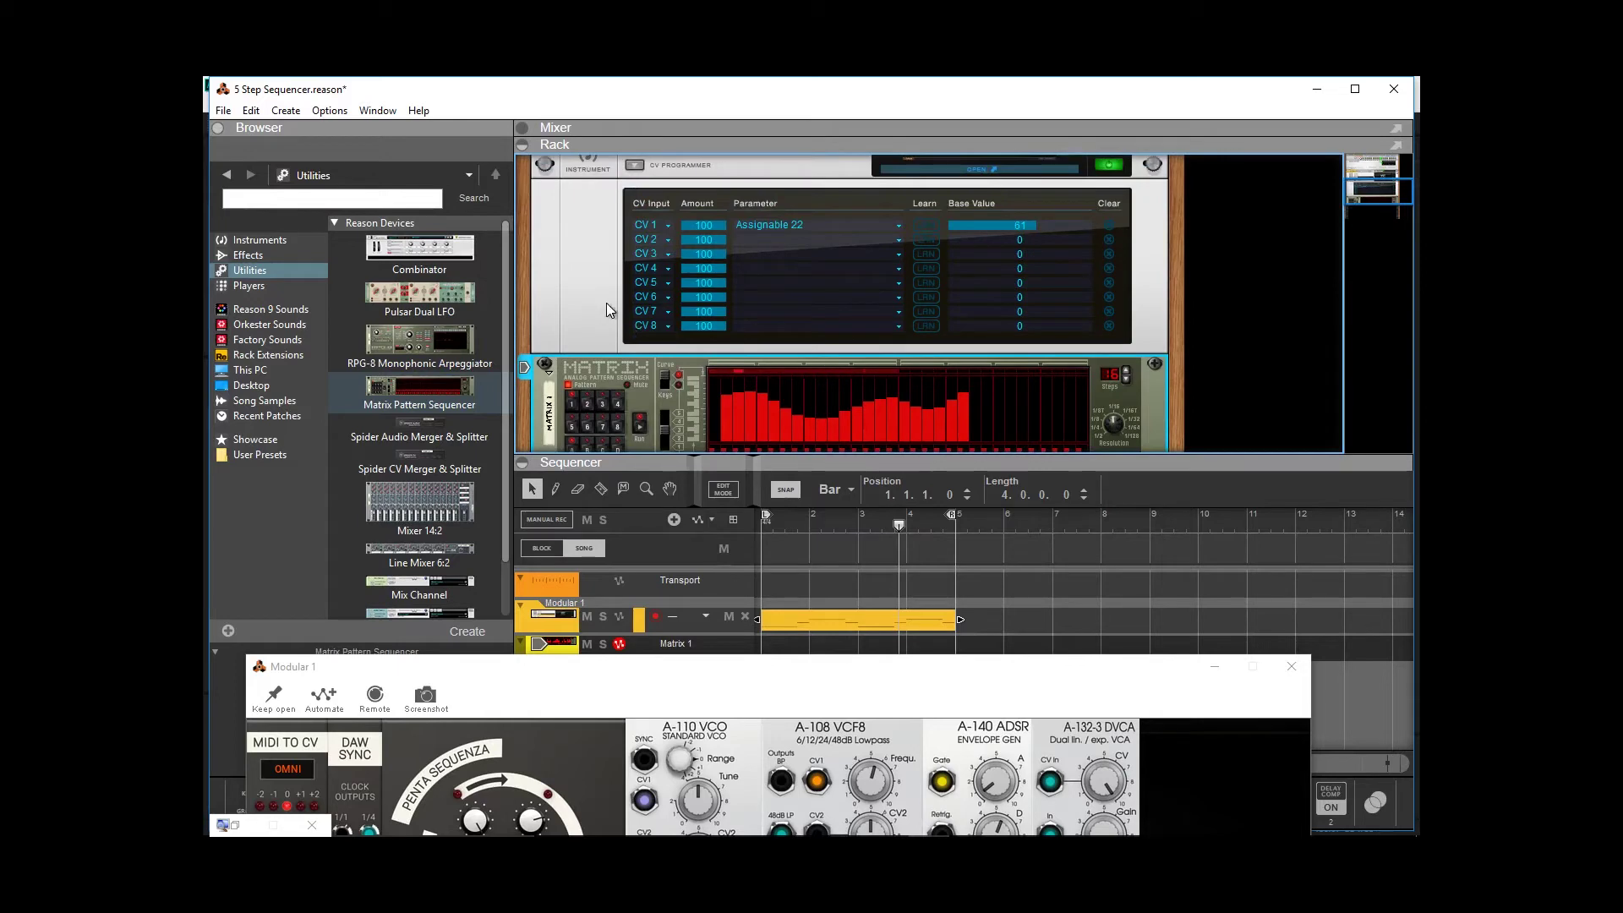
{"action": "scroll", "coordinate": [605, 313], "scroll_direction": "down", "scroll_amount": 3}
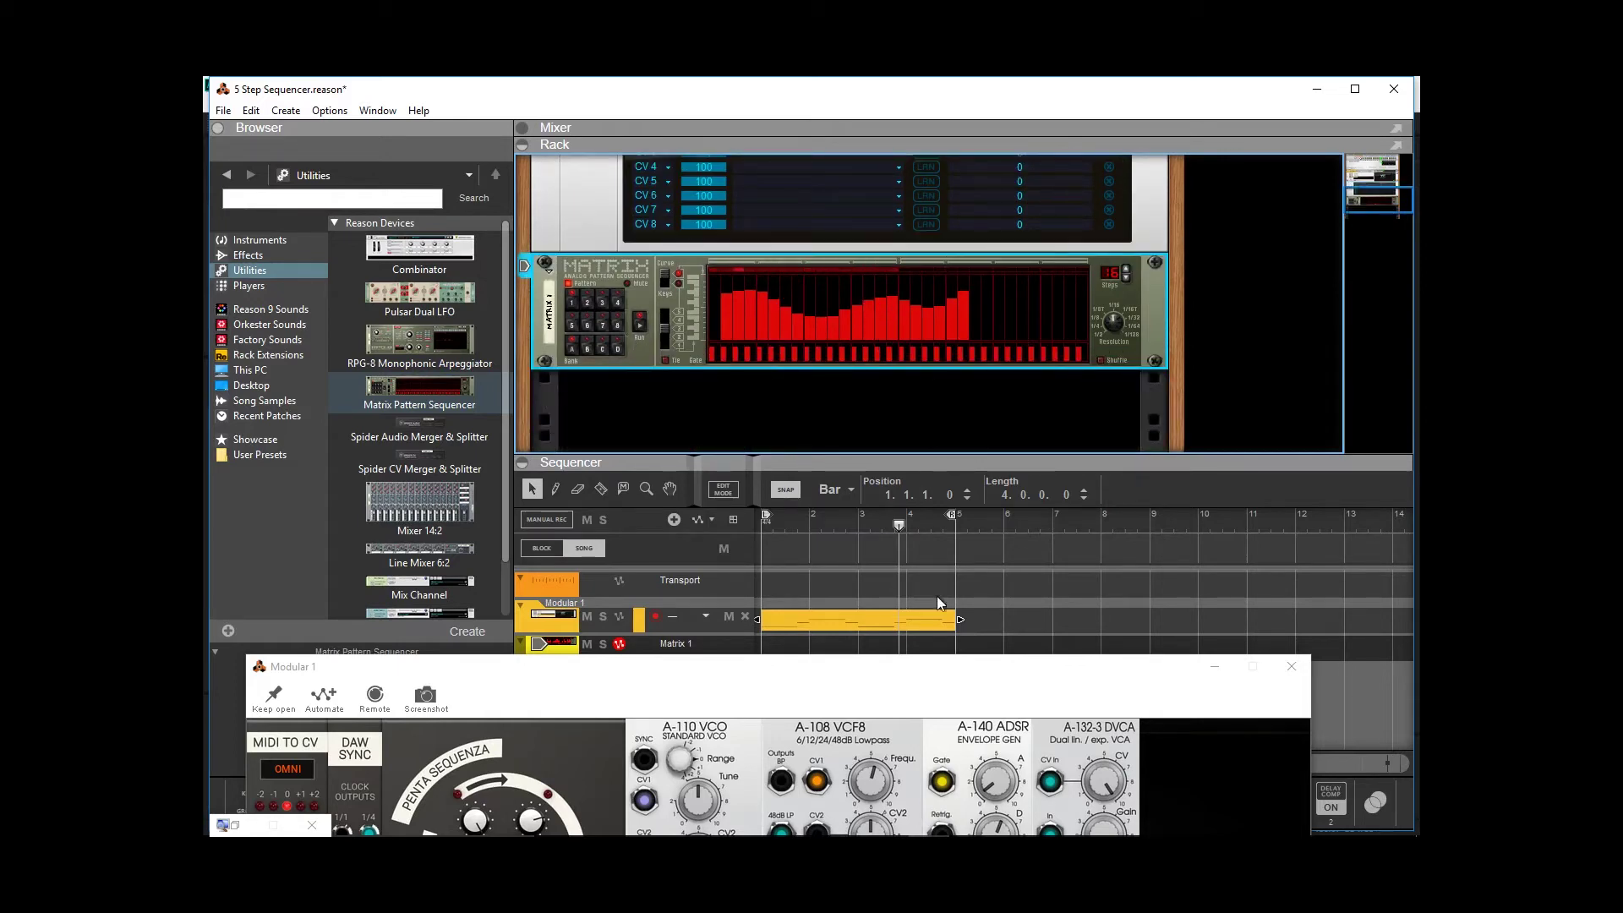
{"action": "left_click_drag", "start_coordinate": [859, 670], "coordinate": [888, 195]}
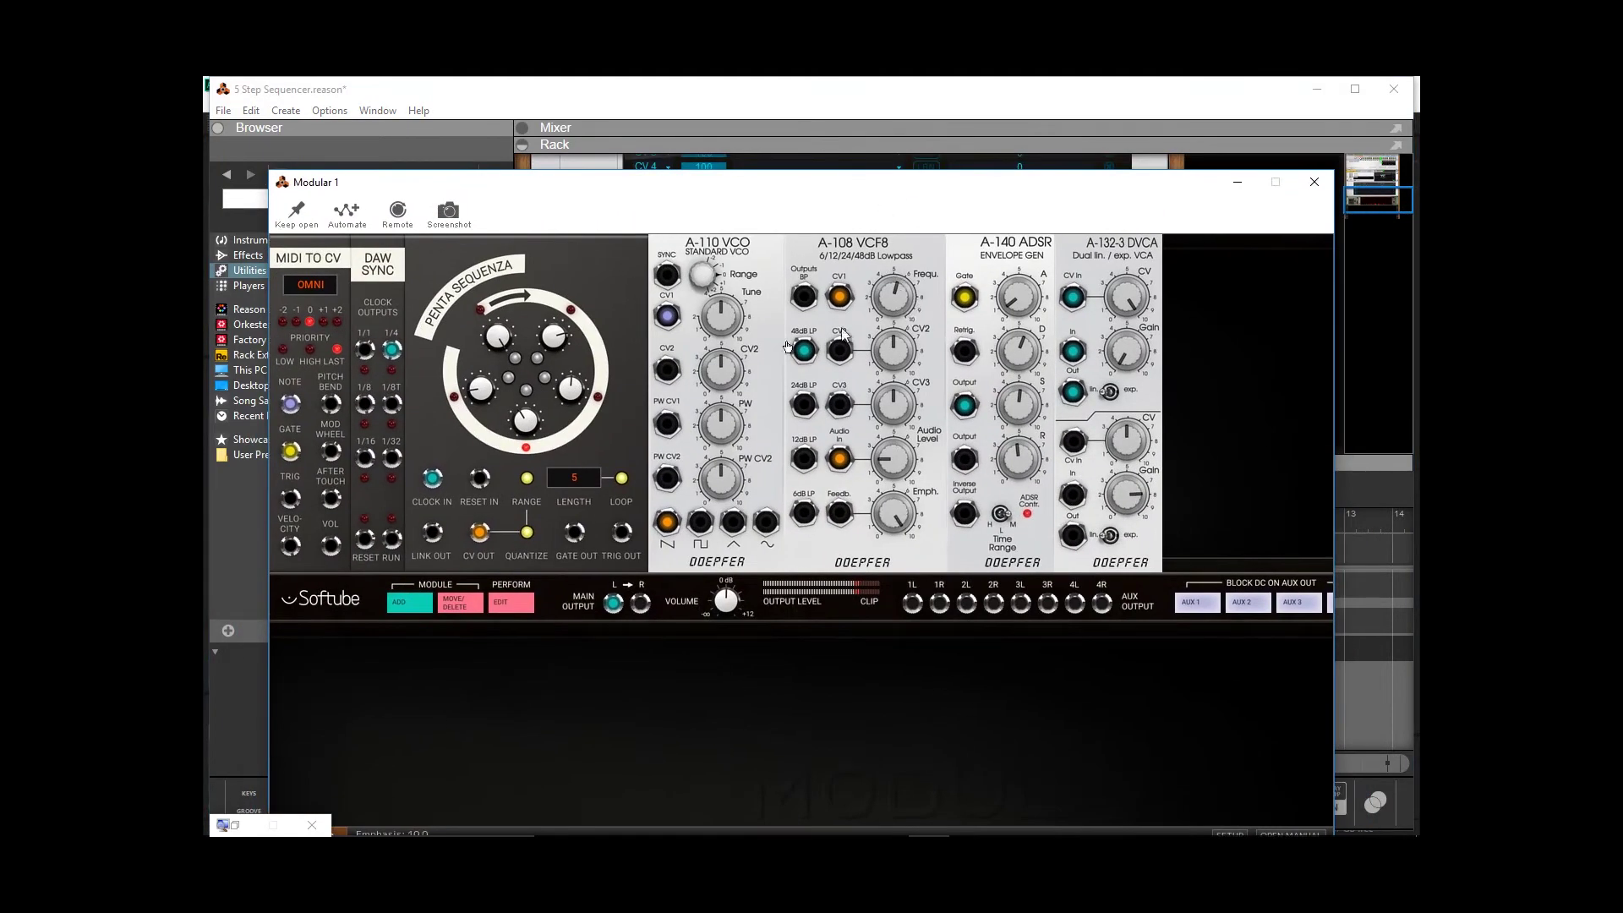
Tune the A-108 VCF8 filter to frequency 6.8 and emphasis 8.0, then close Modular 1.
{"action": "mouse_move", "coordinate": [896, 302]}
{"action": "left_mouse_down"}
{"action": "mouse_move", "coordinate": [906, 291]}
{"action": "mouse_move", "coordinate": [890, 305]}
{"action": "mouse_move", "coordinate": [881, 276]}
{"action": "left_mouse_up"}
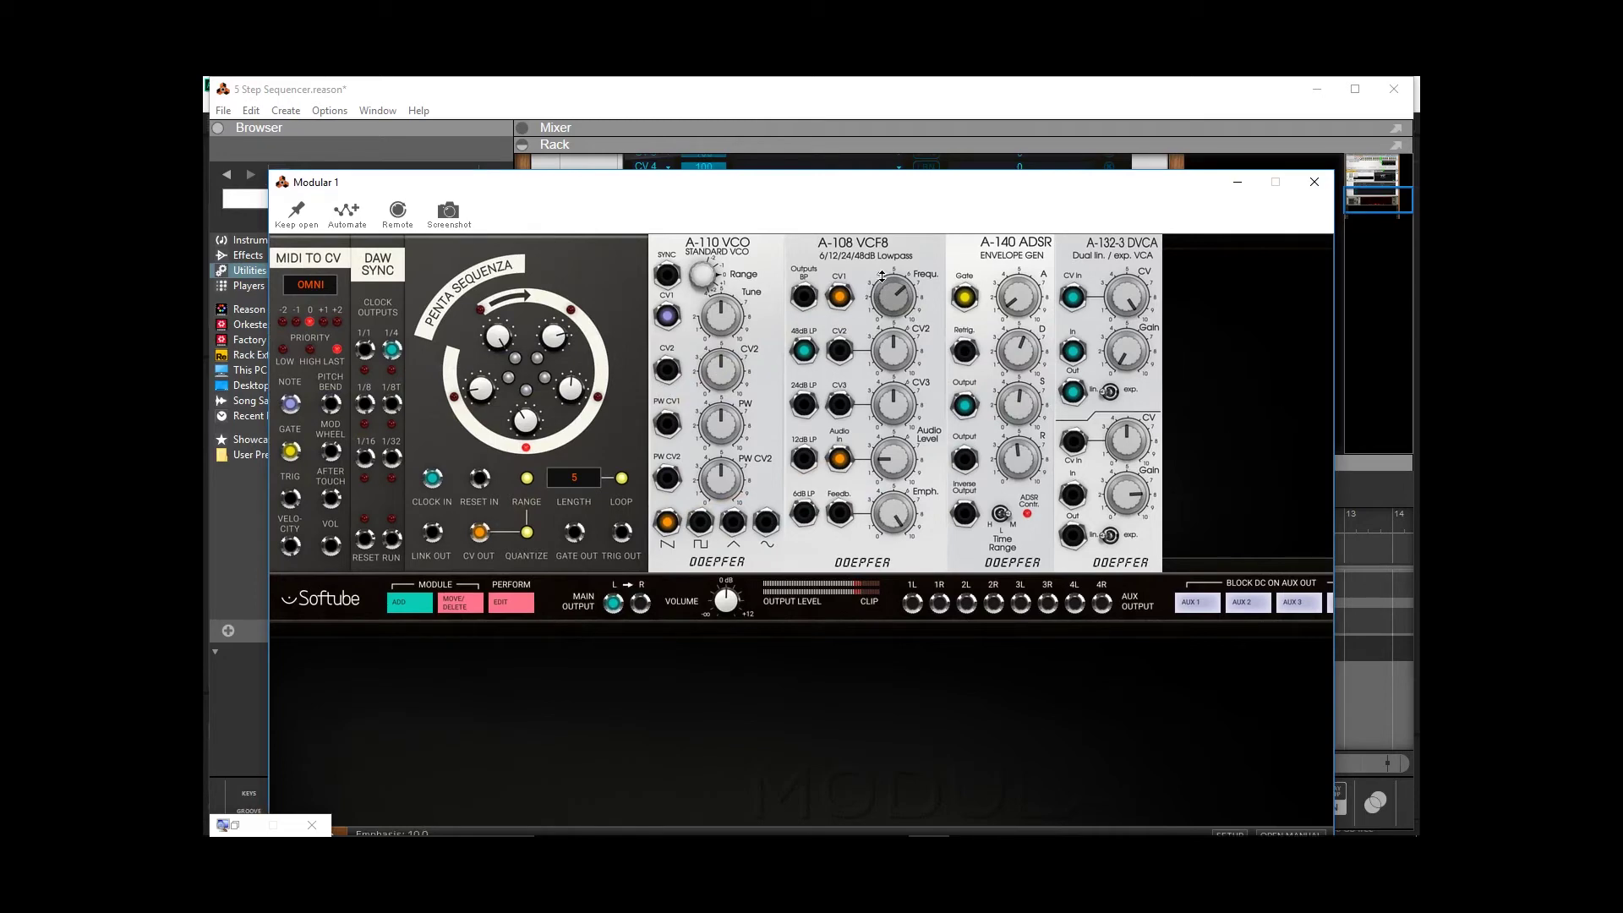
{"action": "mouse_move", "coordinate": [882, 275]}
{"action": "left_mouse_down"}
{"action": "mouse_move", "coordinate": [888, 306]}
{"action": "mouse_move", "coordinate": [873, 265]}
{"action": "mouse_move", "coordinate": [876, 284]}
{"action": "left_mouse_up"}
{"action": "left_click_drag", "start_coordinate": [905, 531], "coordinate": [894, 521]}
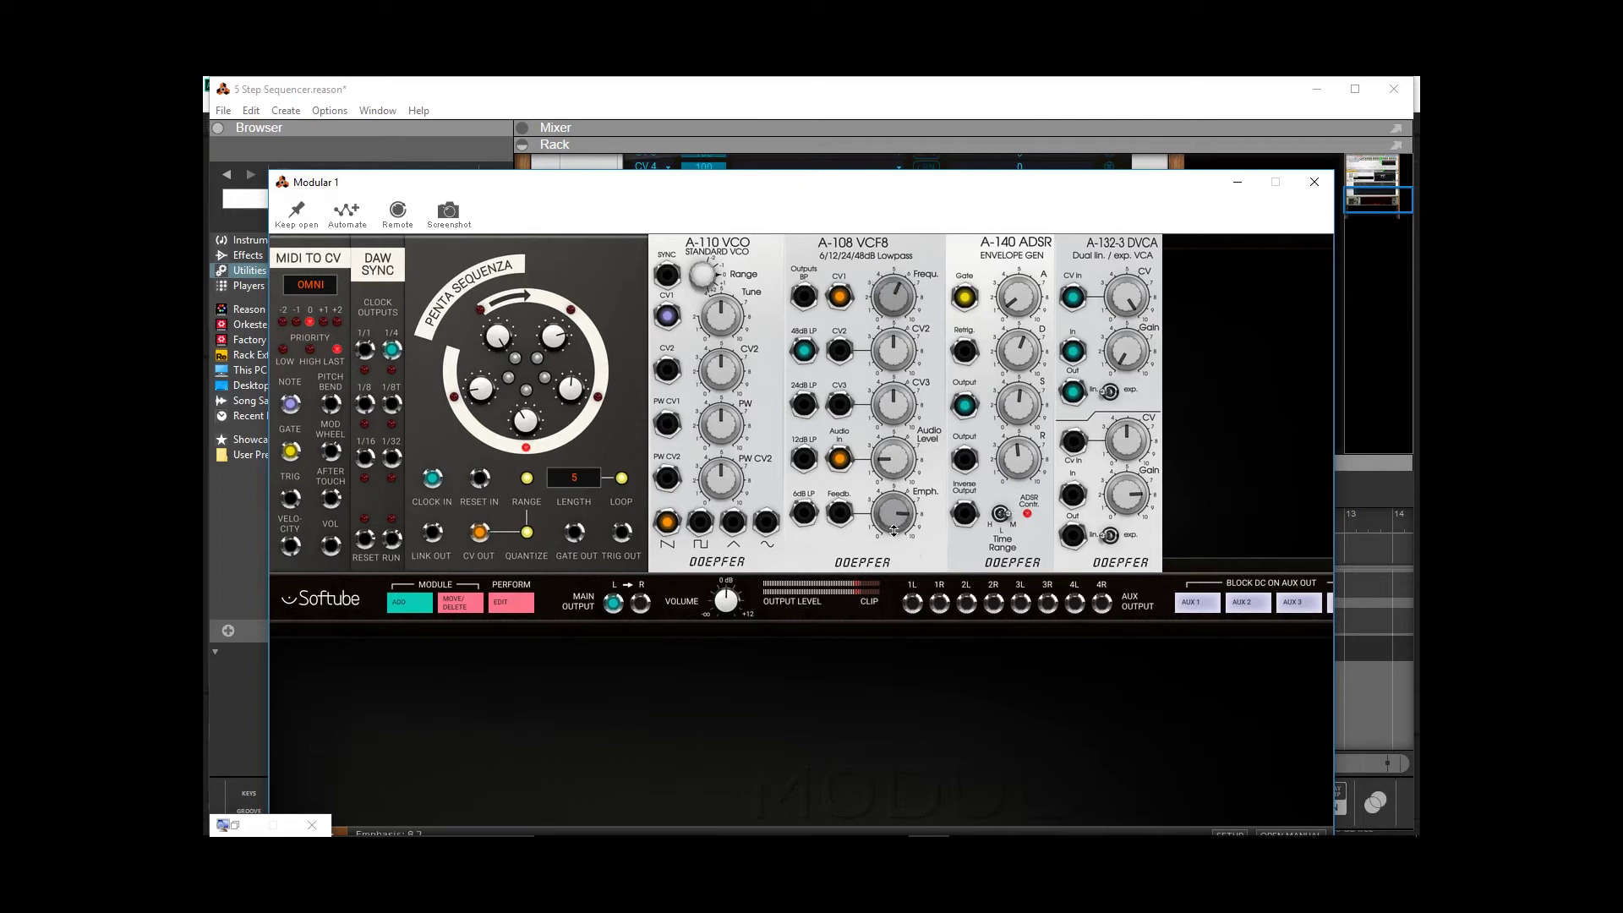
{"action": "left_click_drag", "start_coordinate": [906, 303], "coordinate": [884, 267]}
{"action": "left_click", "coordinate": [1318, 187]}
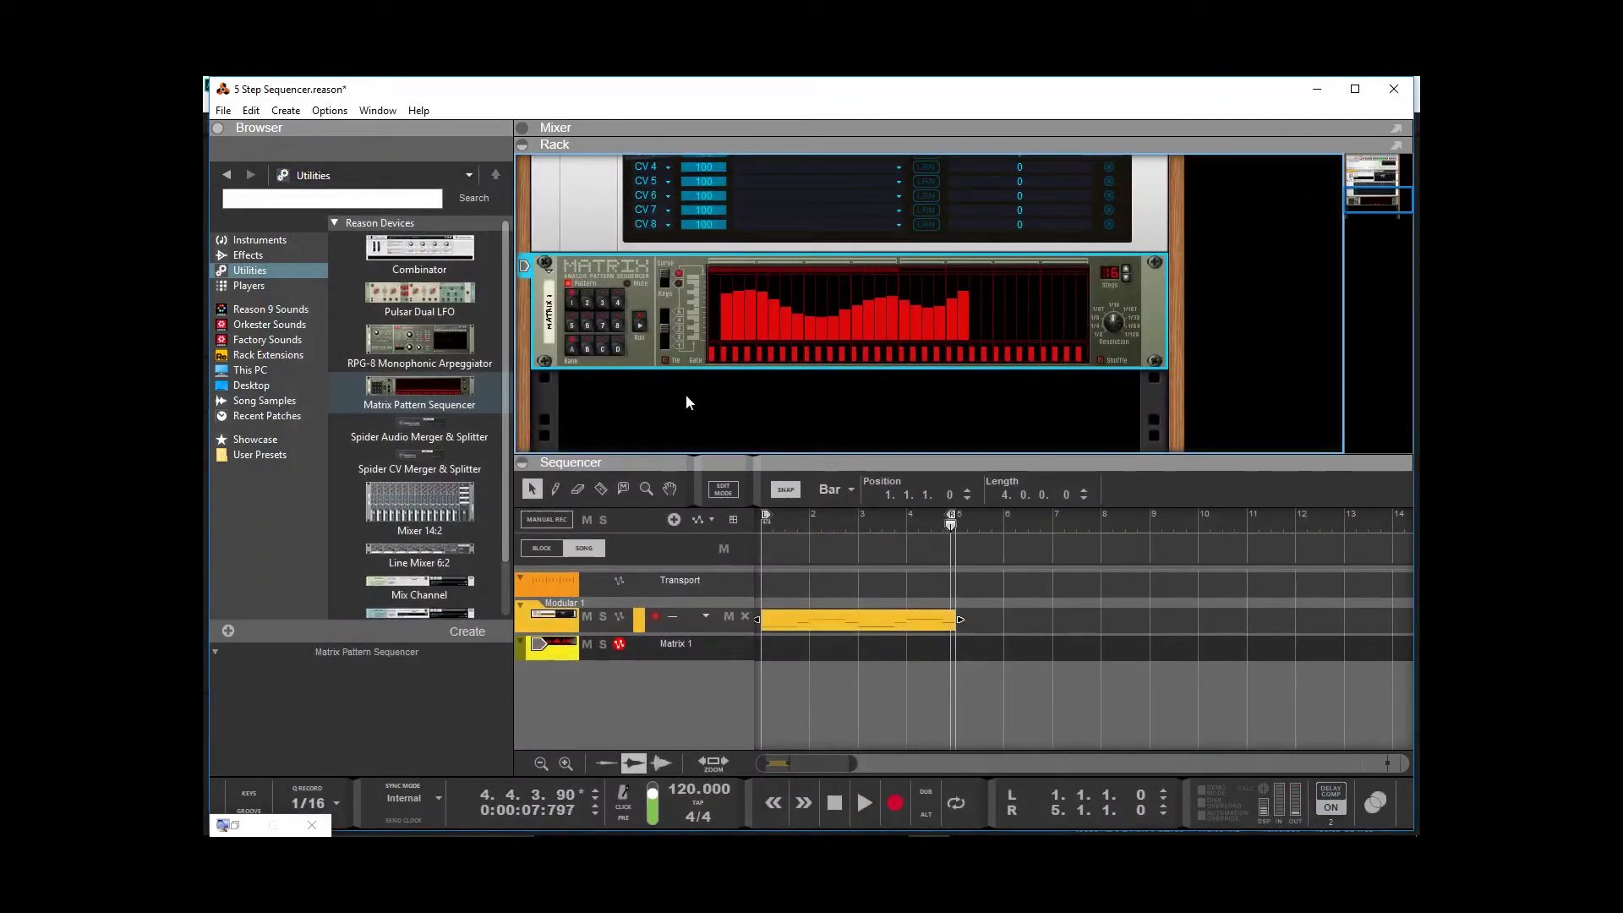
Rewind to the song start, turn on Loop, and play the song.
{"action": "key", "text": "KP_0"}
{"action": "key", "text": "KP_0"}
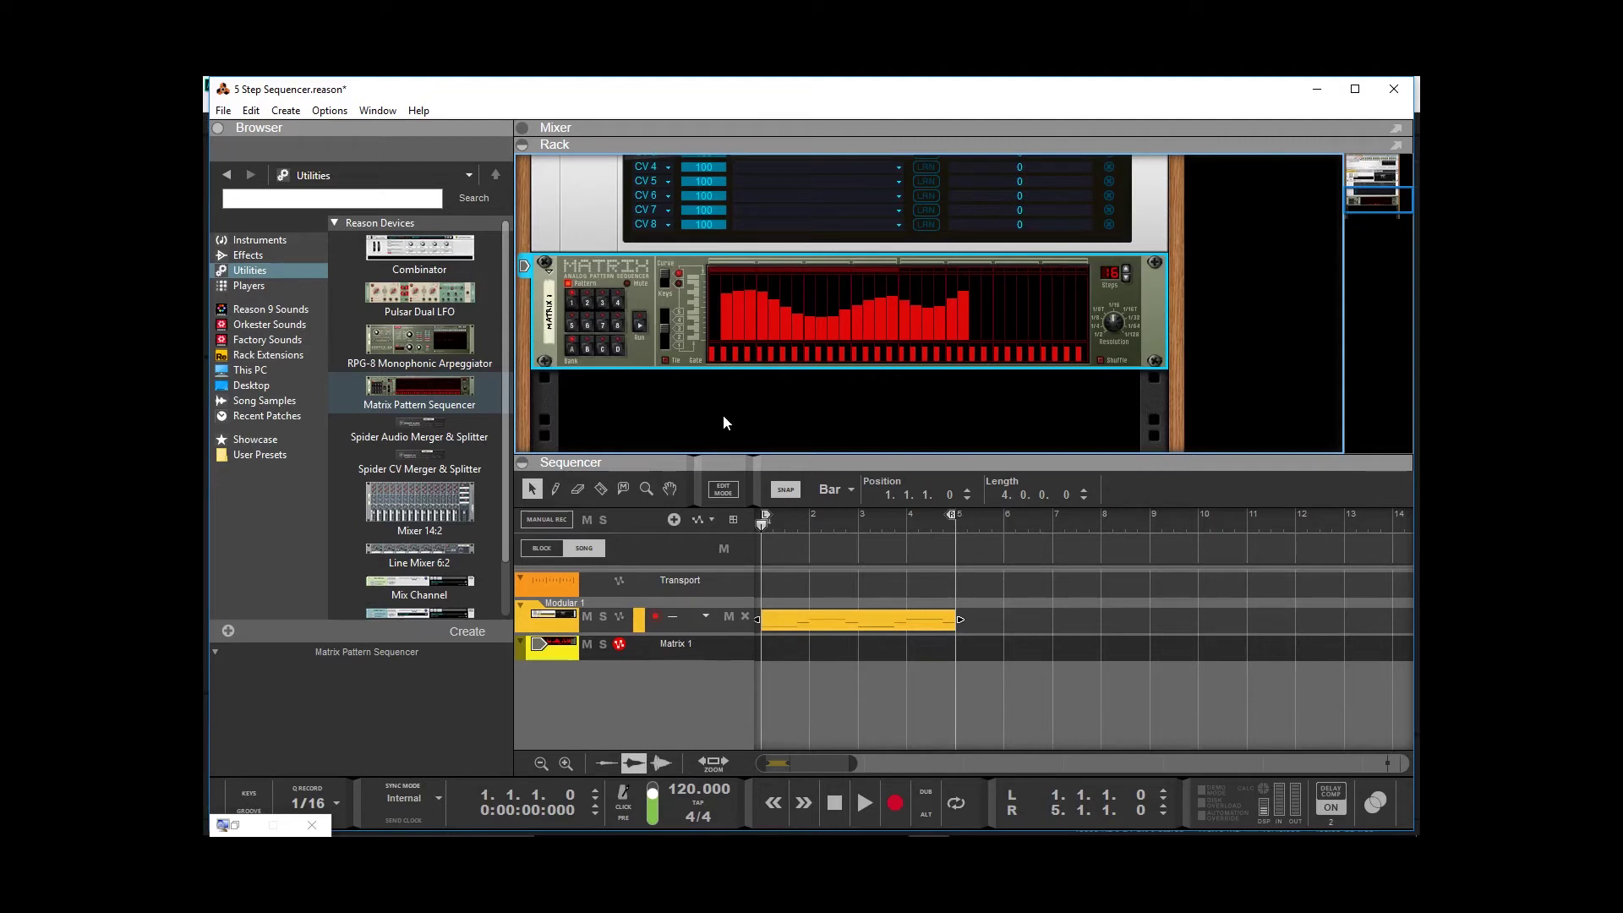
{"action": "key", "text": "space"}
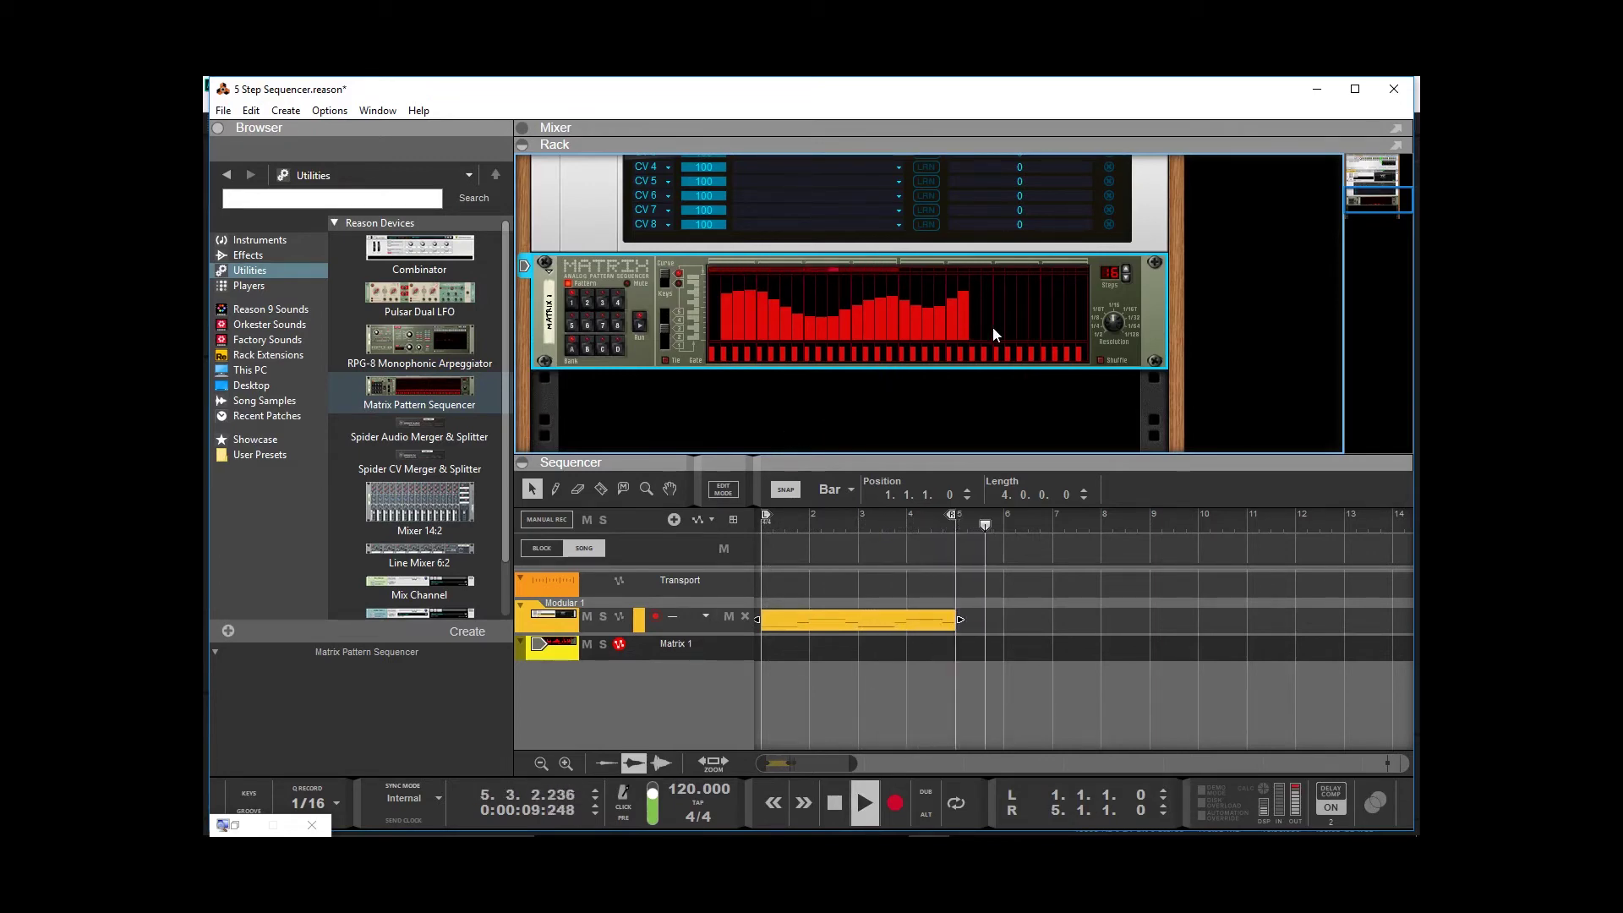
{"action": "key", "text": "space"}
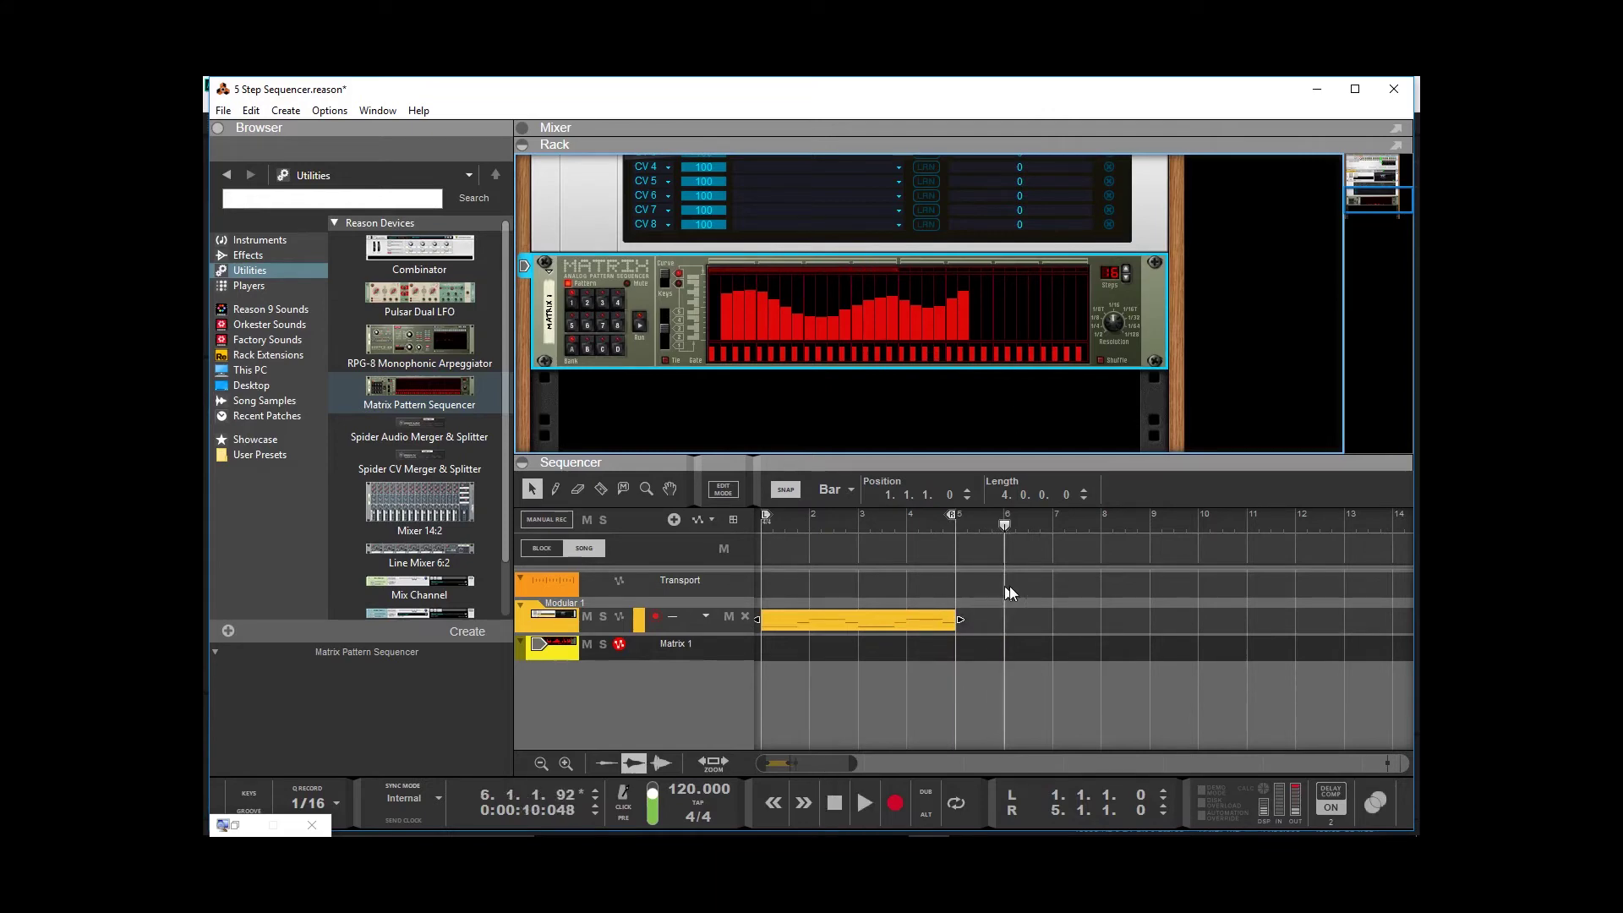
{"action": "key", "text": "KP_0"}
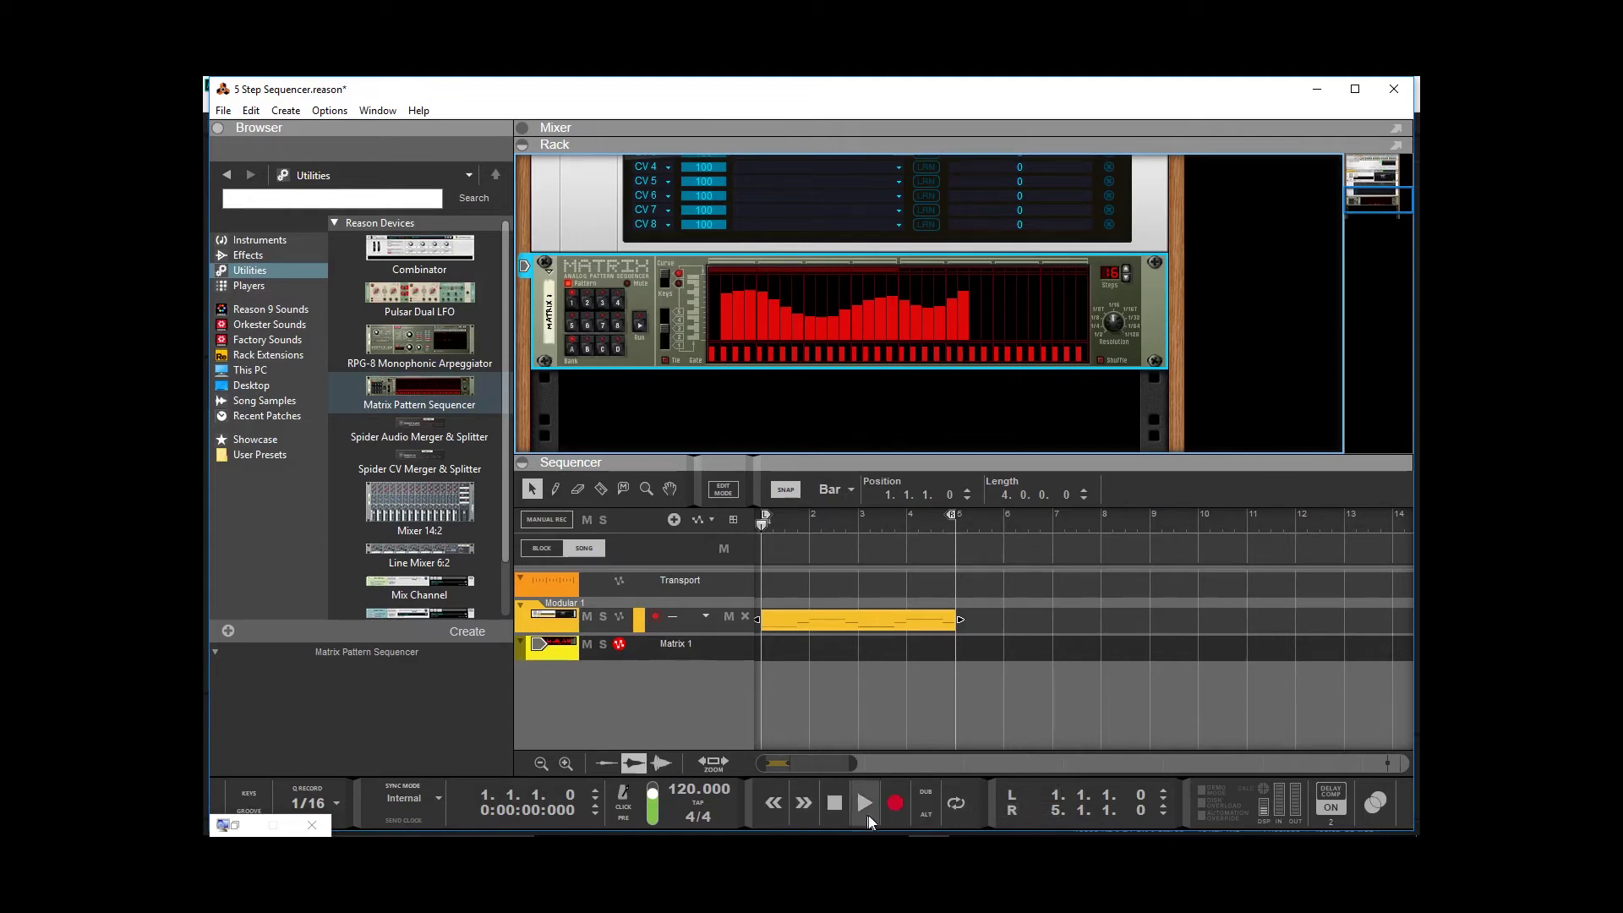
{"action": "left_click", "coordinate": [953, 806]}
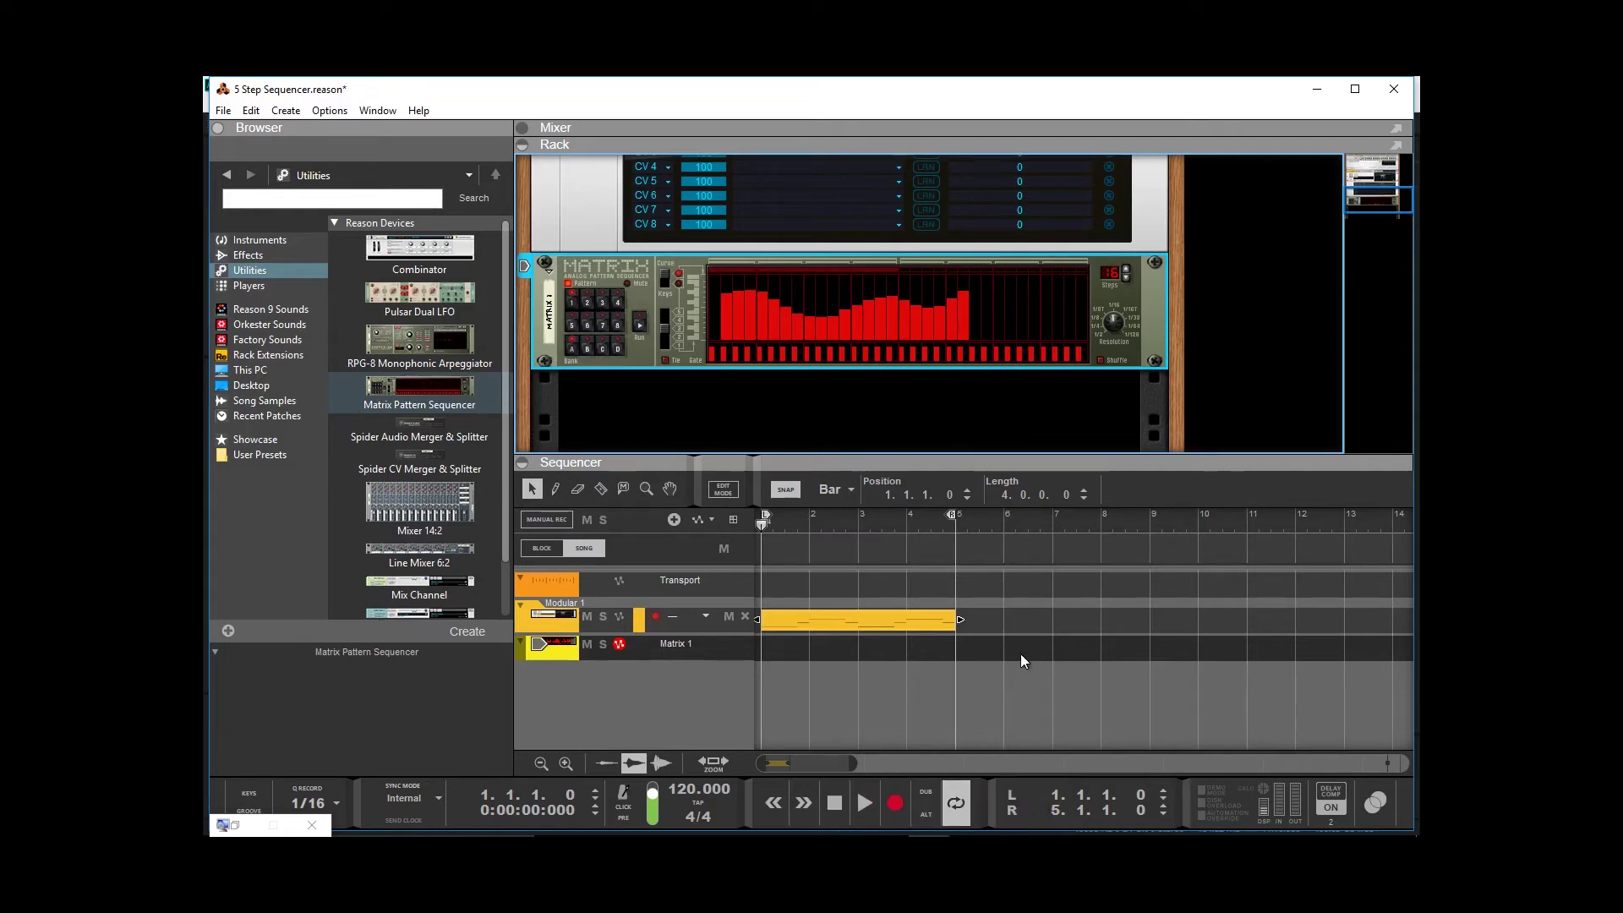
{"action": "key", "text": "space"}
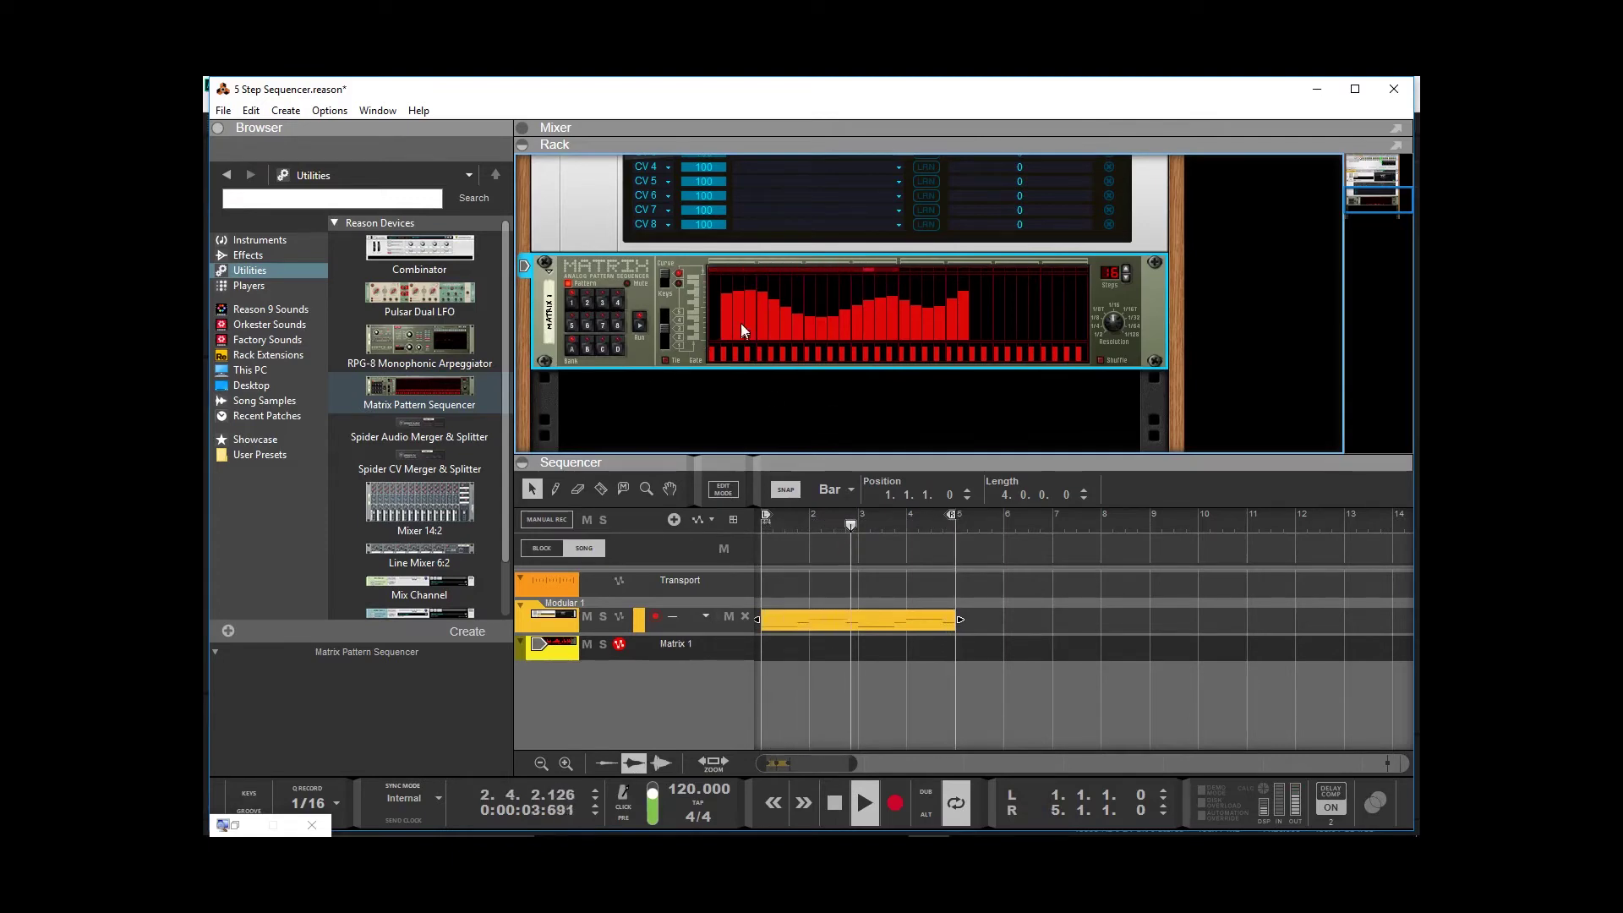
Redraw the Matrix 1 curve as a steadily rising ramp across most steps.
{"action": "left_click_drag", "start_coordinate": [728, 332], "coordinate": [974, 272]}
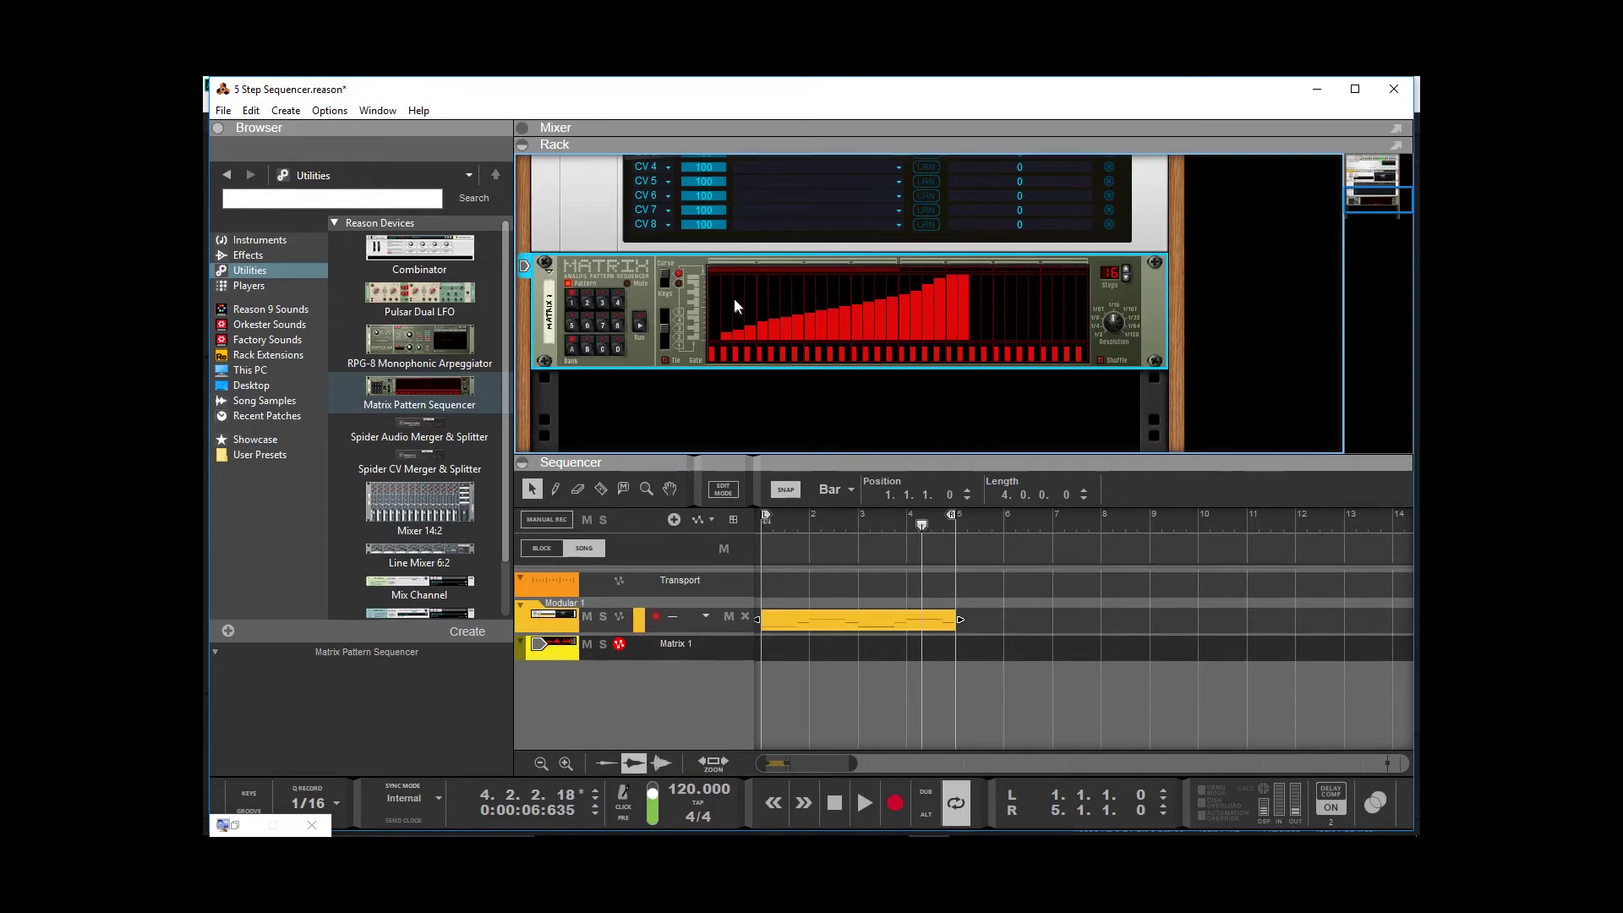
{"action": "scroll", "coordinate": [734, 298], "scroll_direction": "up", "scroll_amount": 3}
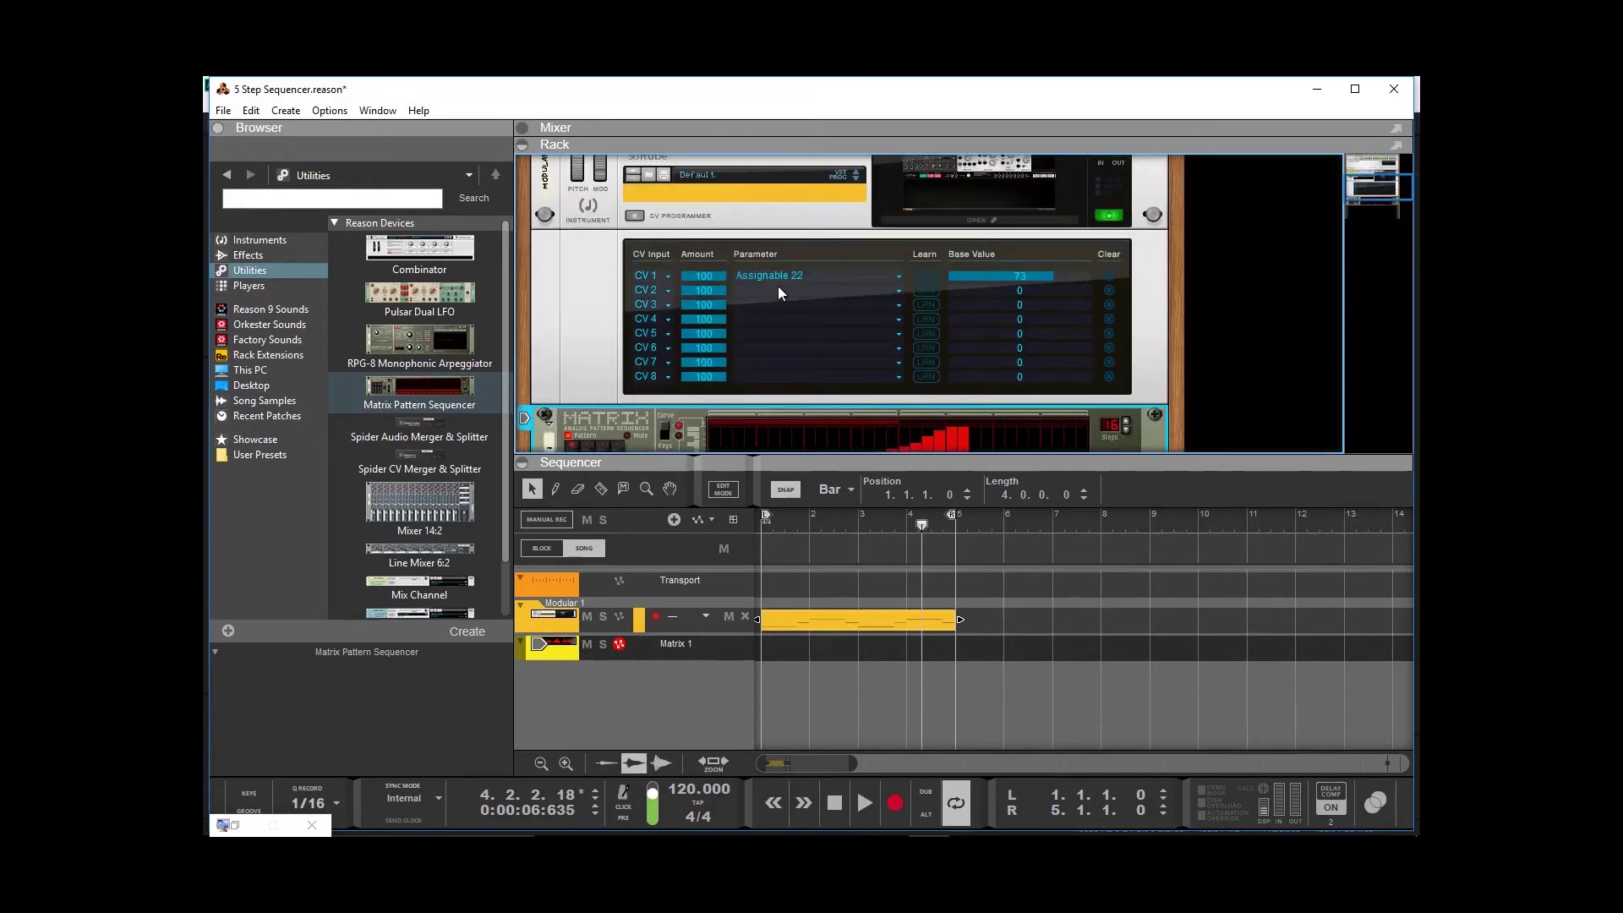
{"action": "left_click", "coordinate": [807, 271]}
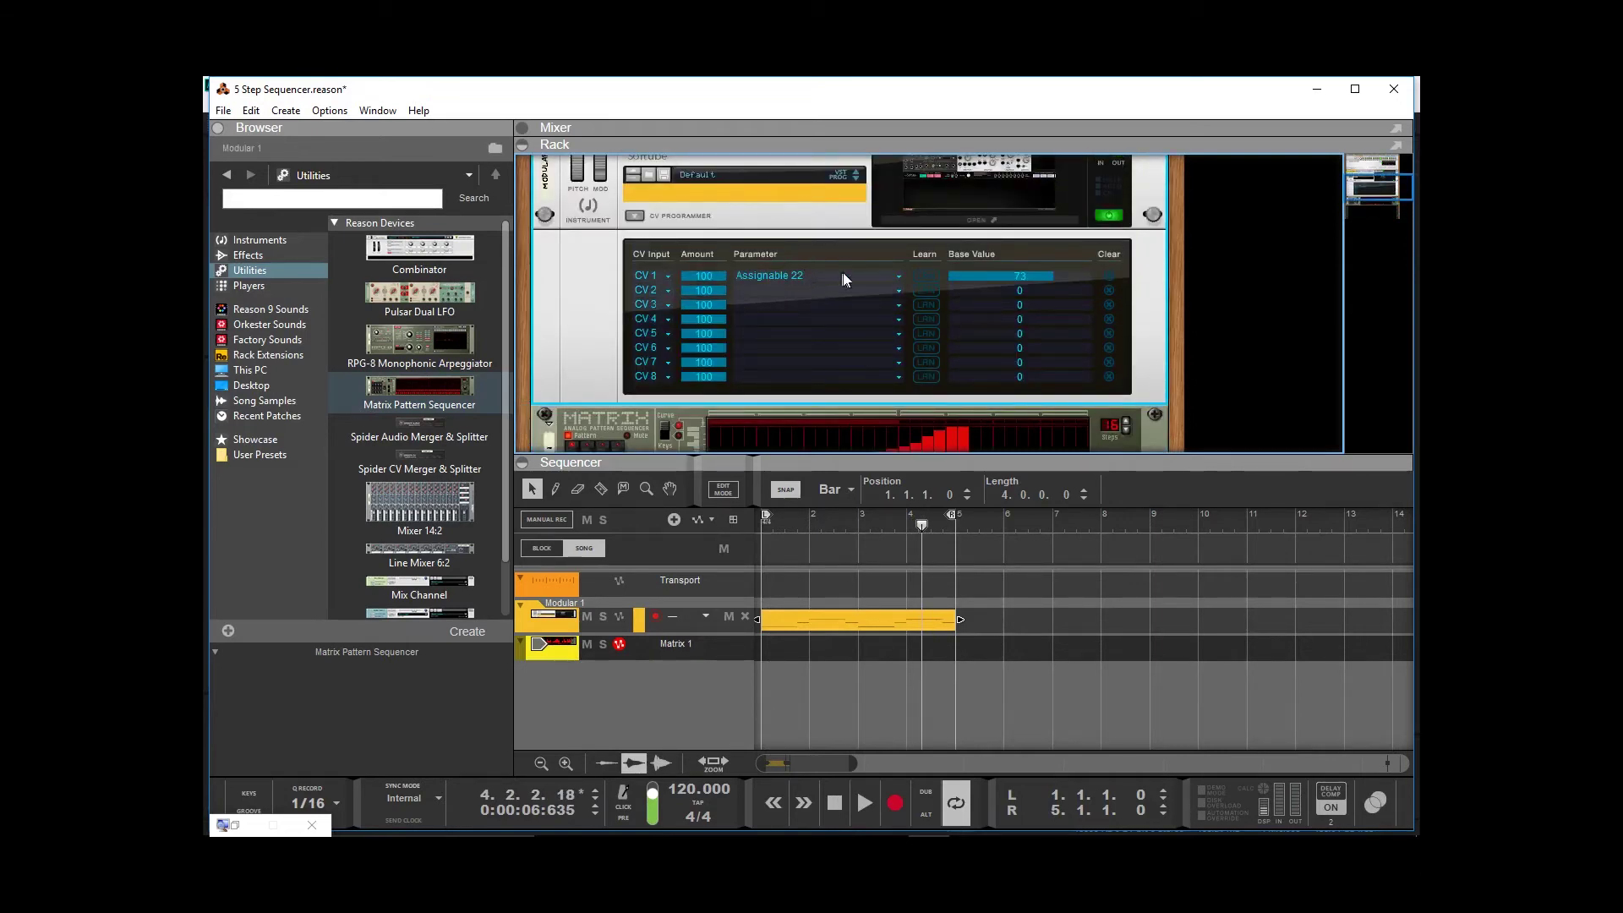
Set CV 1's Parameter to No Parameter and switch the Matrix display from Curve to Keys.
{"action": "left_click", "coordinate": [896, 276]}
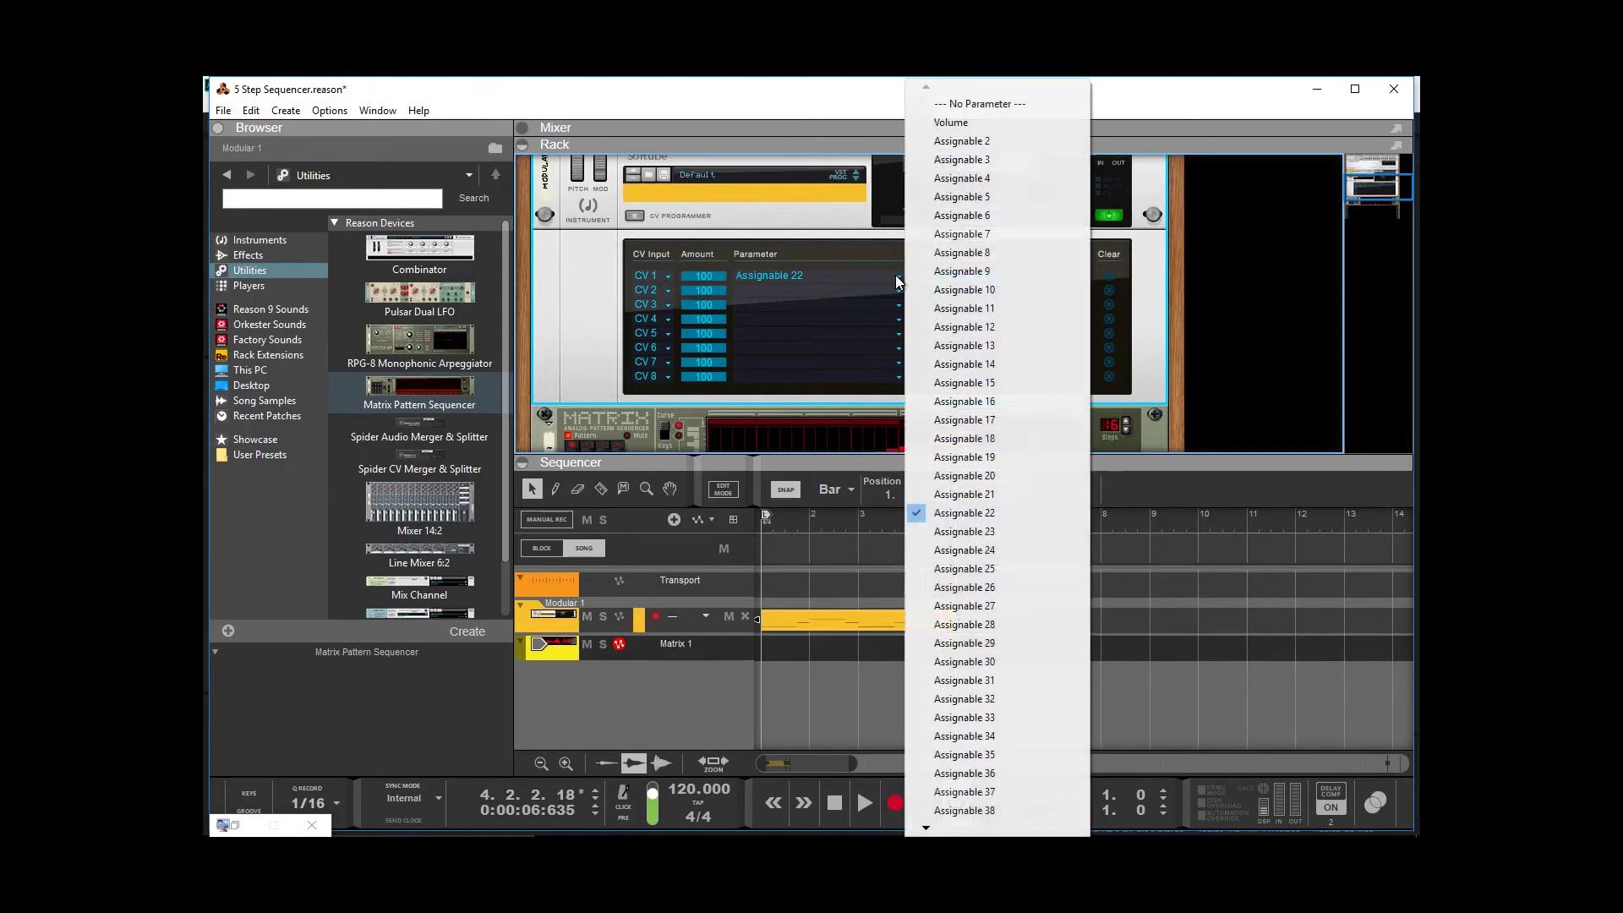
{"action": "left_click", "coordinate": [998, 104]}
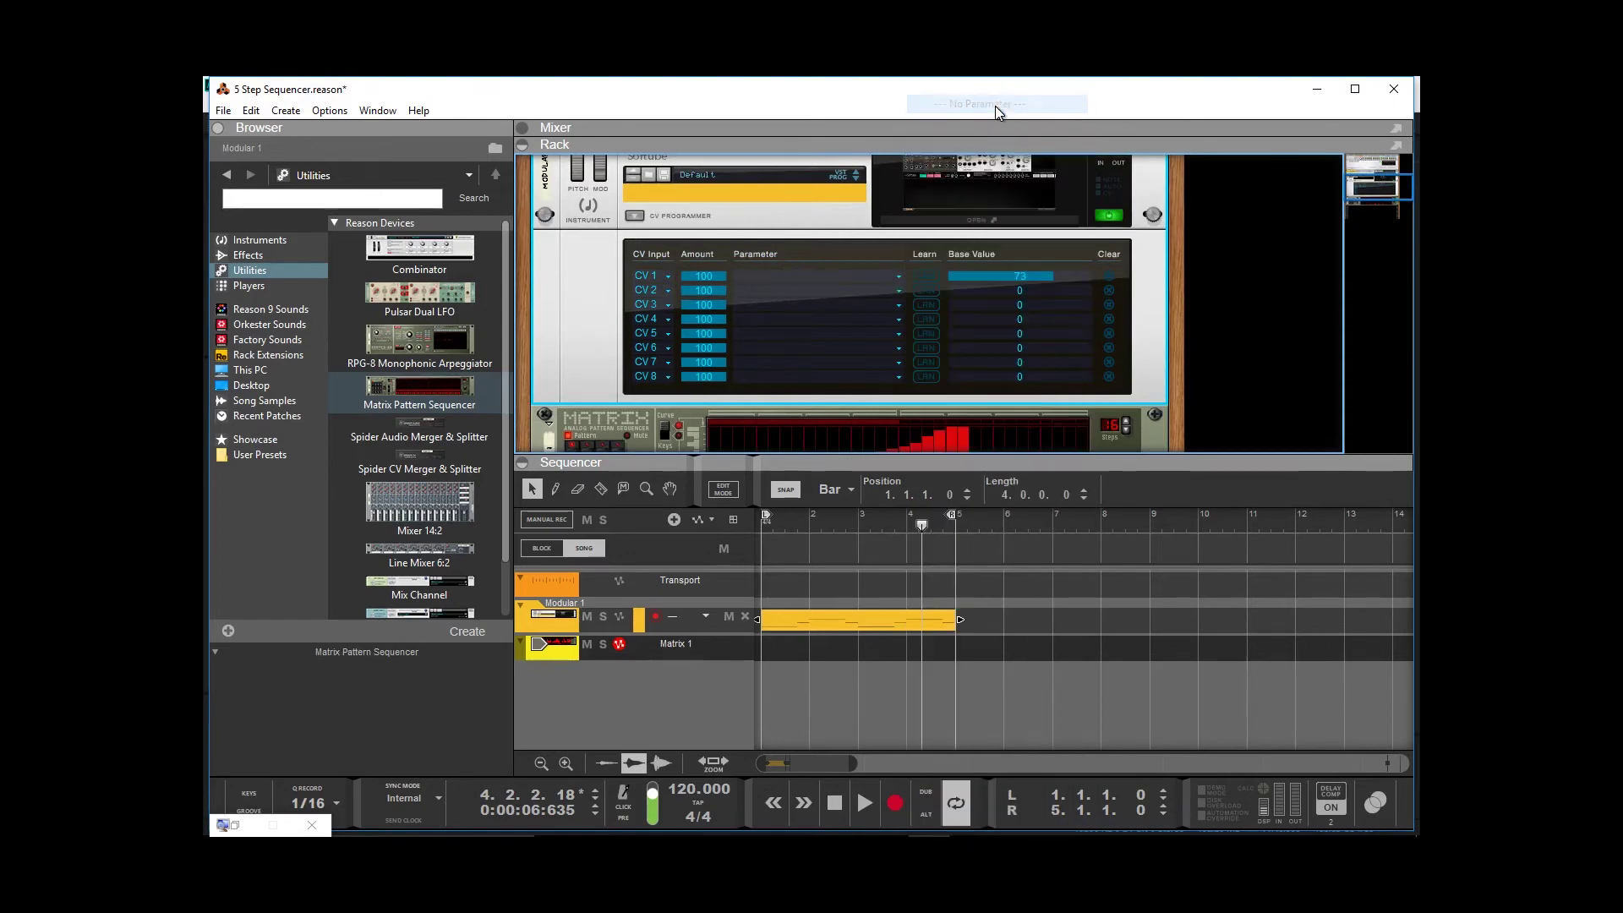
{"action": "key", "text": "Tab"}
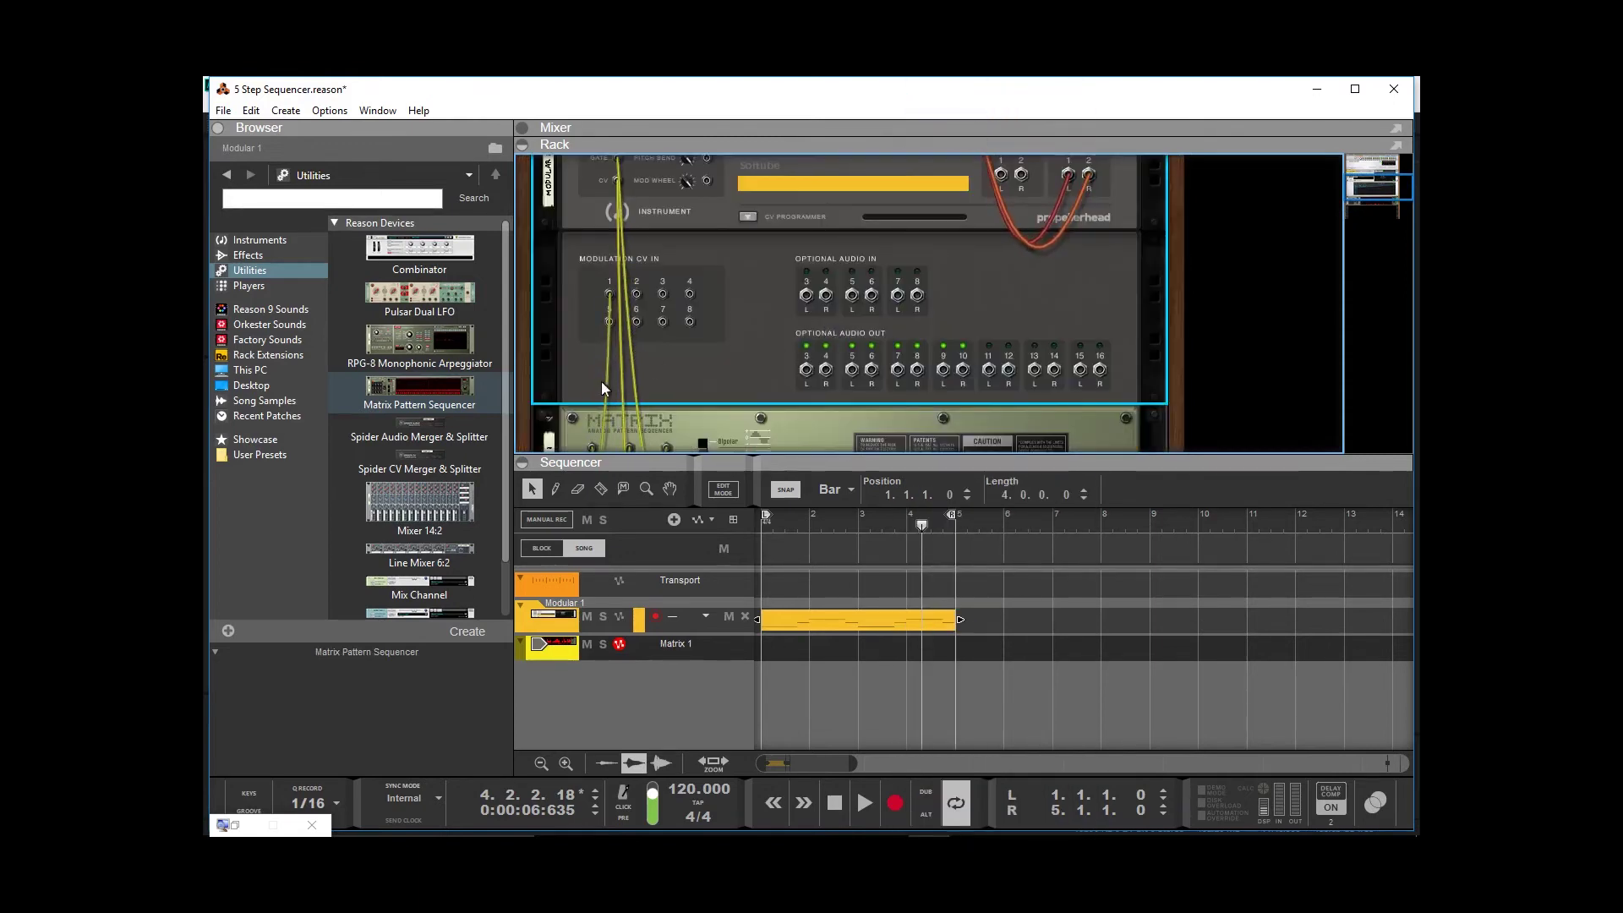
{"action": "scroll", "coordinate": [580, 374], "scroll_direction": "down", "scroll_amount": 3}
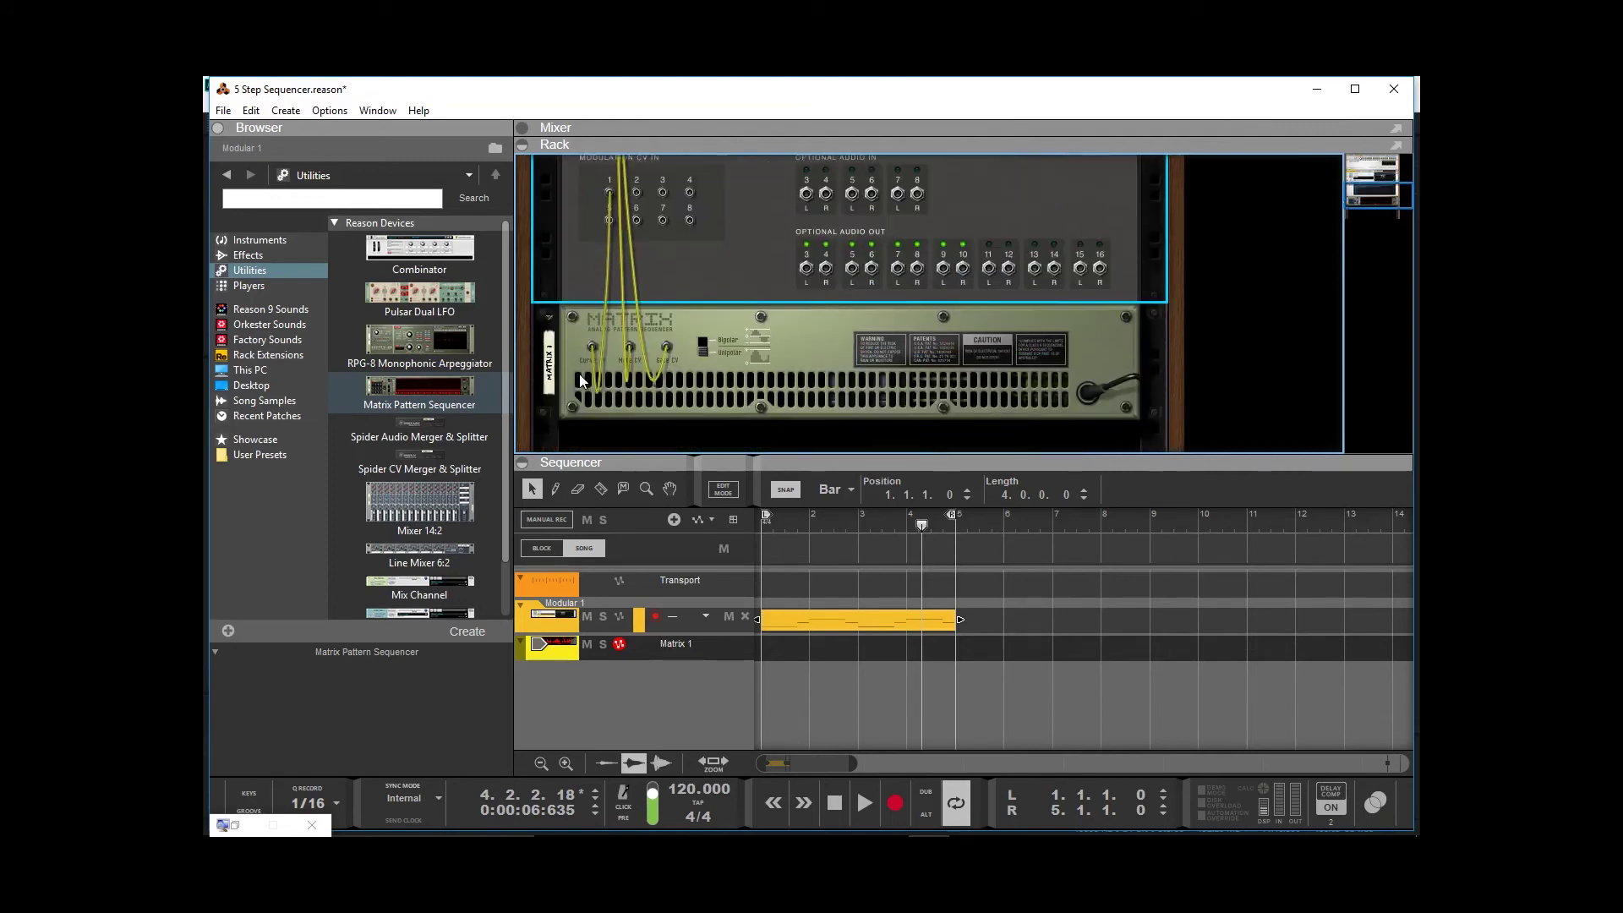
{"action": "left_click", "coordinate": [590, 297]}
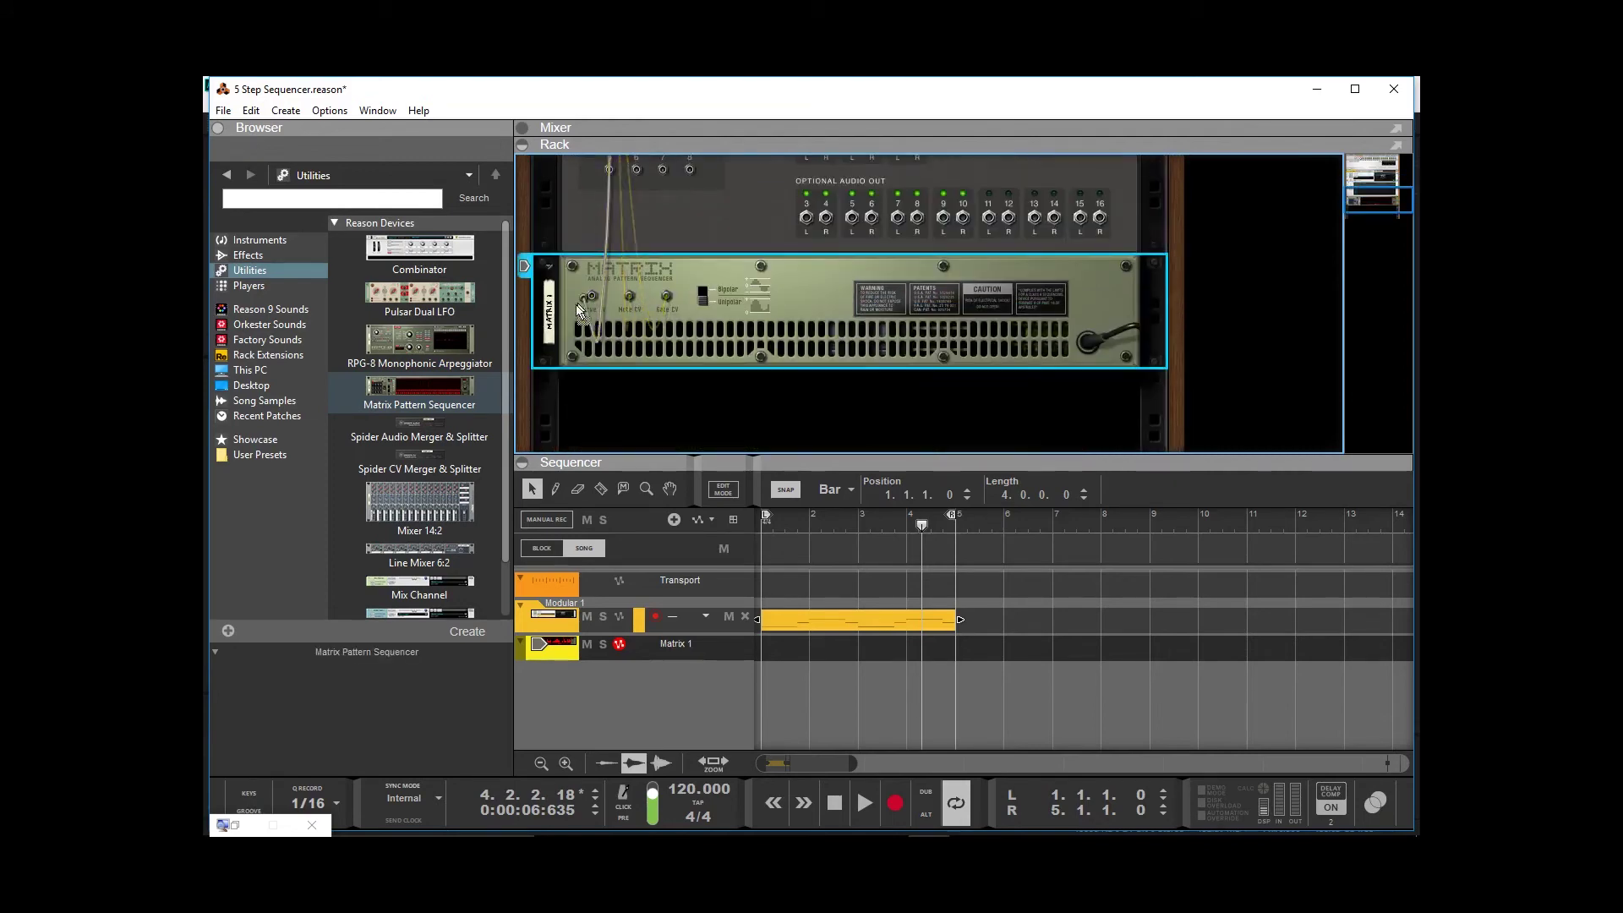
{"action": "key", "text": "Tab"}
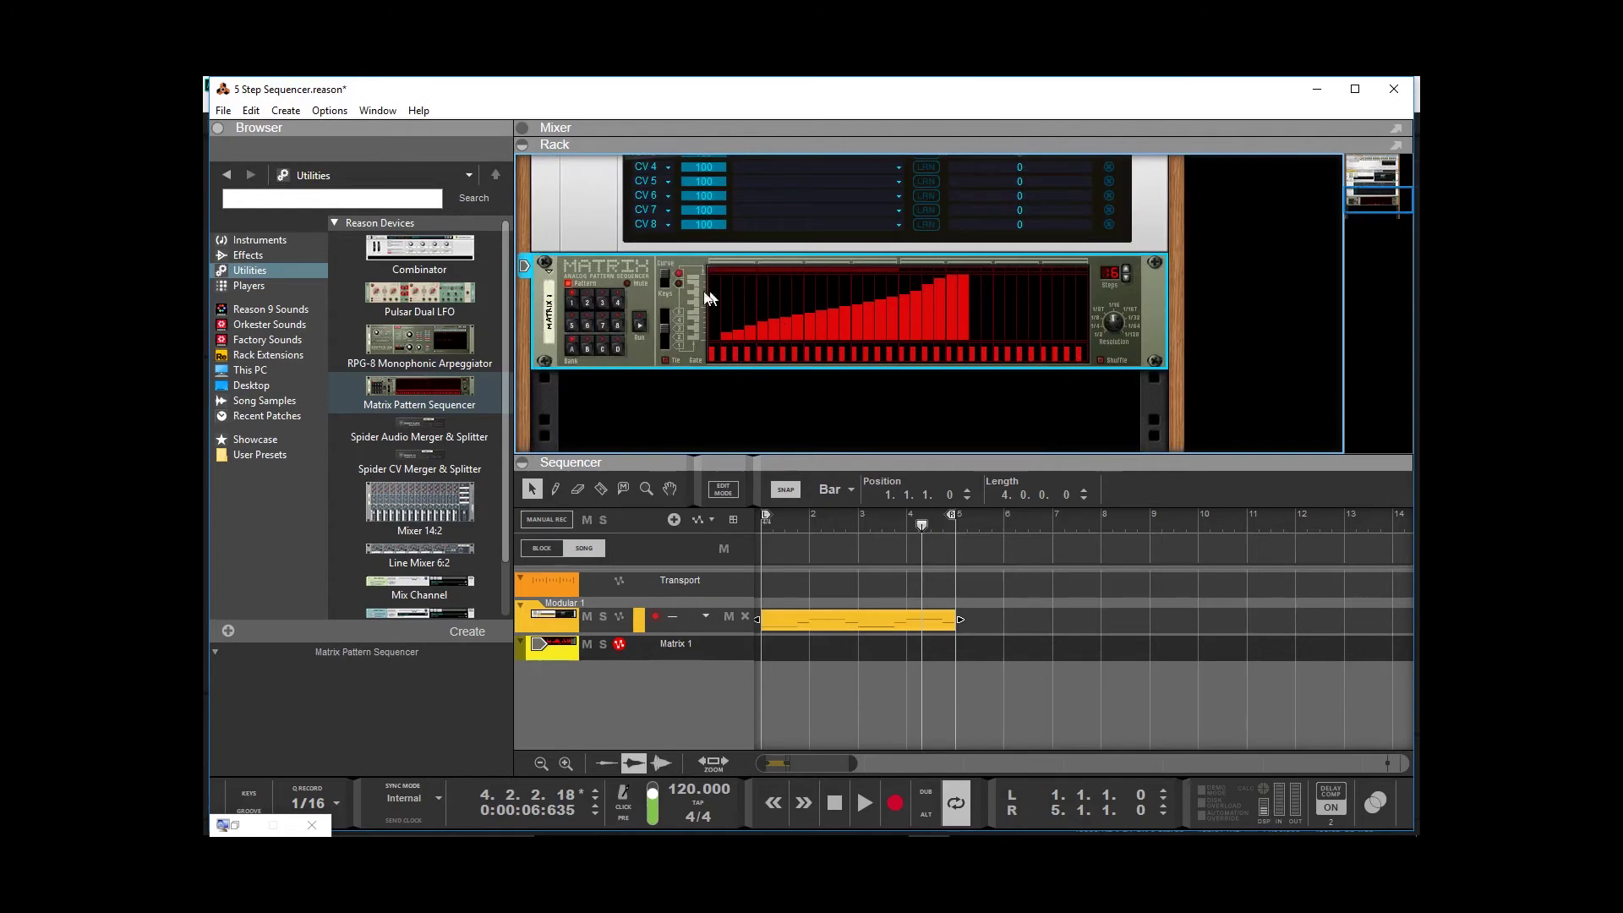
{"action": "left_click", "coordinate": [662, 284]}
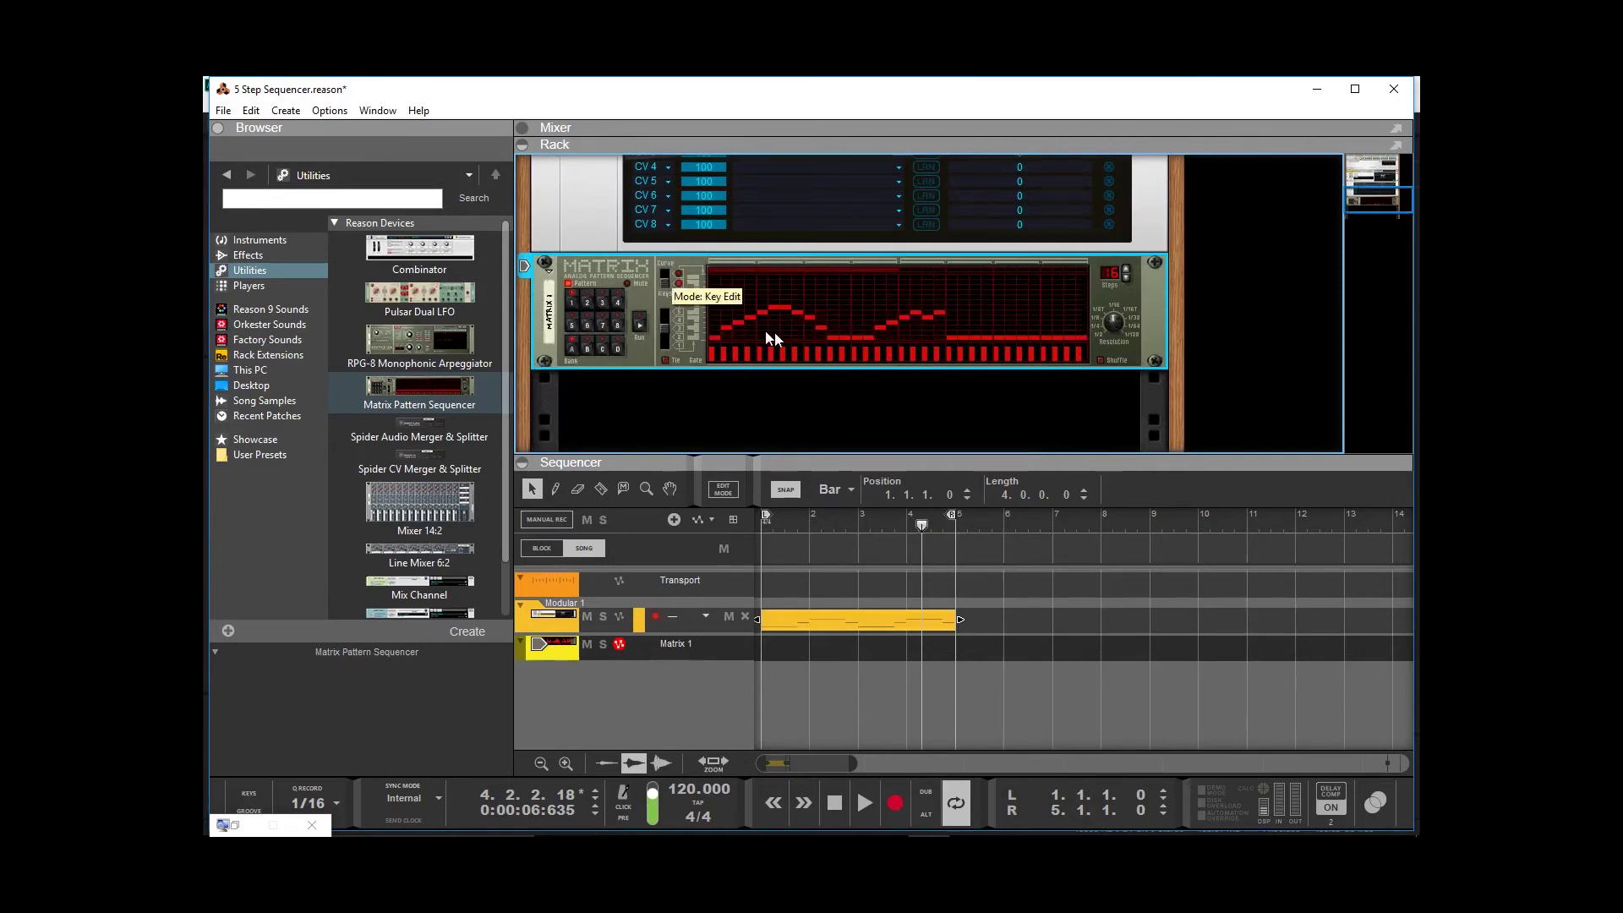
Collapse the CV Programmer and reopen the Modular 1 editor.
{"action": "scroll", "coordinate": [797, 352], "scroll_direction": "up", "scroll_amount": 2}
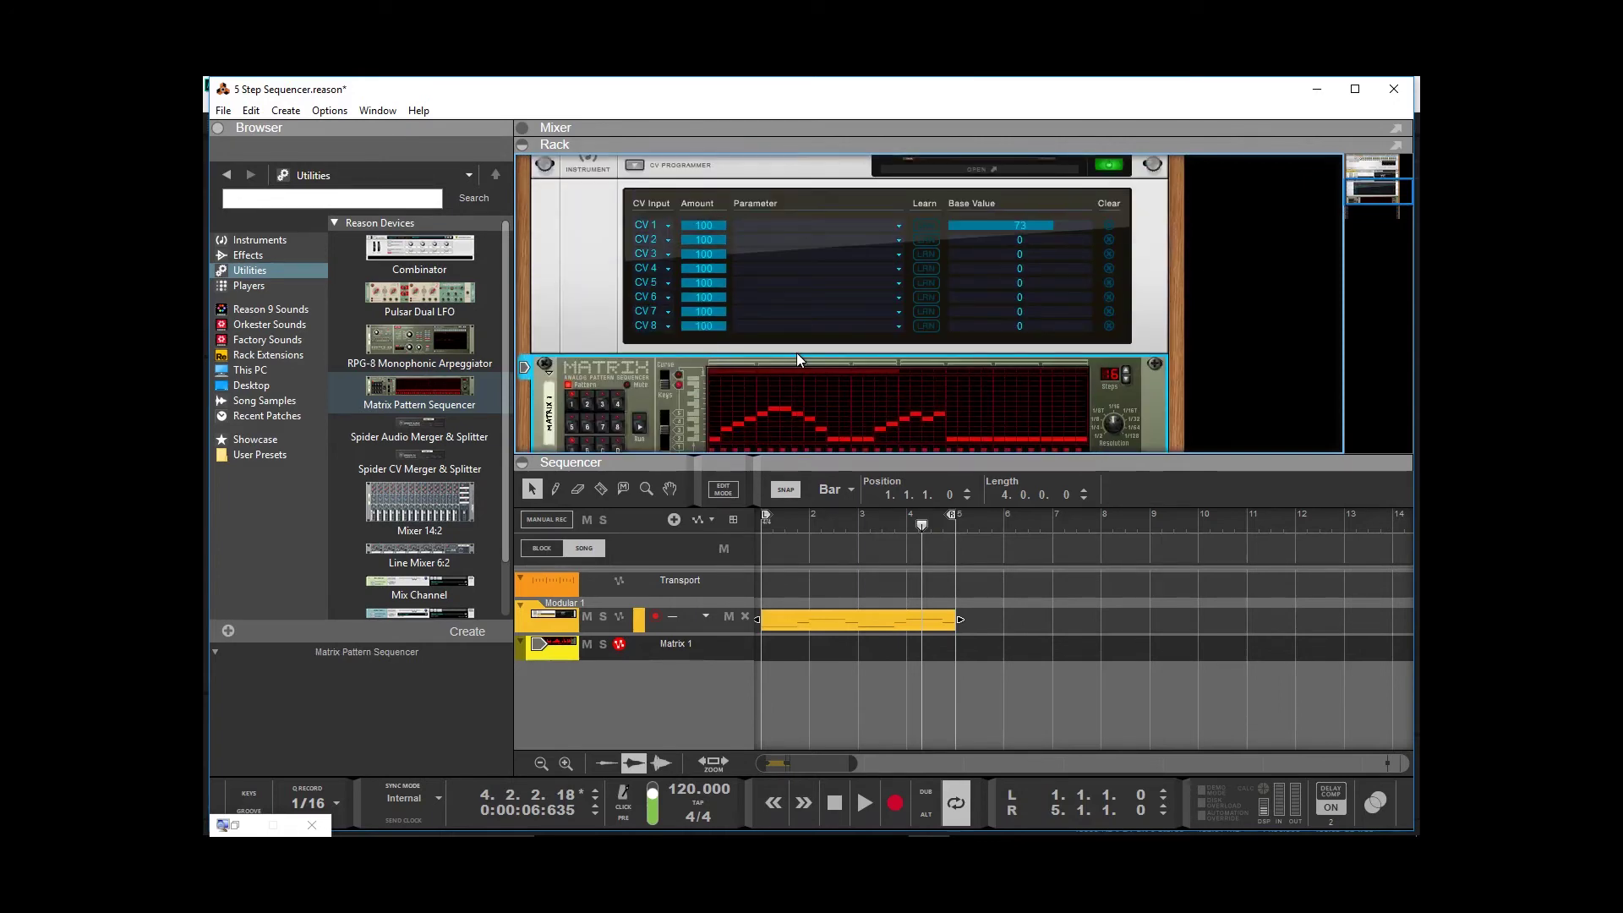
{"action": "scroll", "coordinate": [990, 341], "scroll_direction": "up", "scroll_amount": 2}
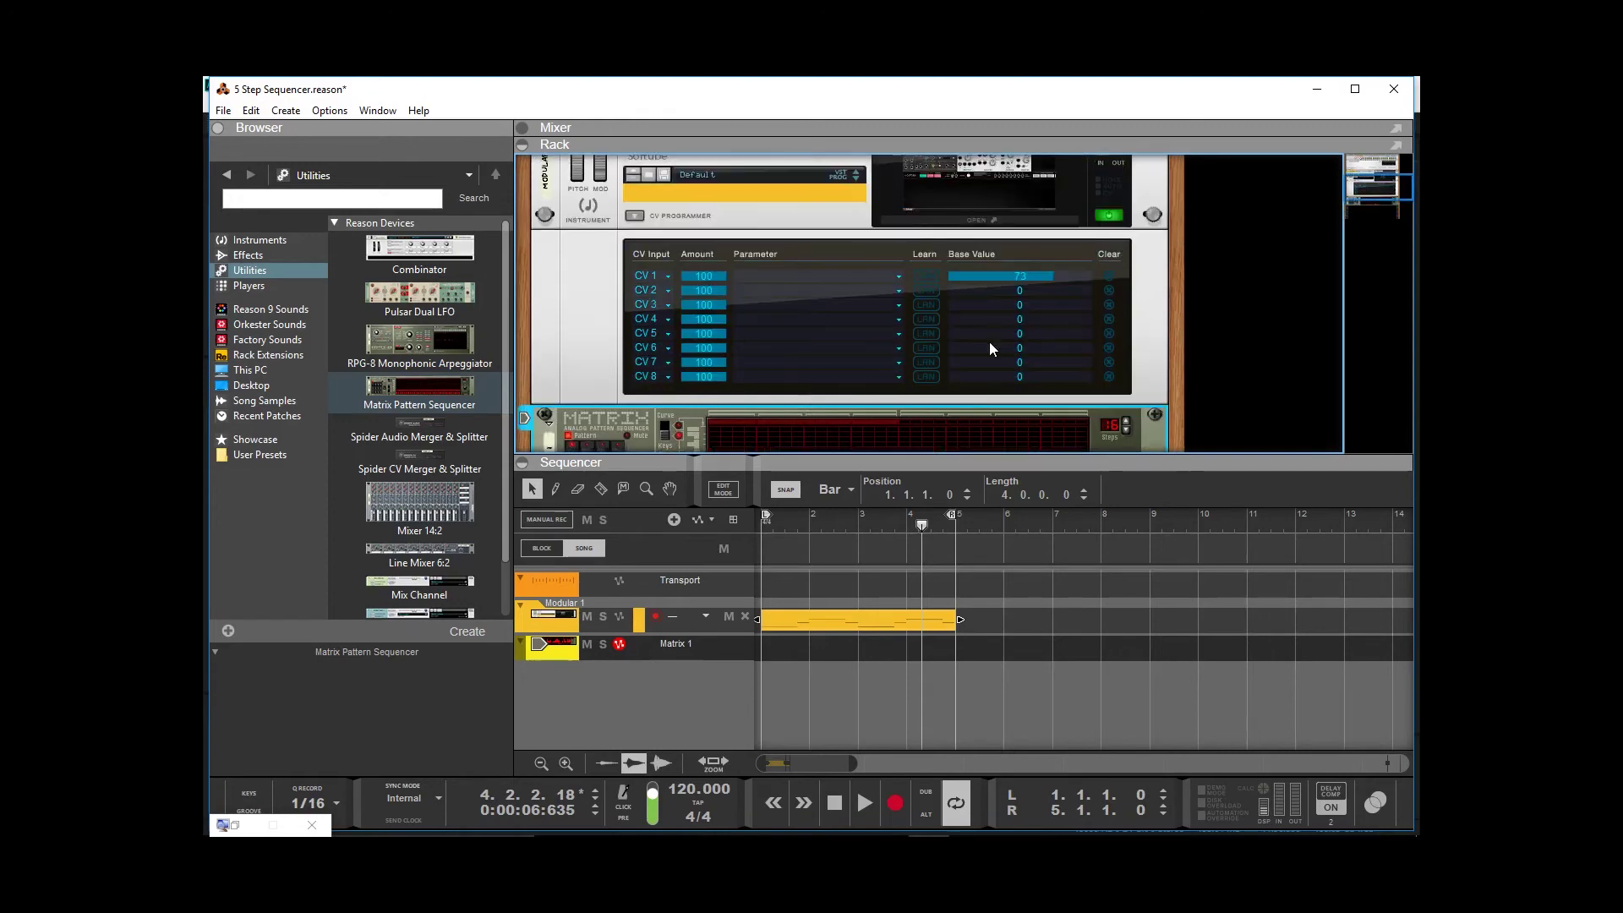
{"action": "left_click", "coordinate": [634, 267]}
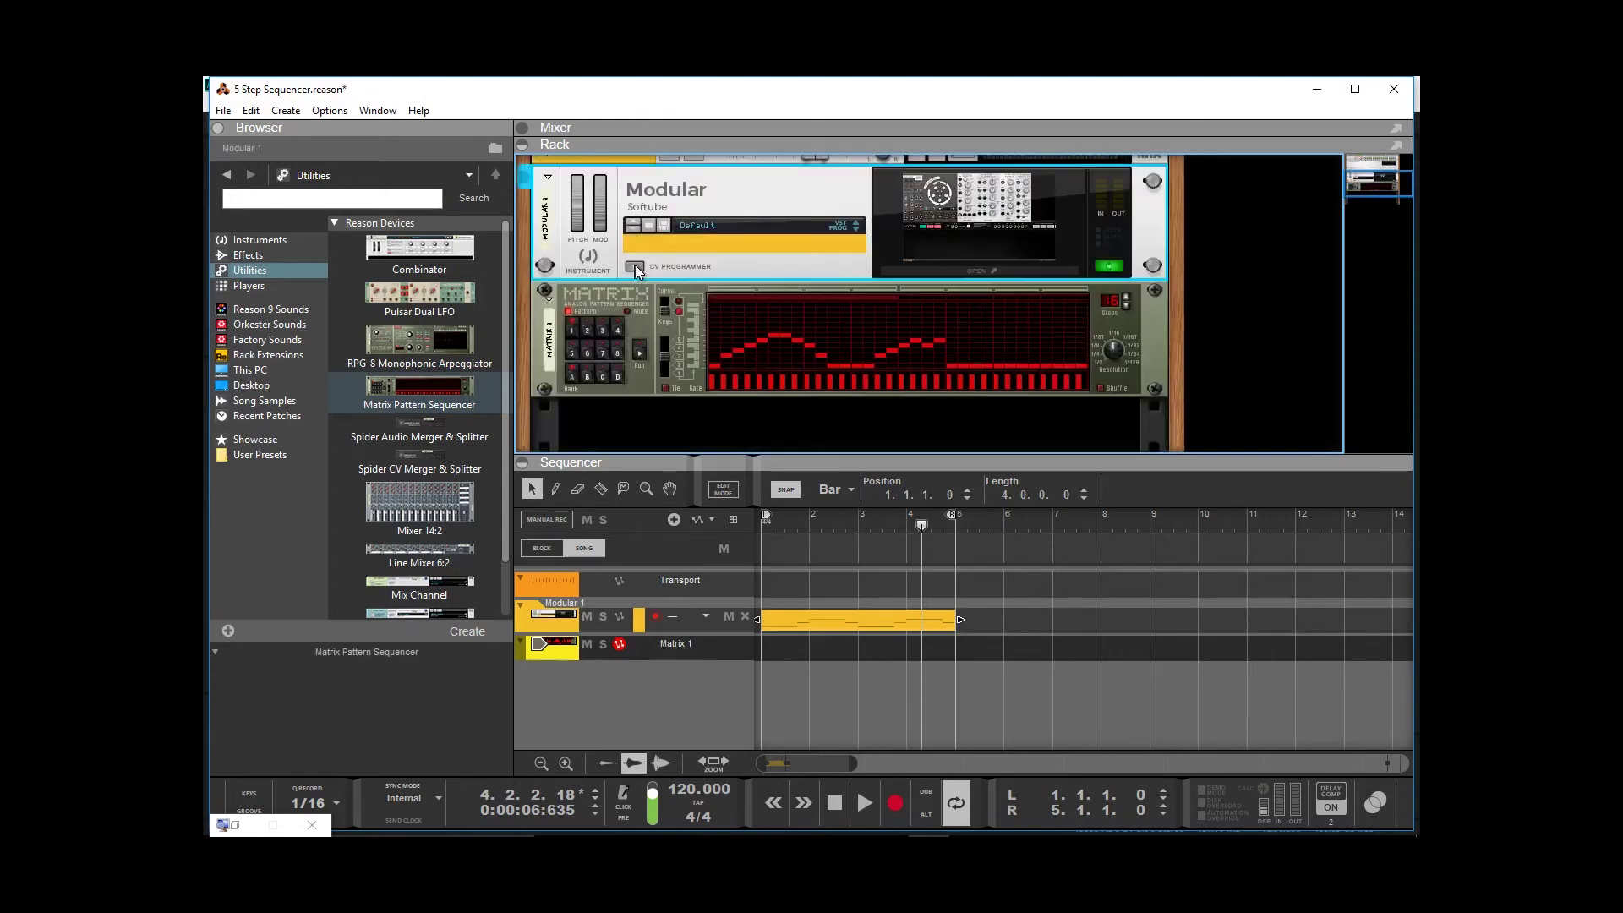
{"action": "left_click", "coordinate": [1024, 210]}
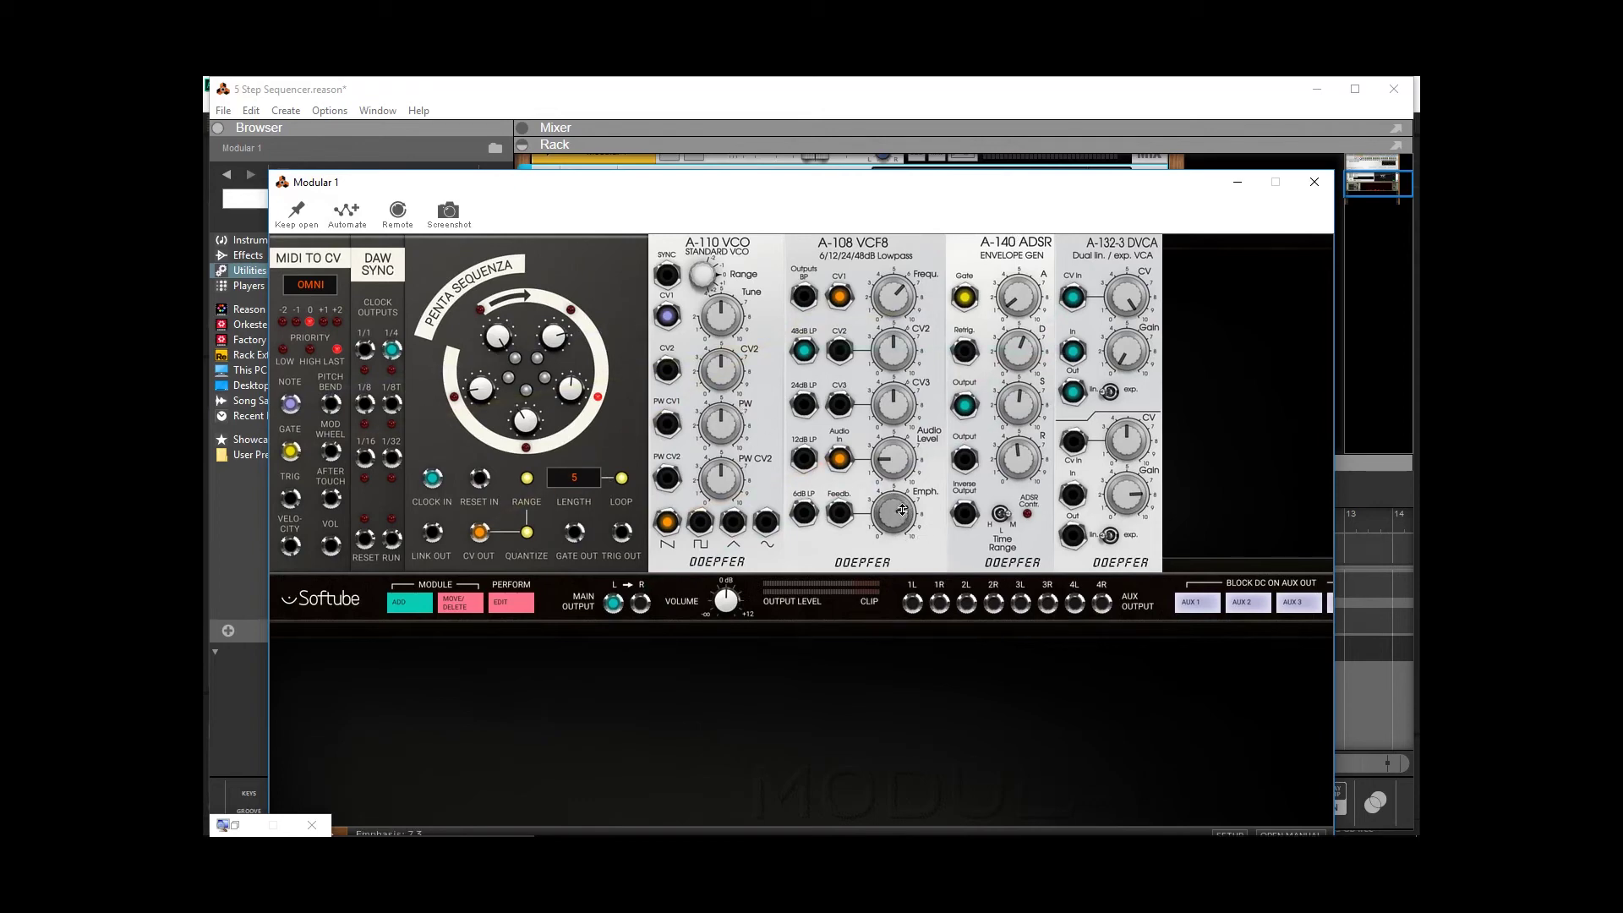
Add an Assignable 22 automation lane for the A-108 VCF8 Emph knob, then close Modular 1.
{"action": "left_click", "coordinate": [345, 224]}
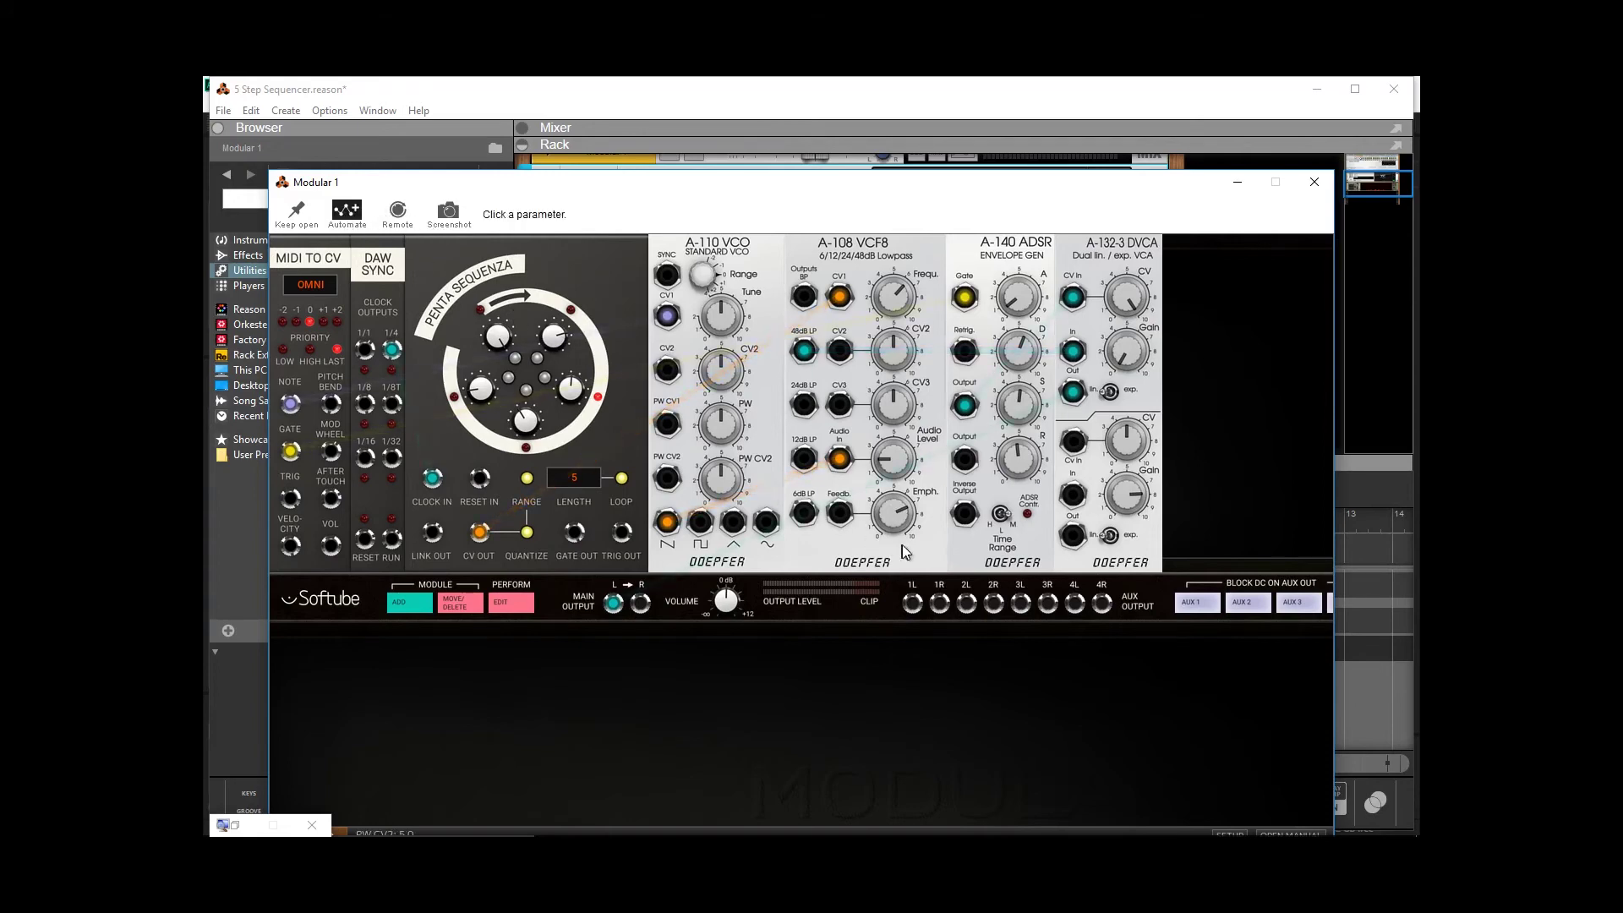
{"action": "left_click", "coordinate": [899, 510]}
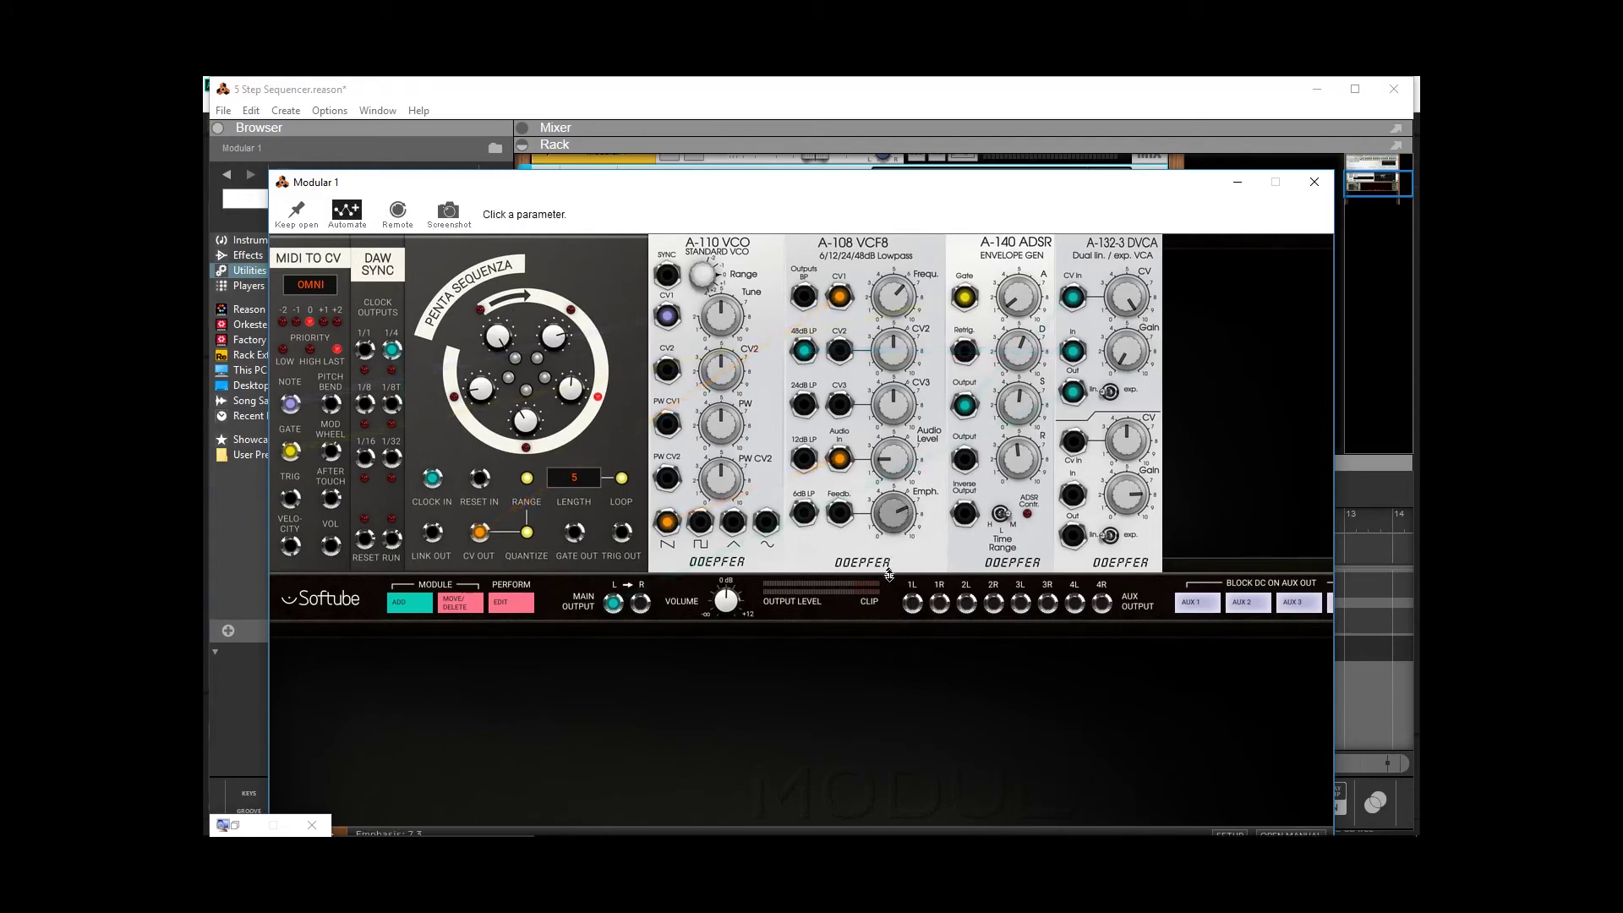
{"action": "left_click", "coordinate": [1321, 183]}
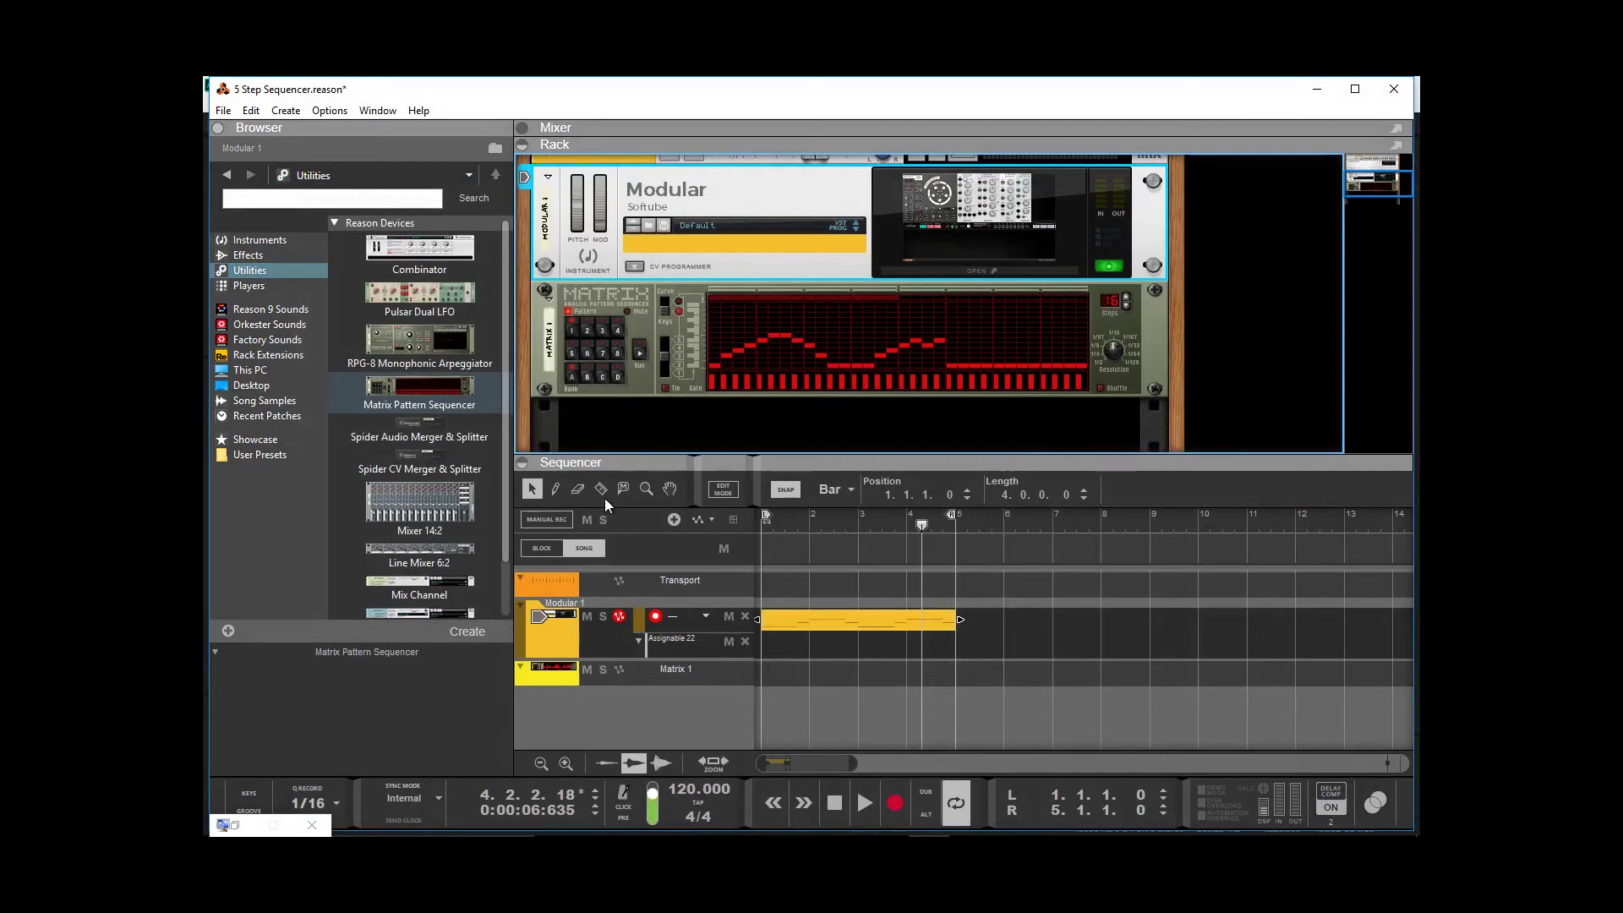
Create an automation clip in the Assignable 22 emphasis lane and stretch it to four bars.
{"action": "double_click", "coordinate": [783, 646]}
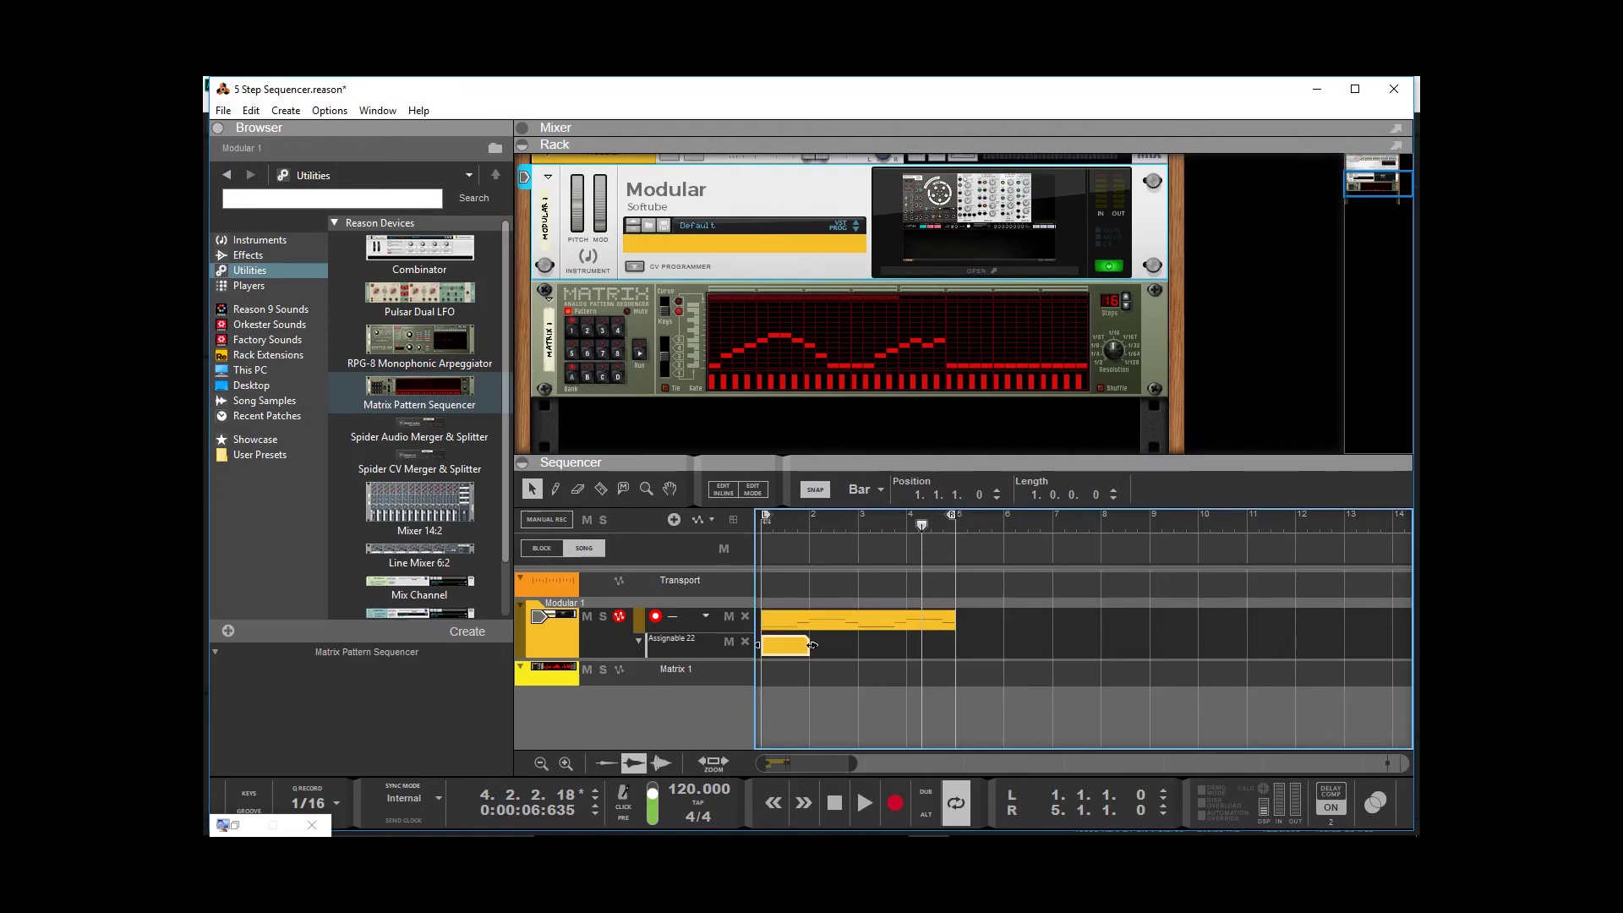
{"action": "left_click_drag", "start_coordinate": [810, 645], "coordinate": [921, 681]}
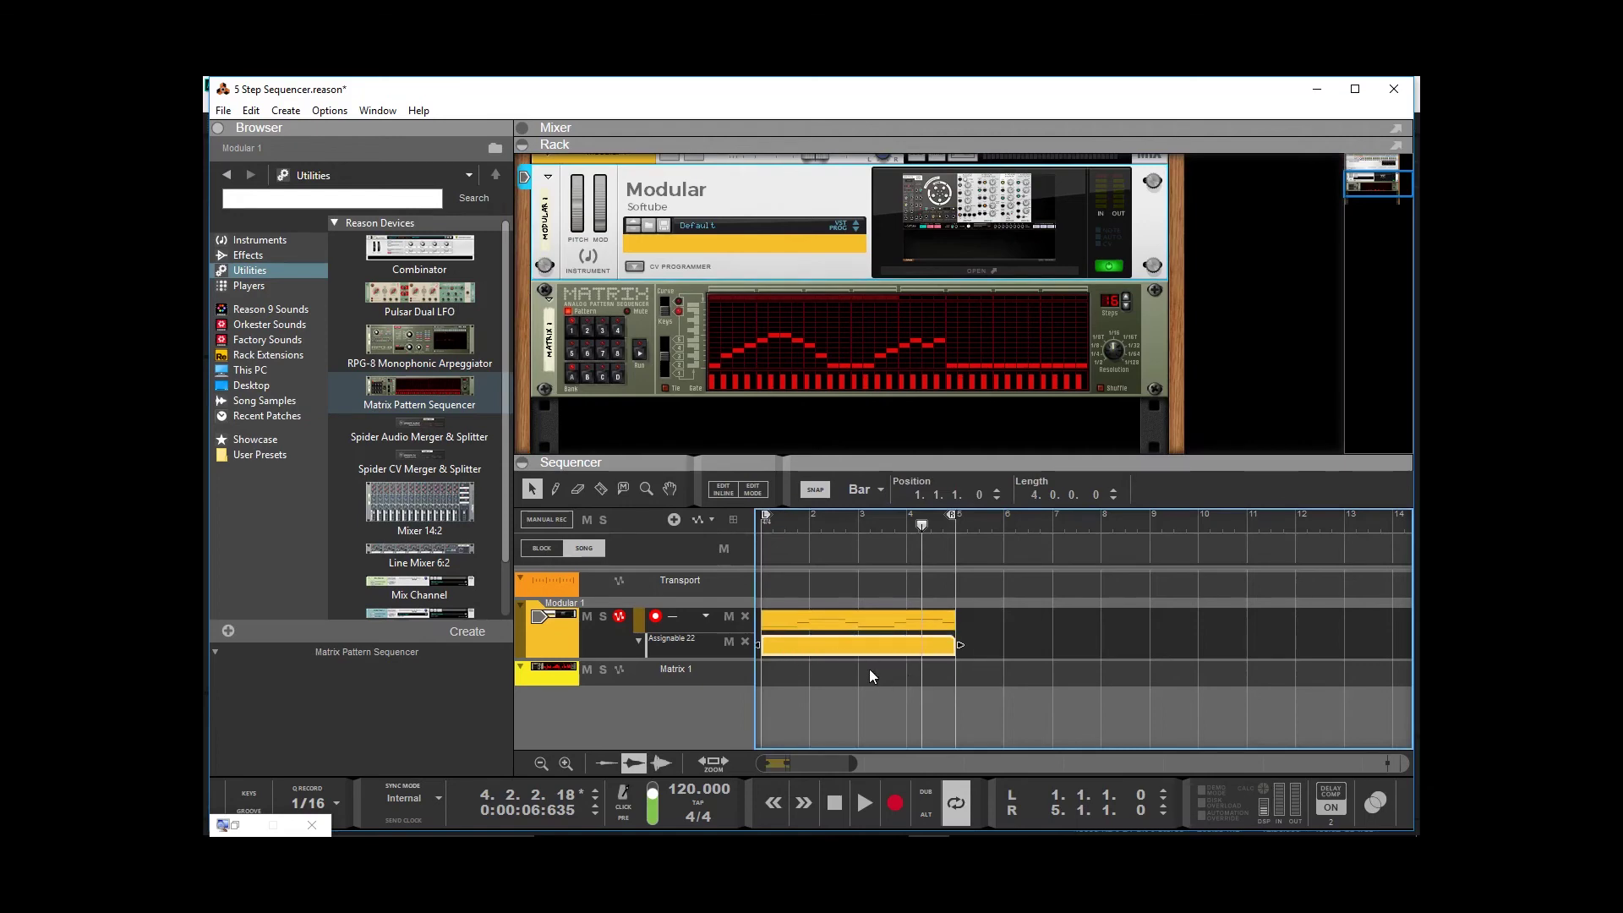
{"action": "double_click", "coordinate": [869, 642]}
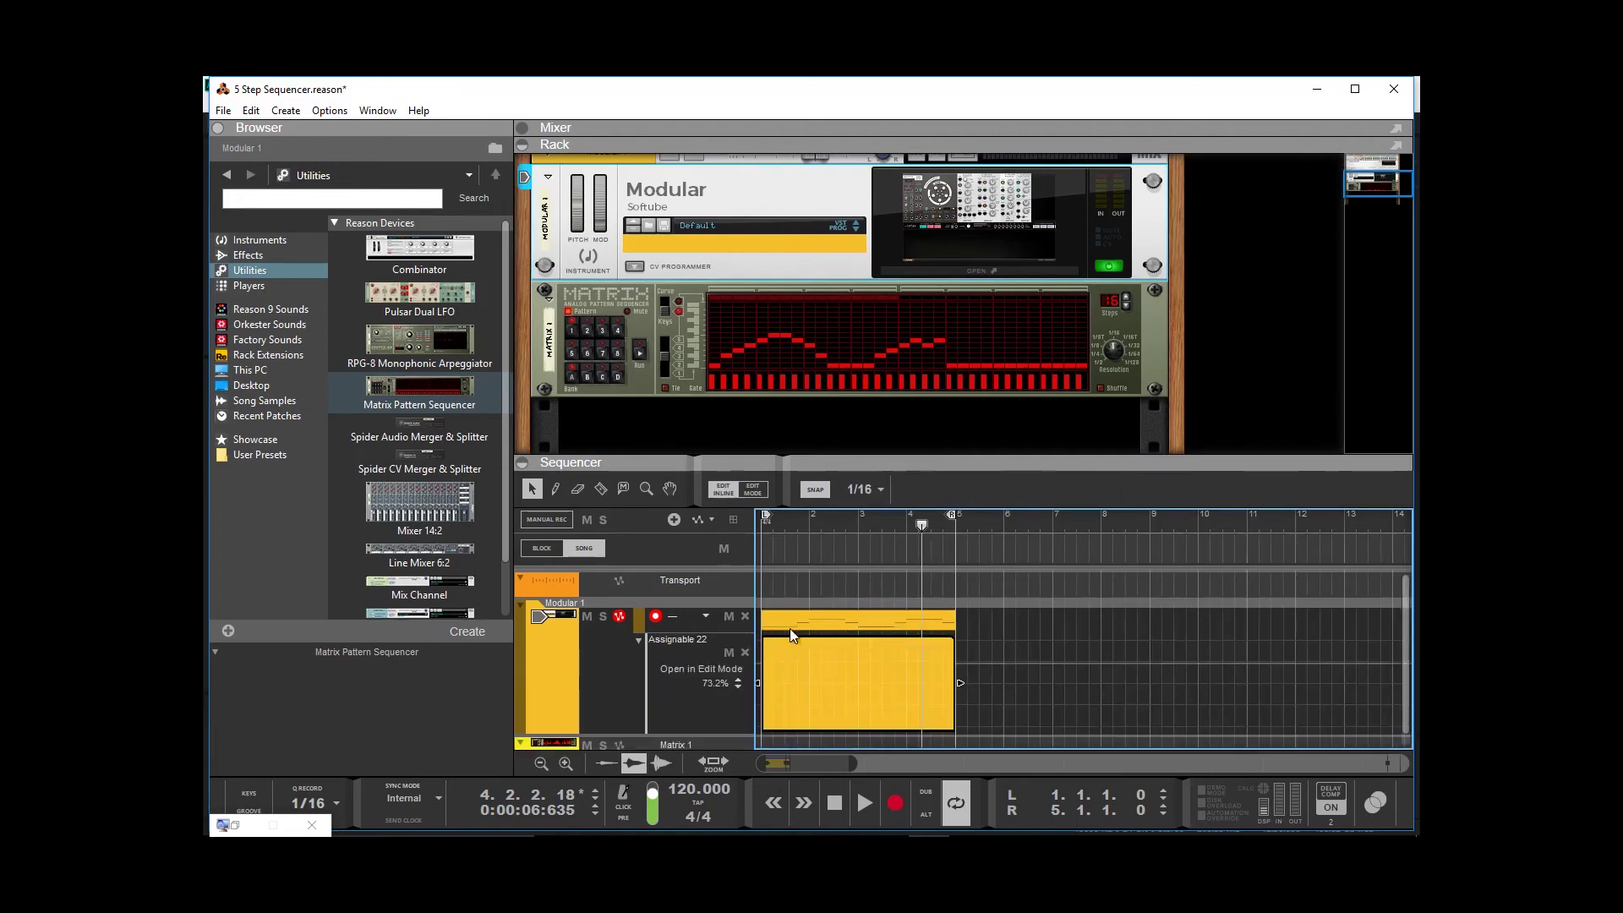
Pencil in emphasis points: 0% at the start, about 99% mid-clip, 0% at the end.
{"action": "left_click", "coordinate": [557, 487]}
{"action": "left_click", "coordinate": [768, 724]}
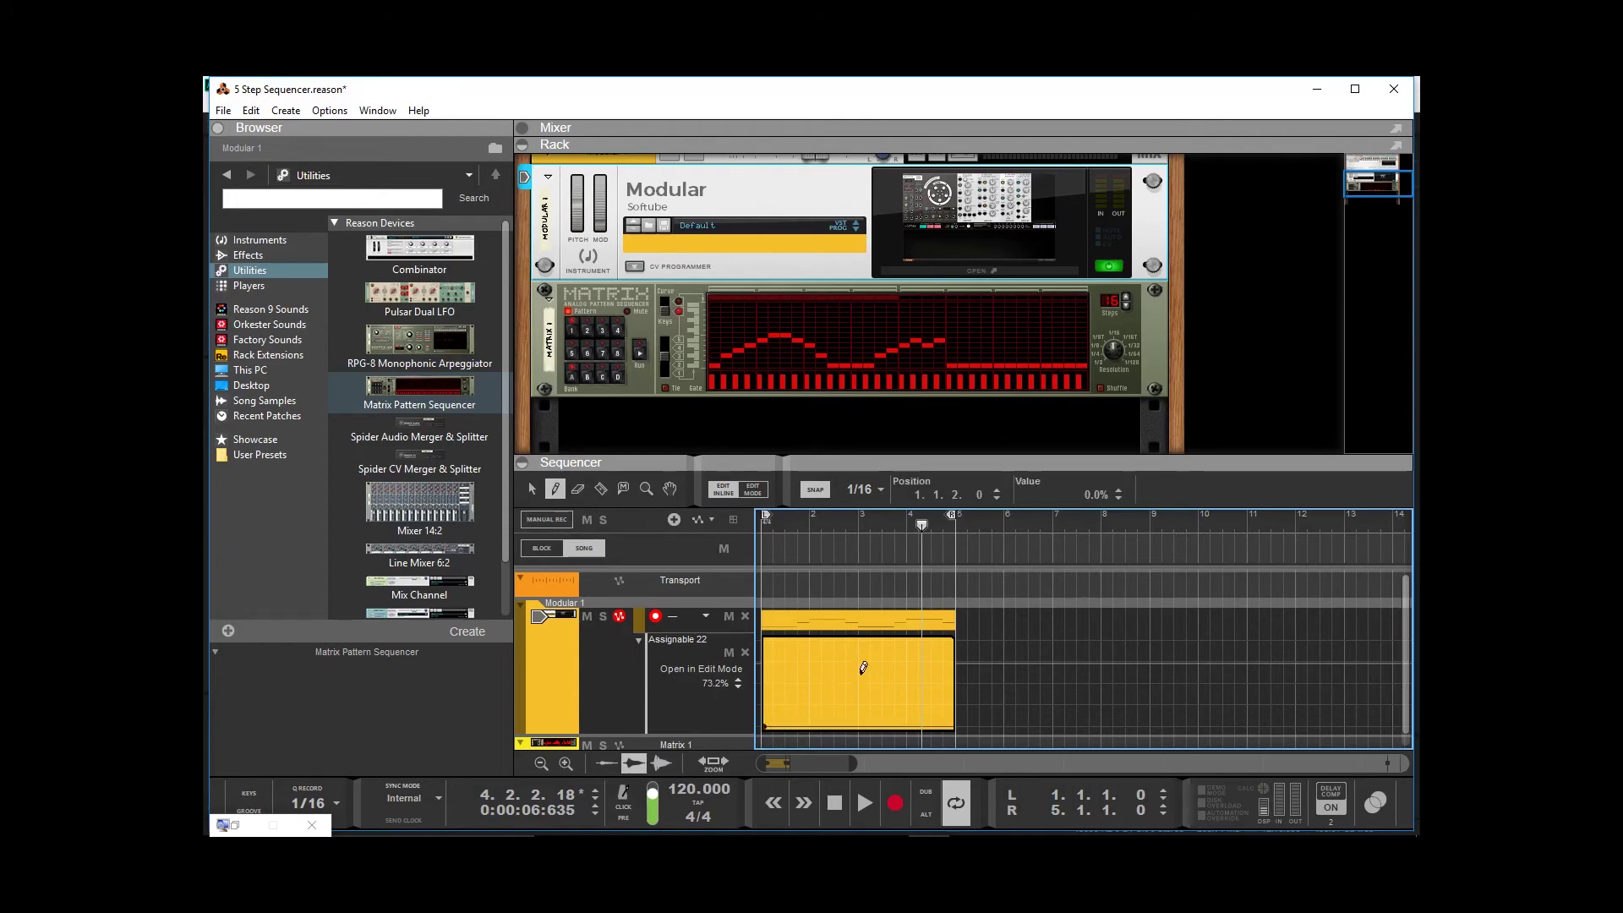
{"action": "left_click", "coordinate": [846, 640]}
{"action": "left_click", "coordinate": [952, 724]}
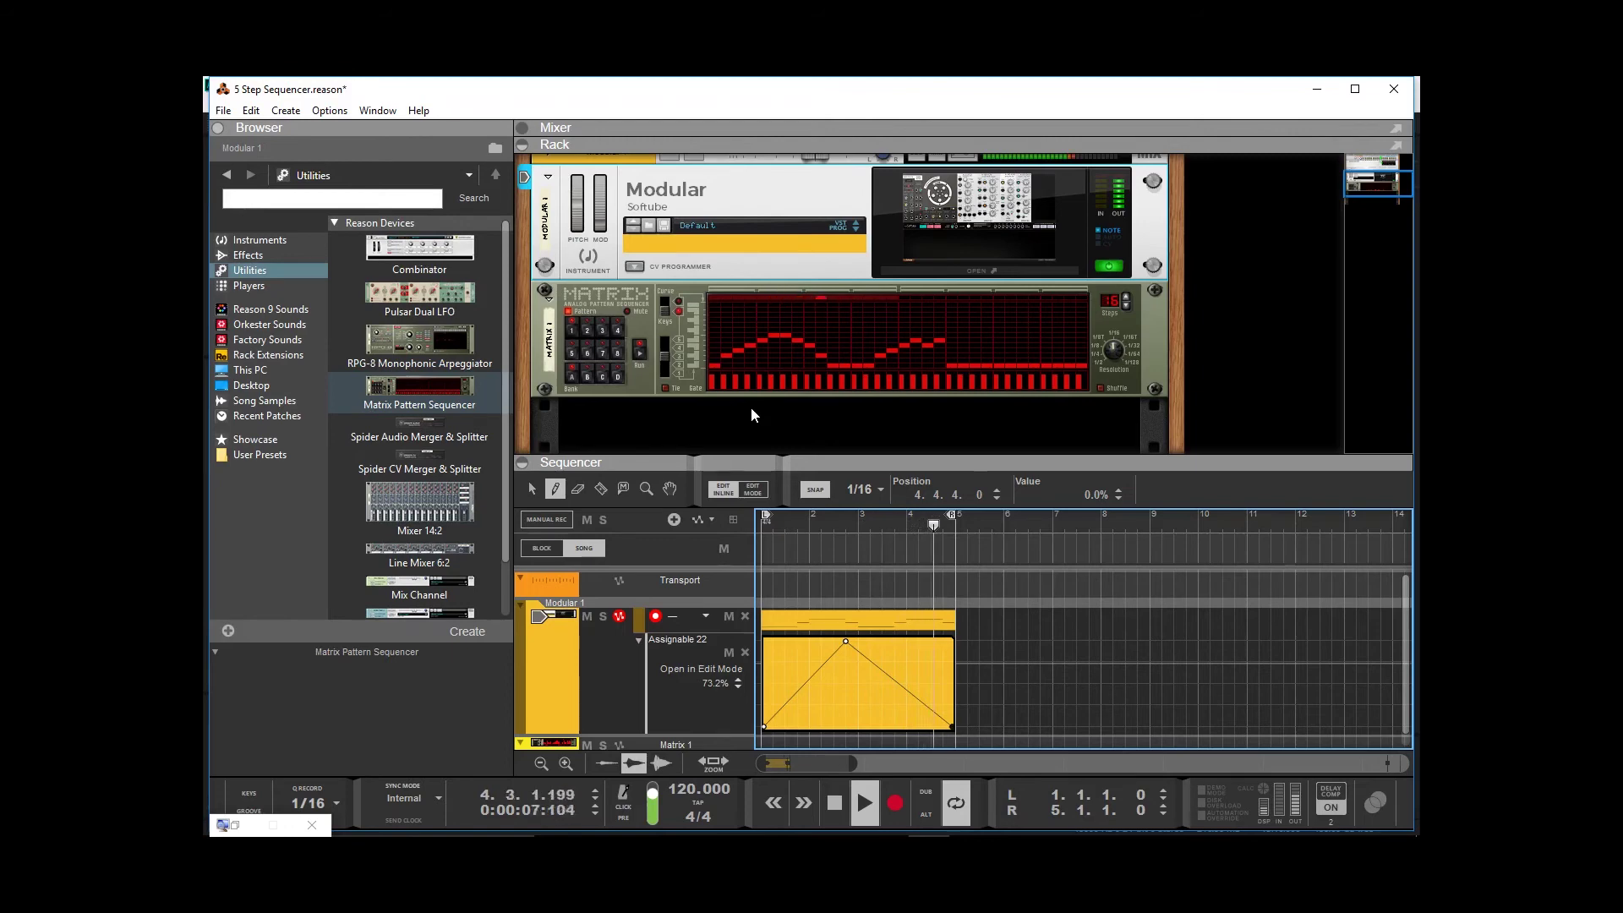
{"action": "key", "text": "space"}
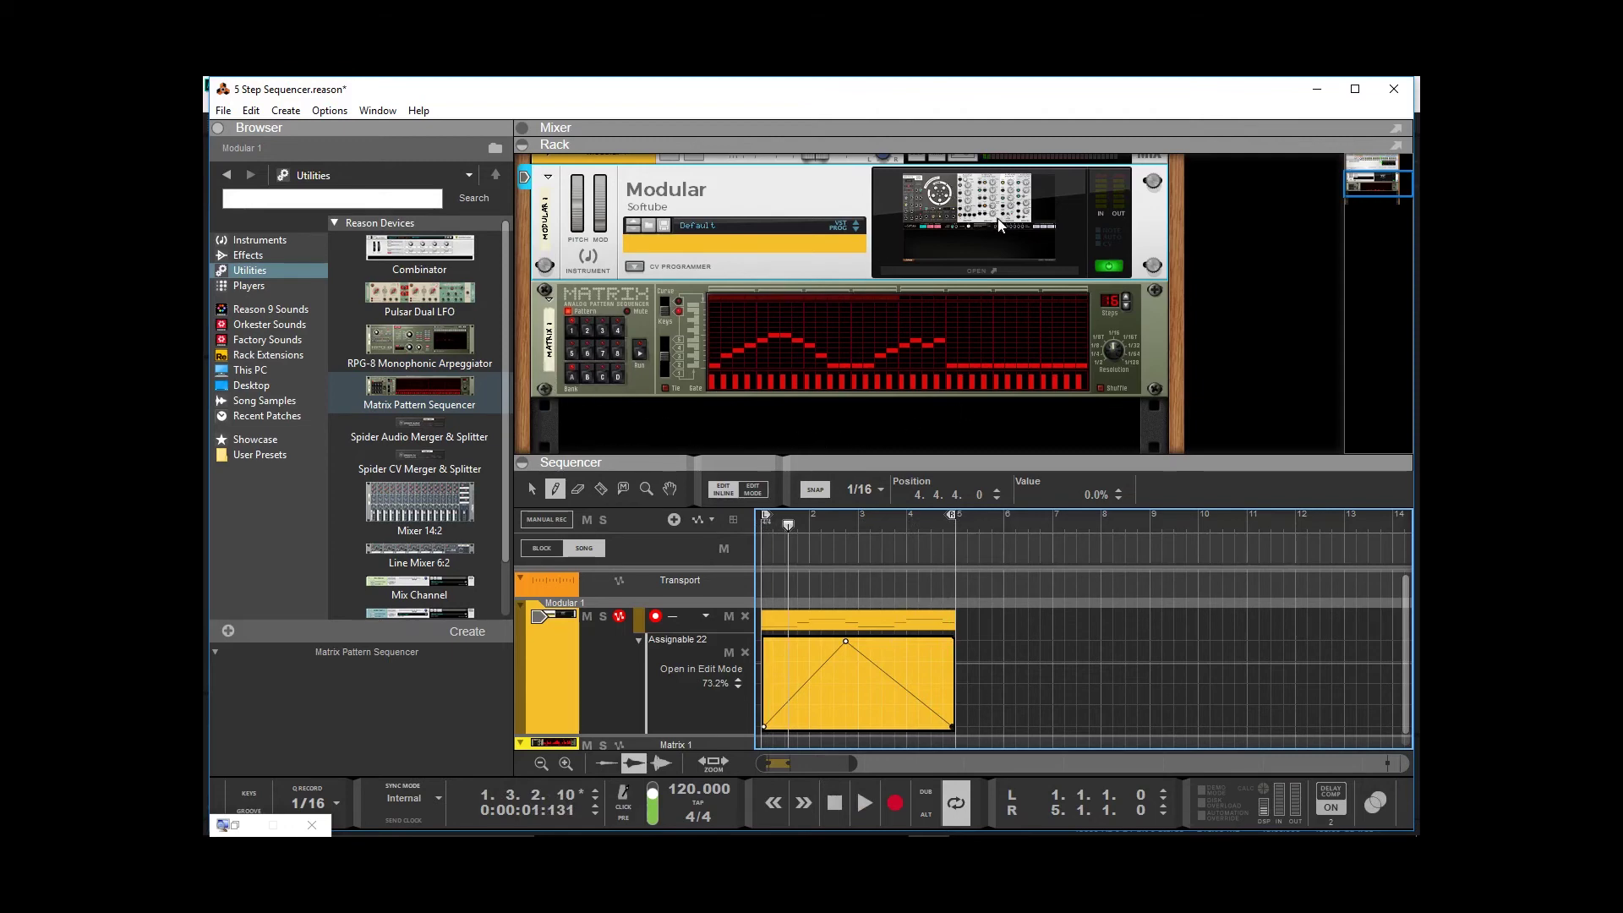
Open the Modular 1 editor from the rack thumbnail, move it higher, and show its module library.
{"action": "left_click", "coordinate": [1043, 205]}
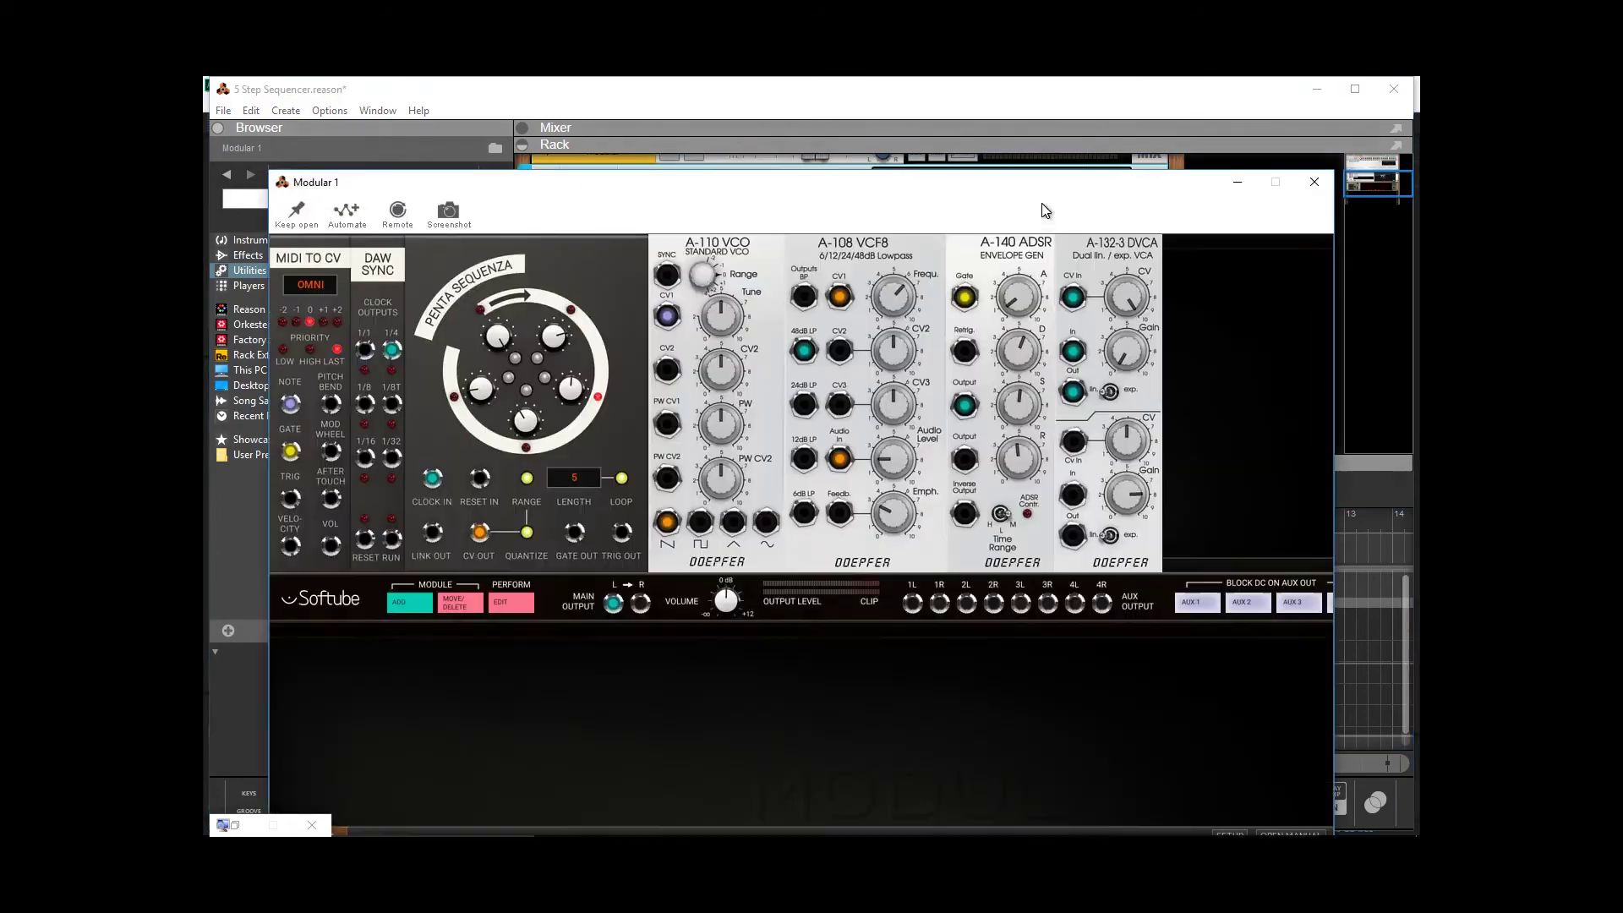
{"action": "left_click_drag", "start_coordinate": [819, 192], "coordinate": [814, 142]}
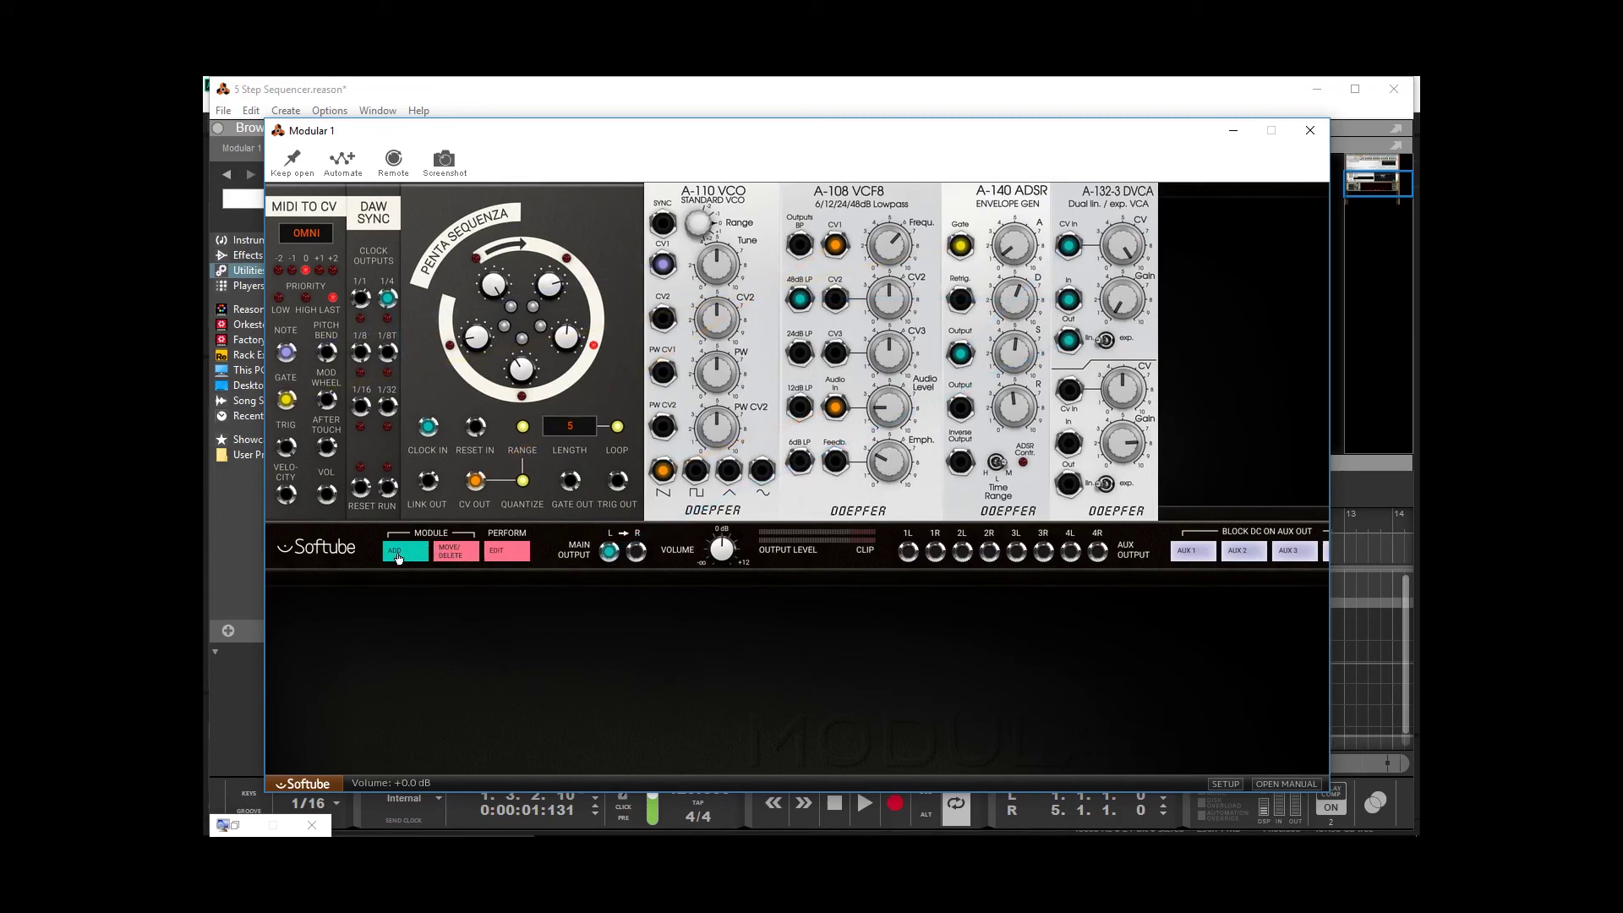
{"action": "left_click", "coordinate": [399, 556]}
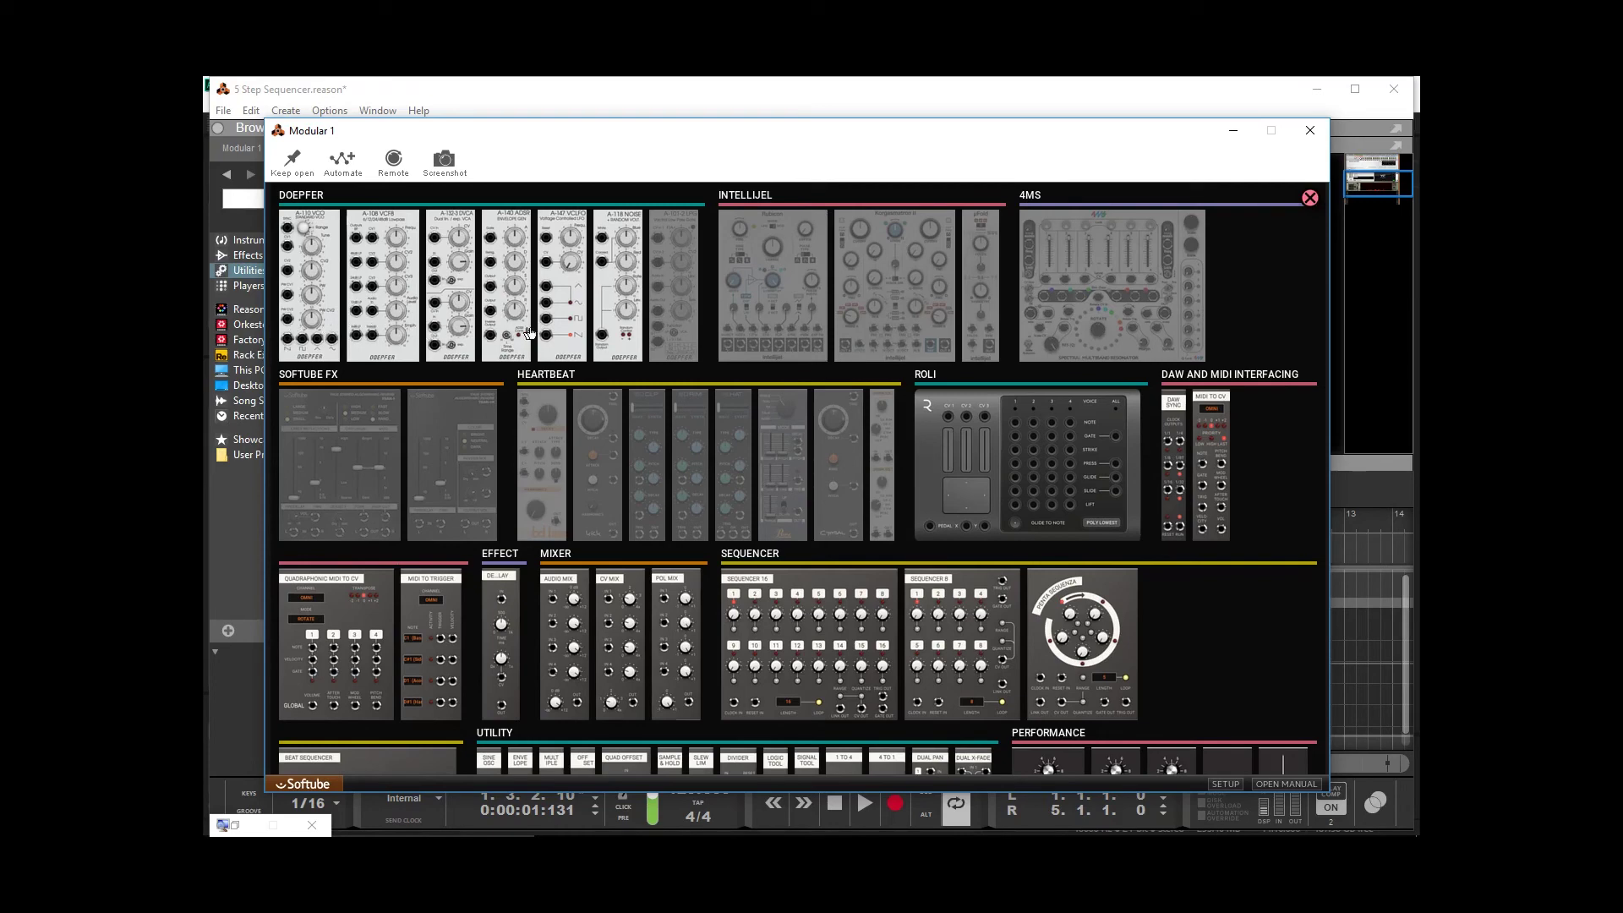
Read the A-118 noise generator's info card and browse down through the module groups.
{"action": "left_click", "coordinate": [628, 339]}
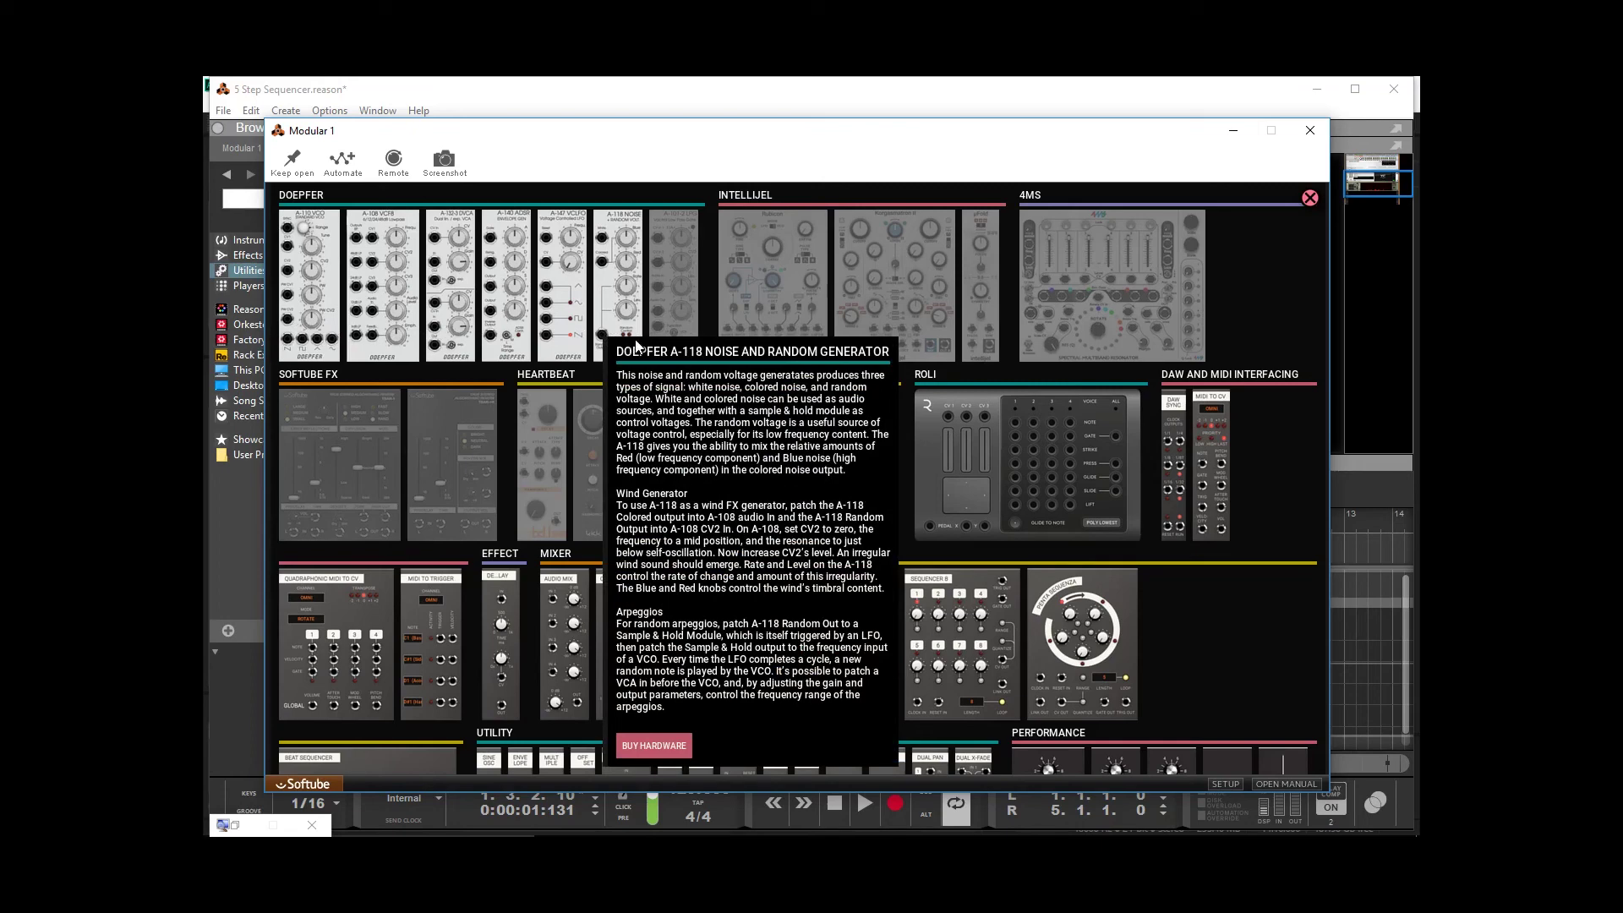
{"action": "mouse_move", "coordinate": [820, 319]}
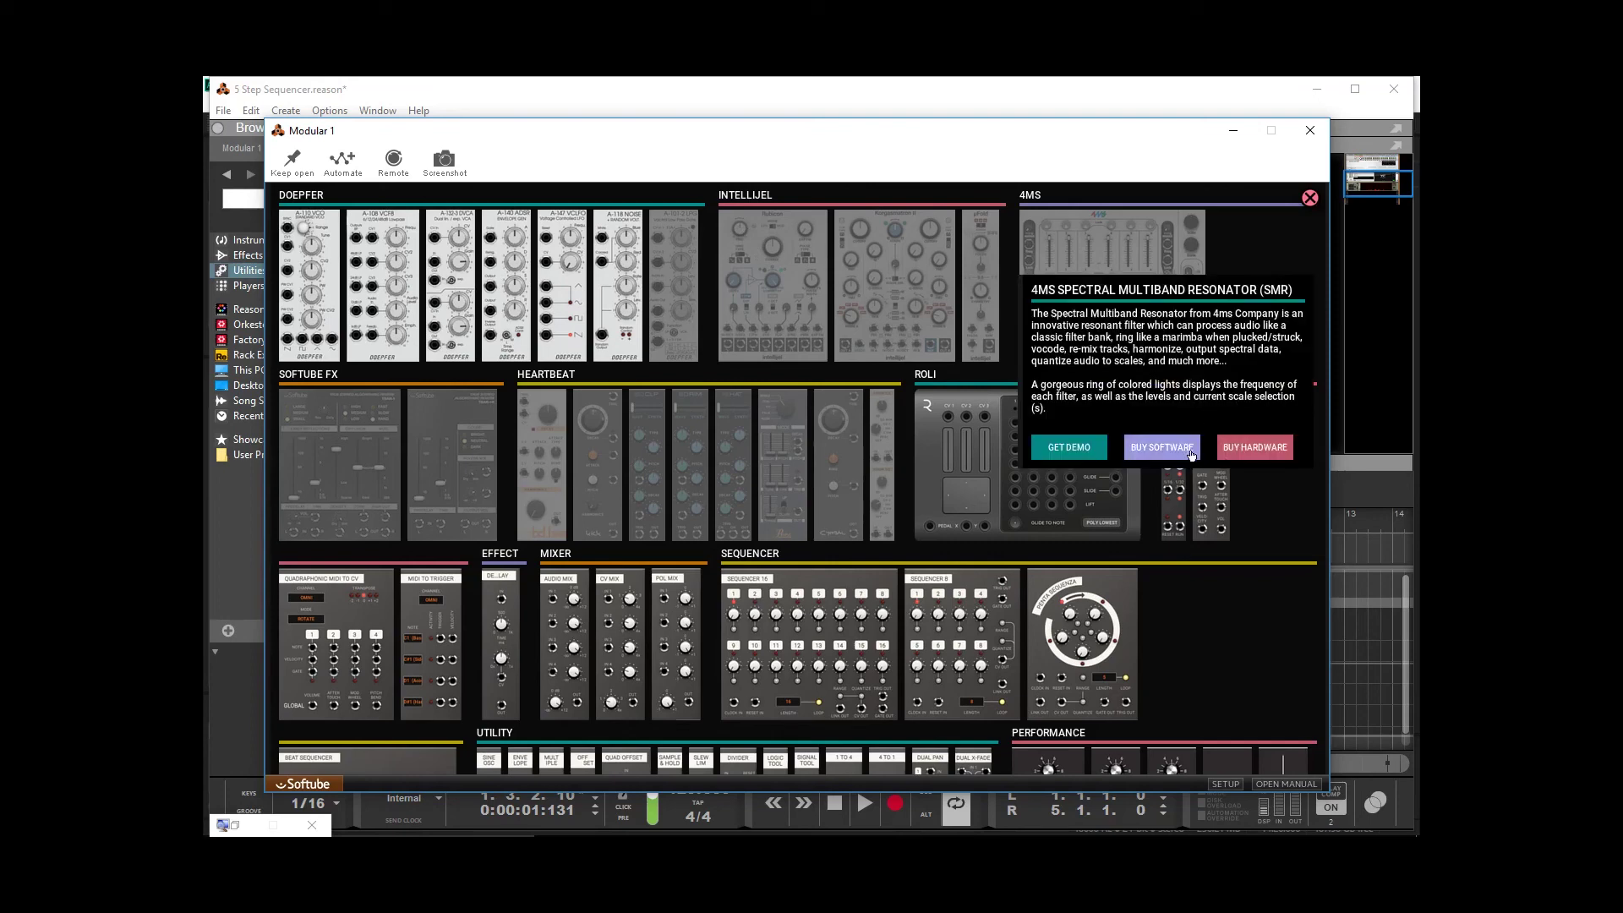
{"action": "mouse_move", "coordinate": [1176, 502]}
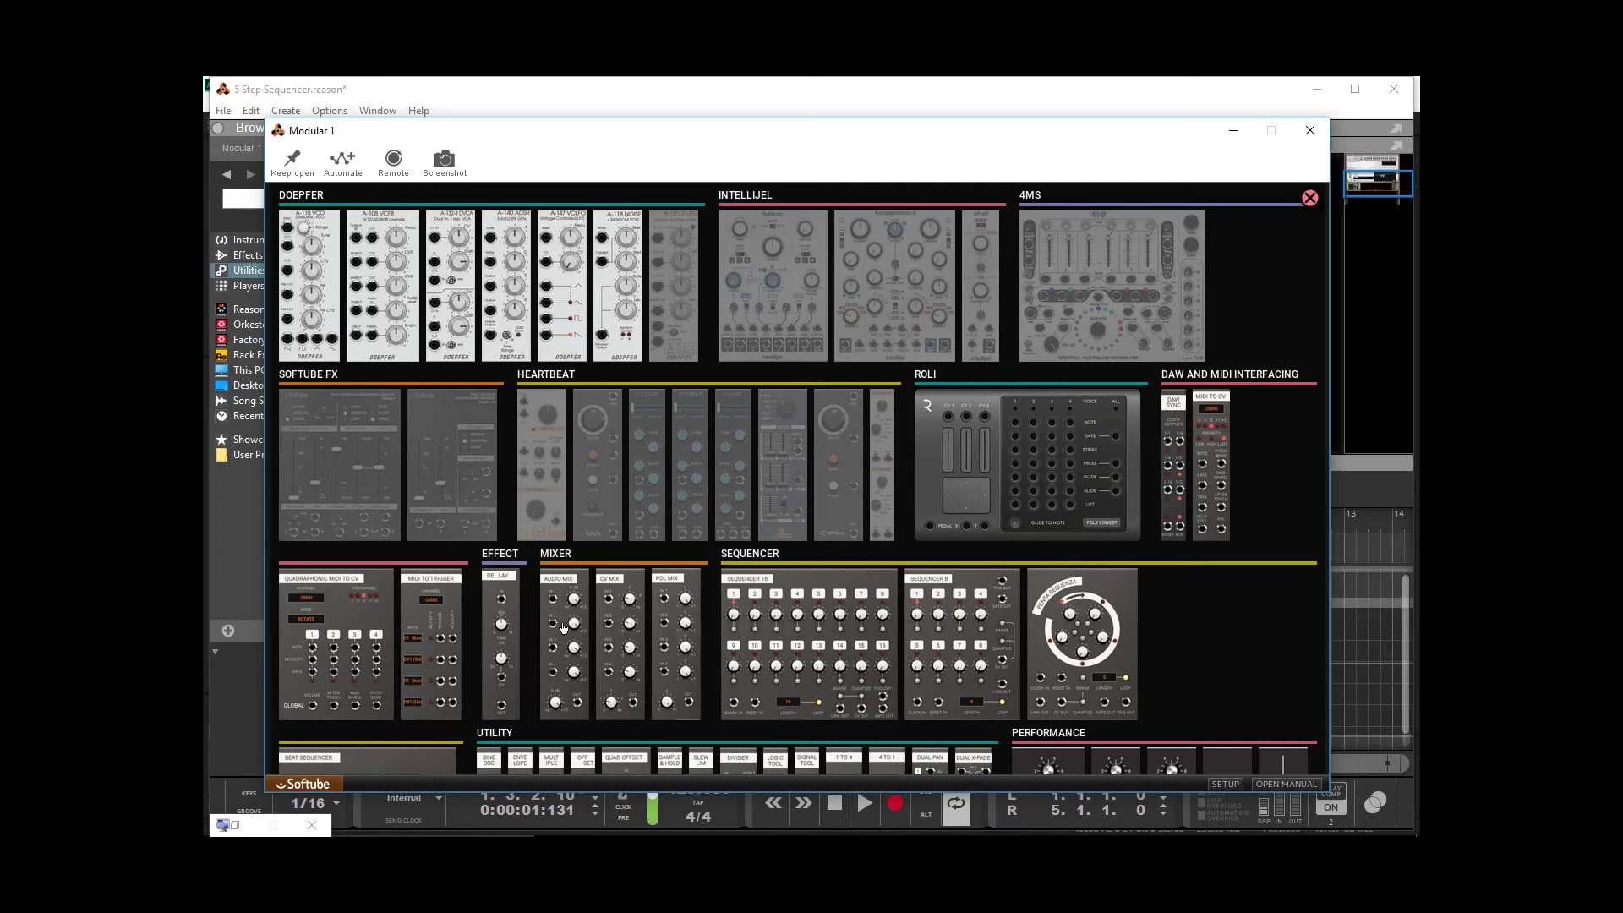
{"action": "scroll", "coordinate": [493, 627], "scroll_direction": "down", "scroll_amount": 2}
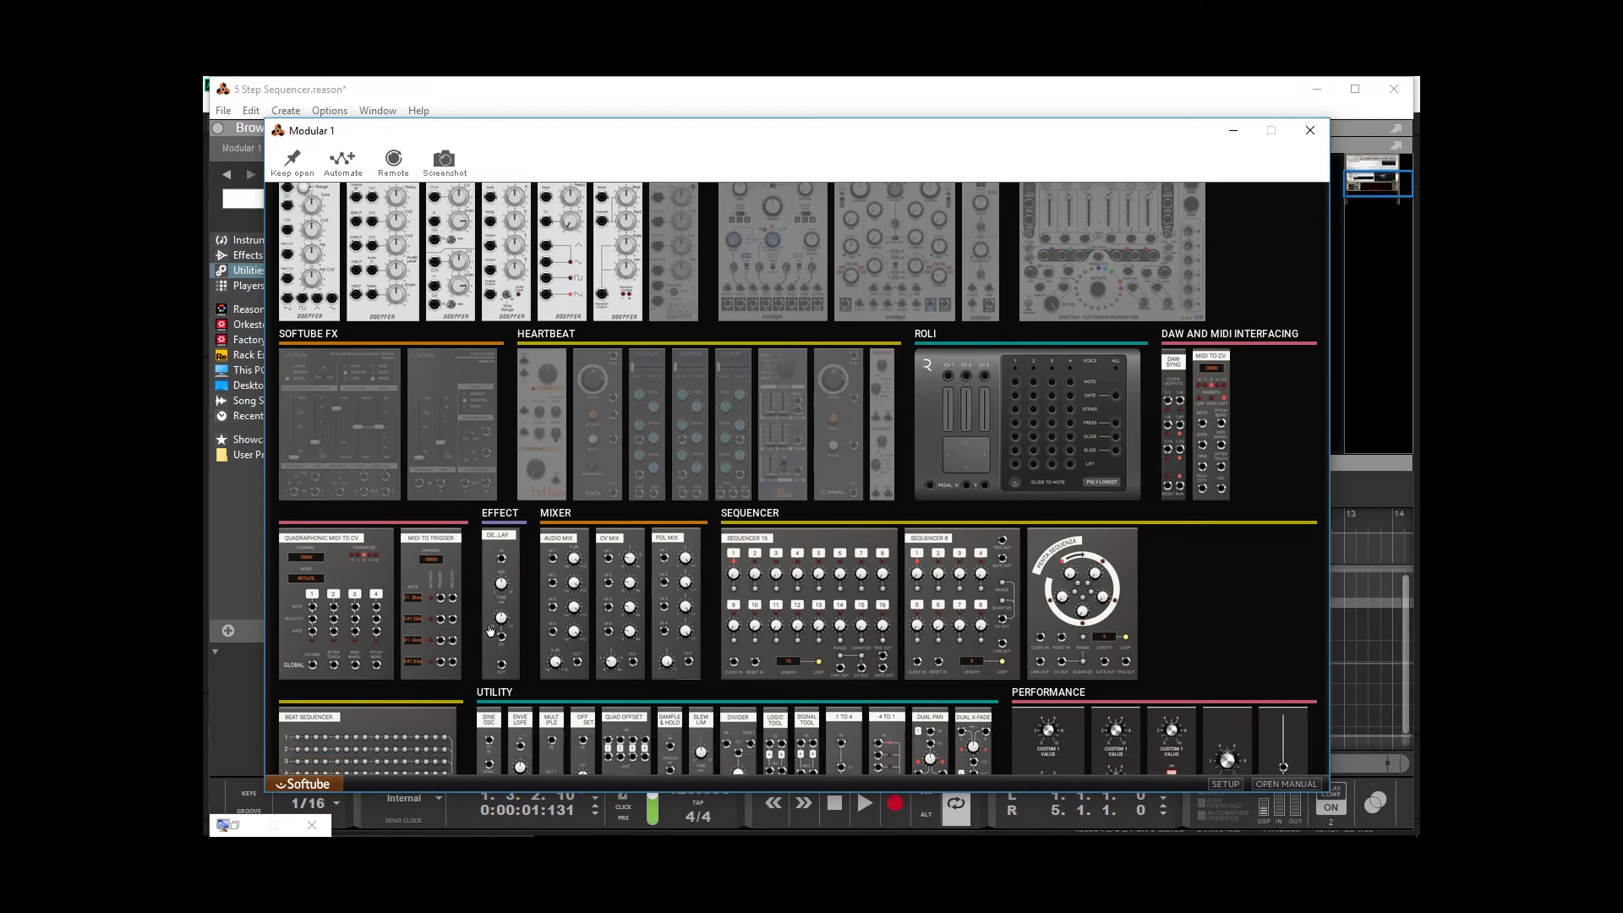
{"action": "mouse_move", "coordinate": [492, 630]}
{"action": "mouse_move", "coordinate": [501, 583]}
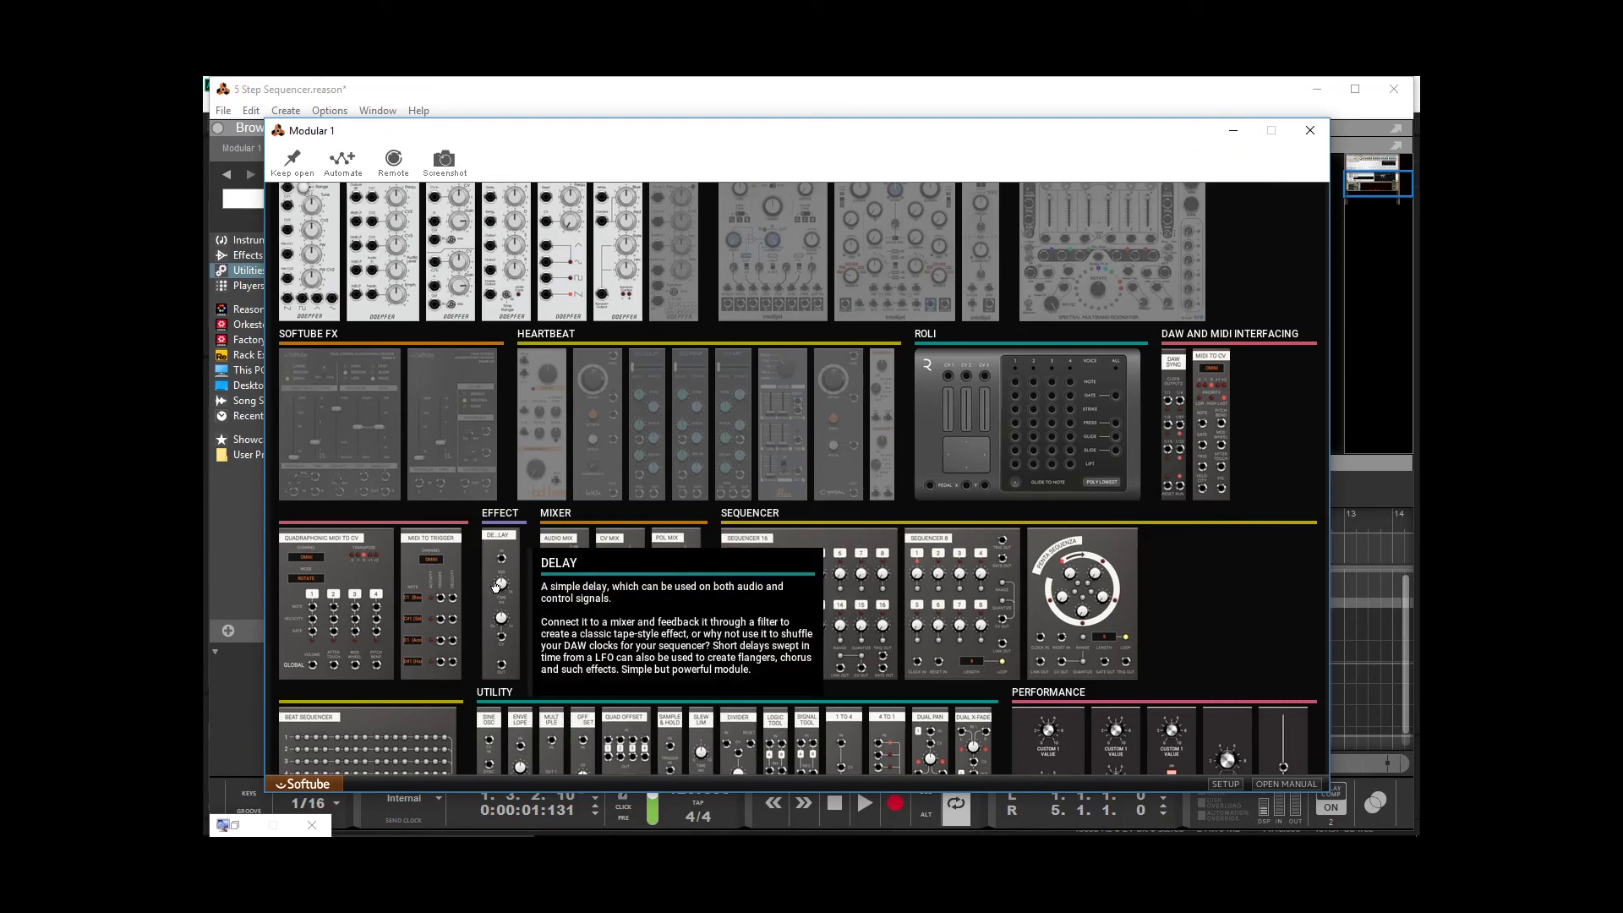
{"action": "mouse_move", "coordinate": [388, 581]}
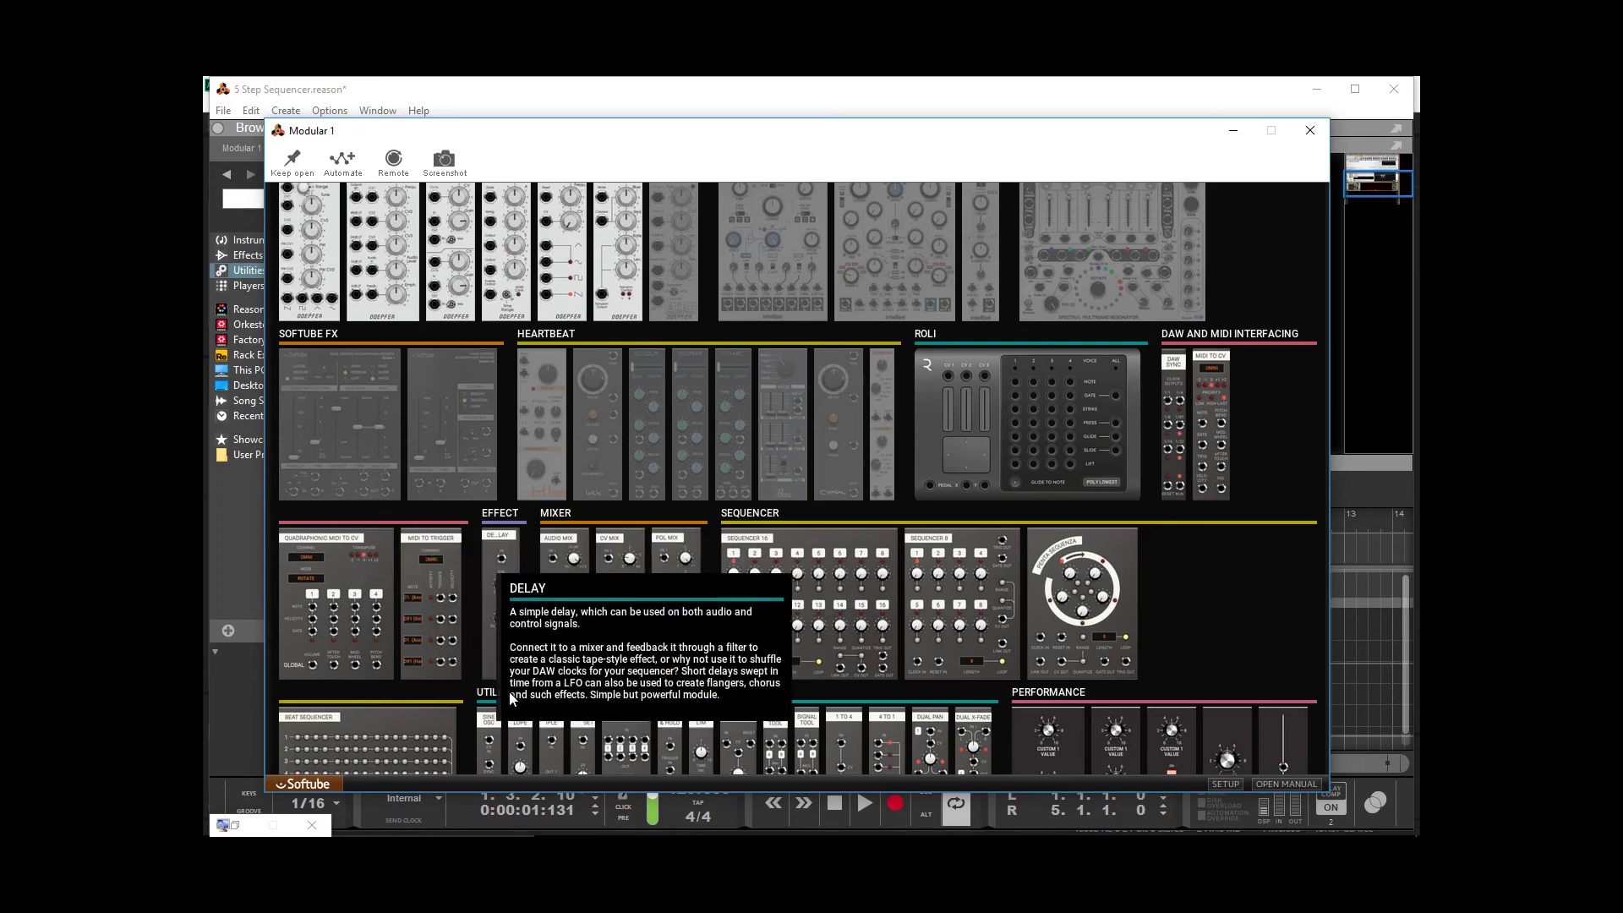
{"action": "mouse_move", "coordinate": [448, 584]}
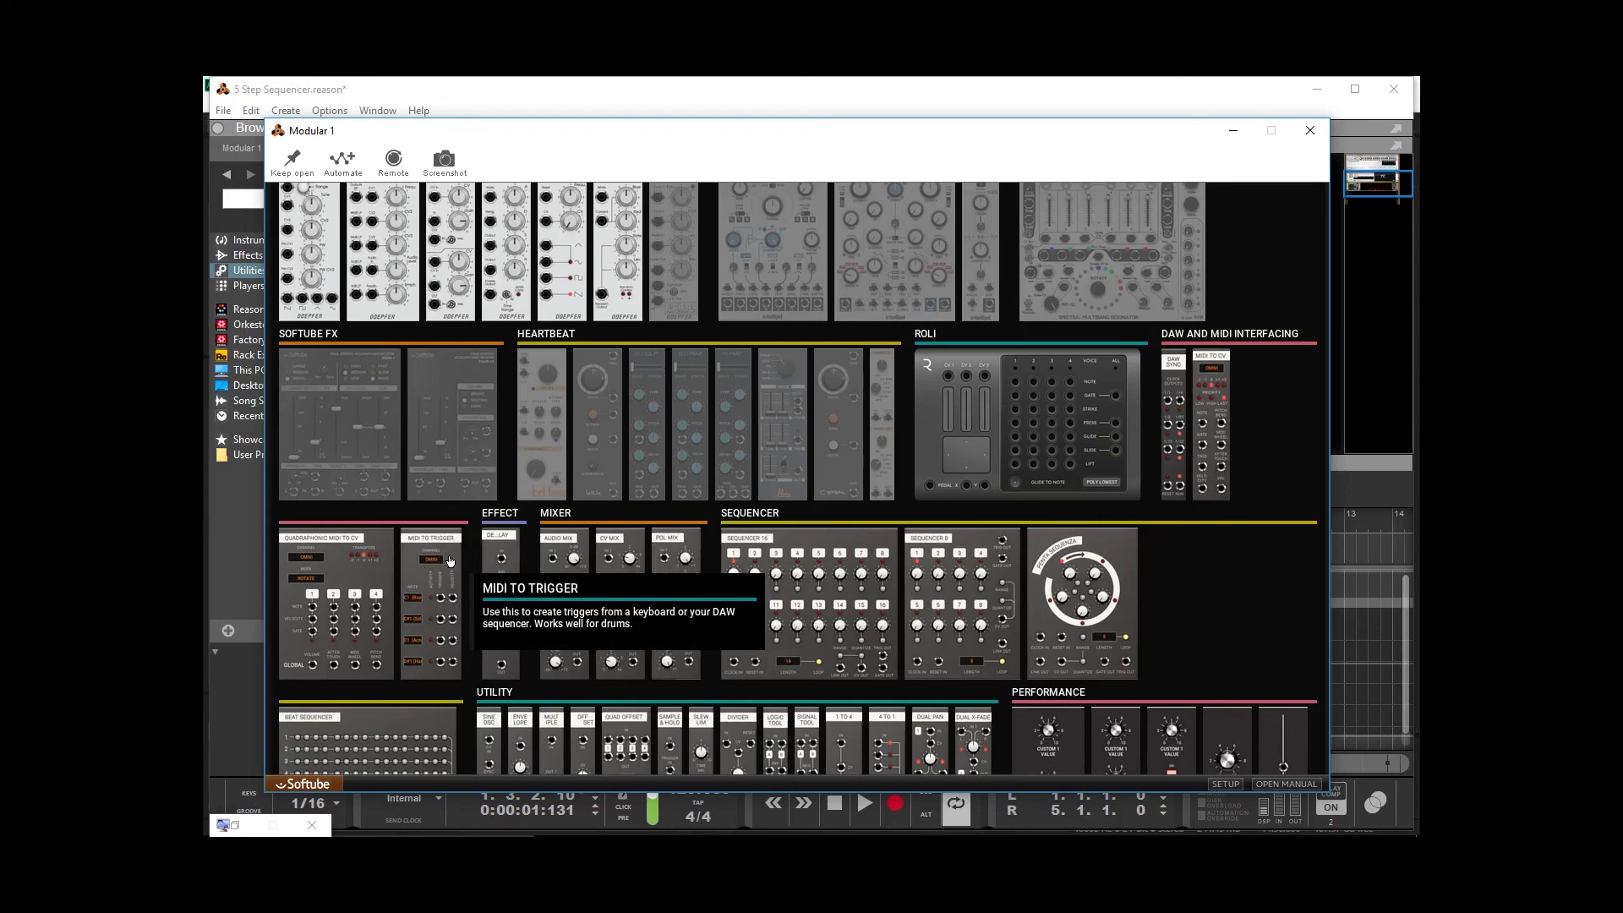
{"action": "scroll", "coordinate": [450, 561], "scroll_direction": "down", "scroll_amount": 1}
{"action": "mouse_move", "coordinate": [708, 461]}
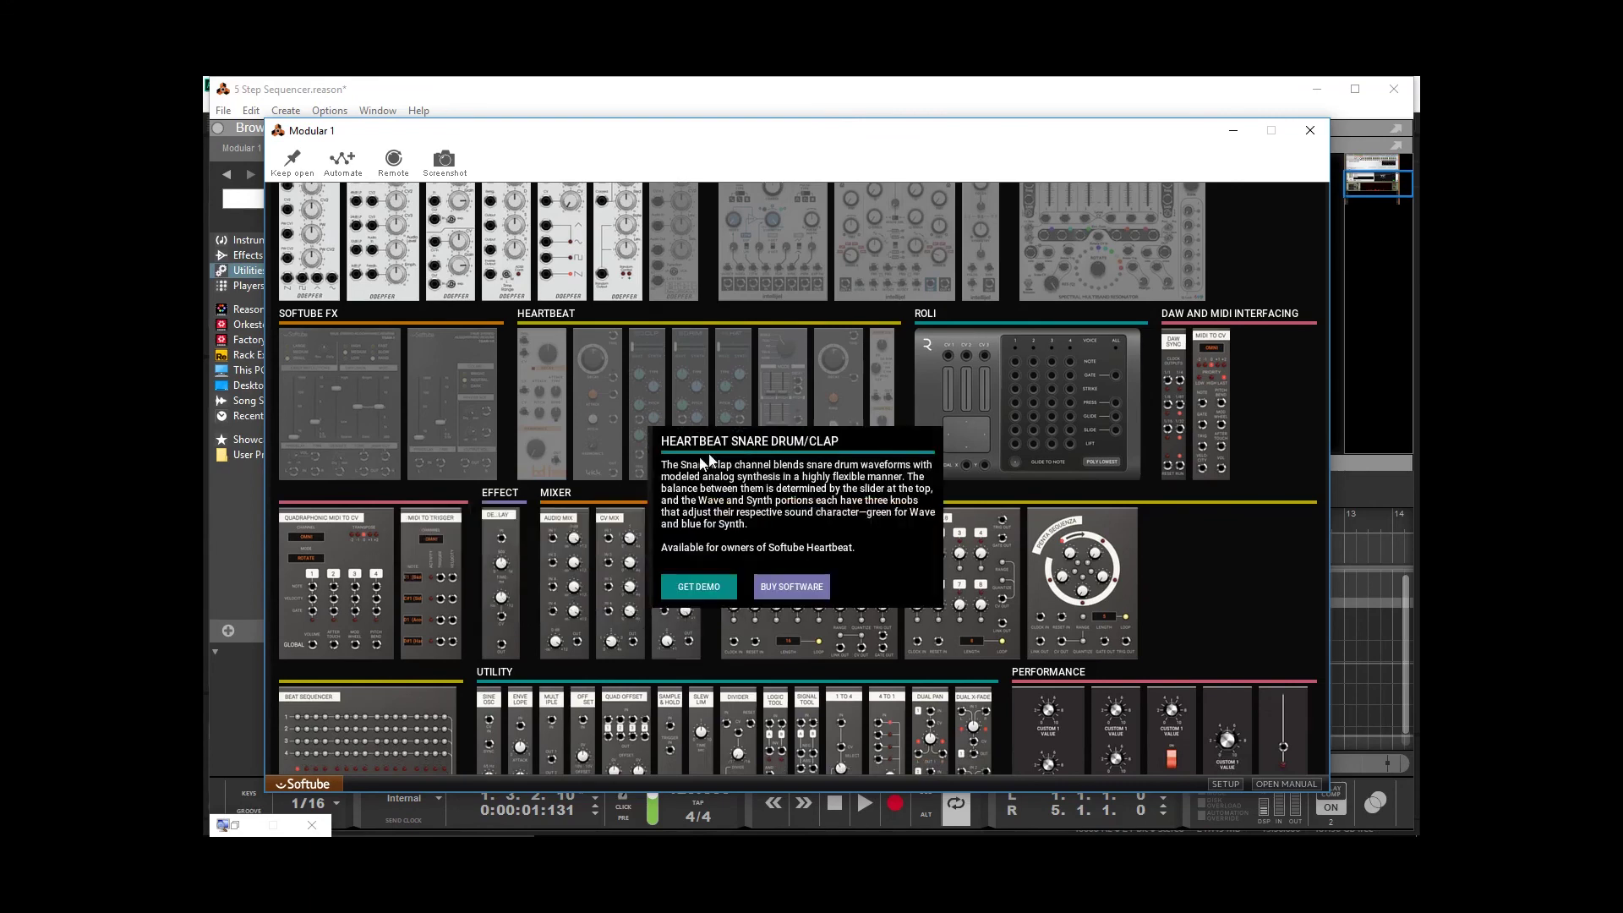
{"action": "mouse_move", "coordinate": [973, 397]}
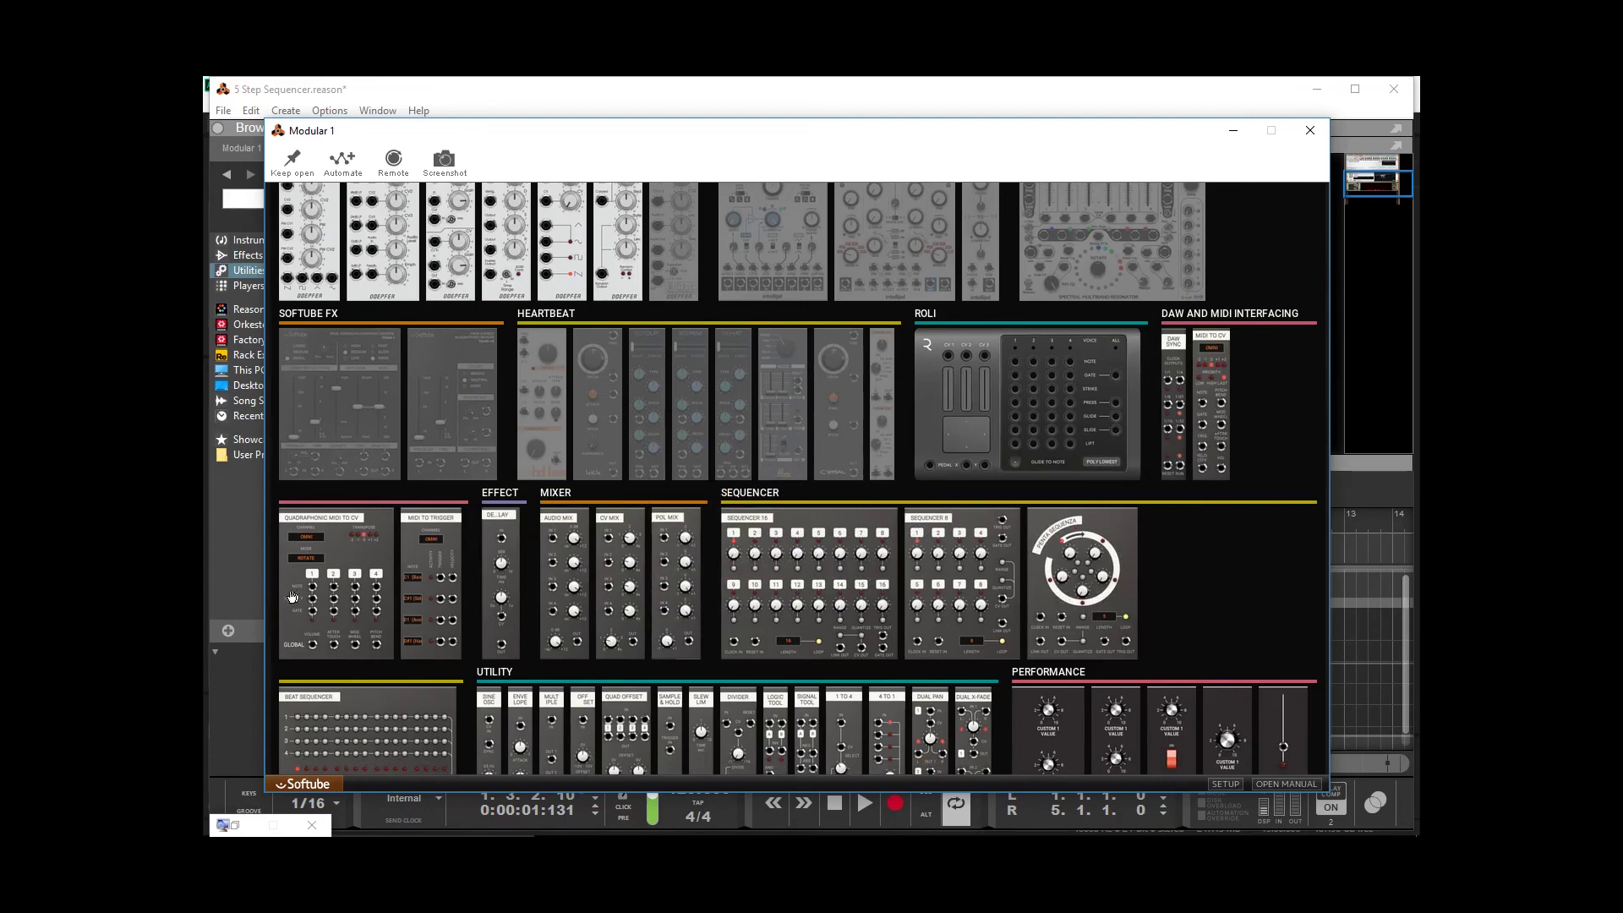
Scroll the module browser back up and close the Modular 1 window to show the rack.
{"action": "scroll", "coordinate": [453, 634], "scroll_direction": "down", "scroll_amount": 5}
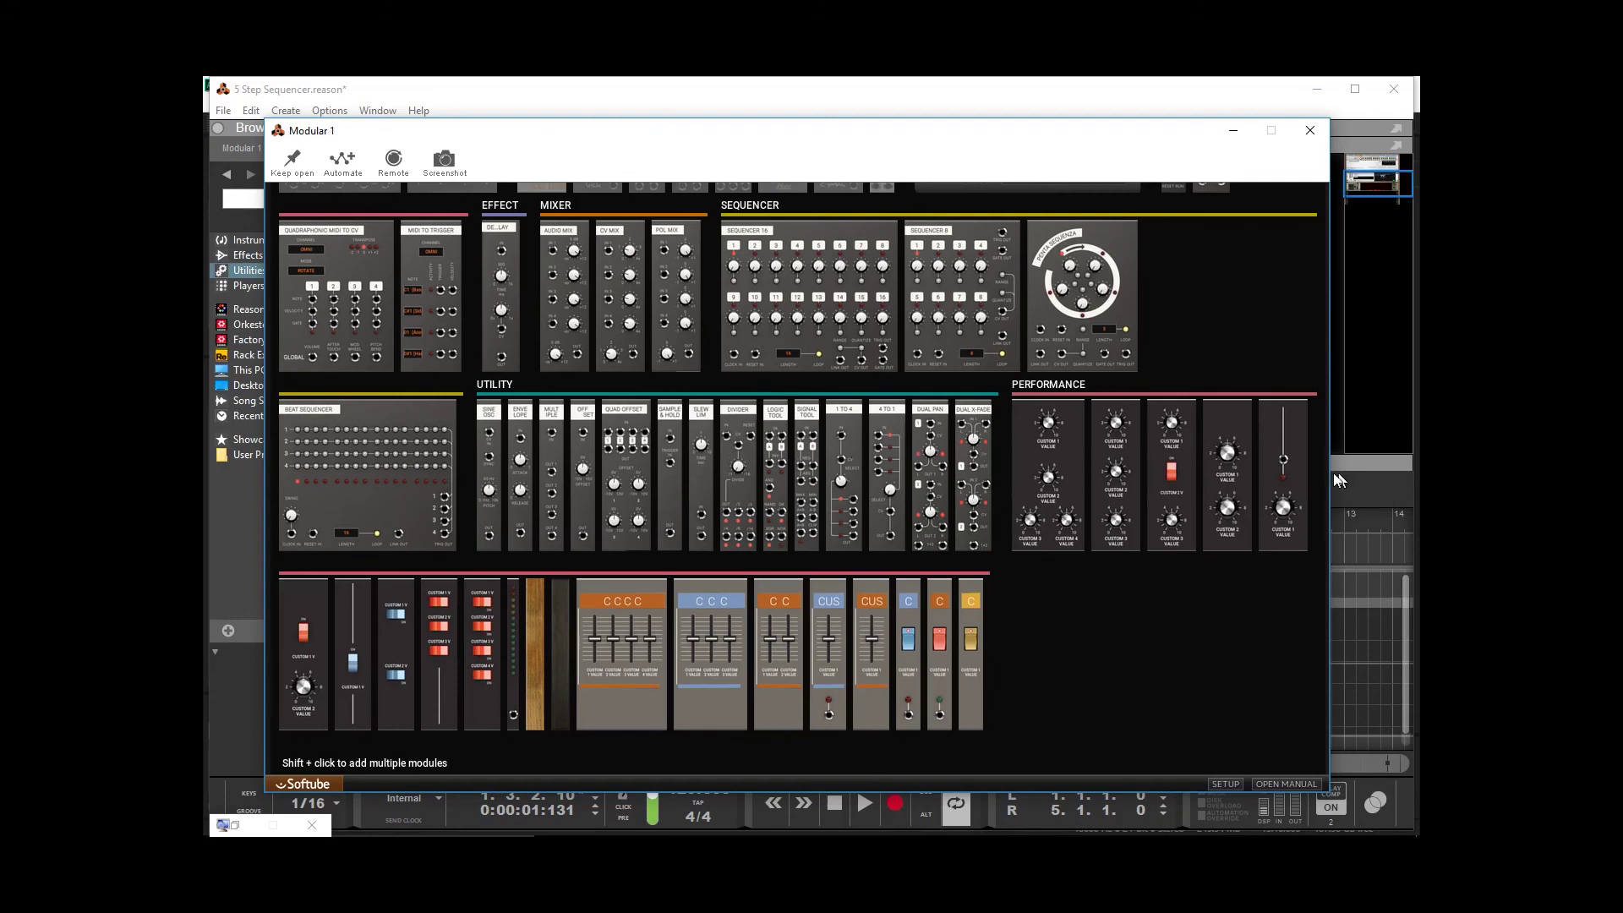
{"action": "scroll", "coordinate": [758, 560], "scroll_direction": "up", "scroll_amount": 2}
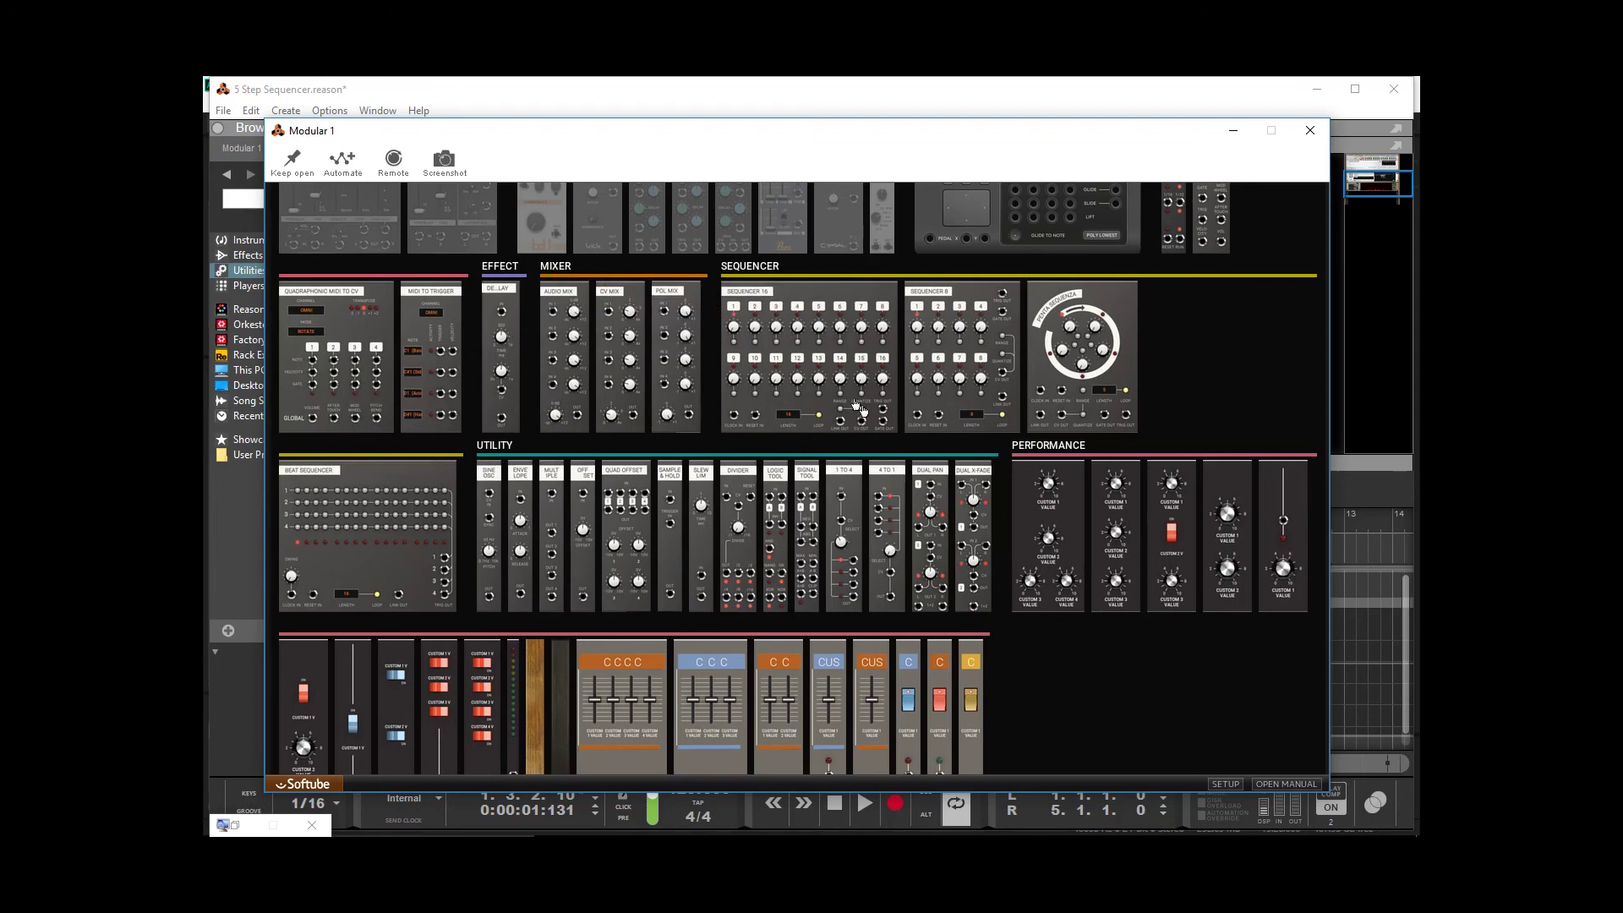
{"action": "scroll", "coordinate": [602, 520], "scroll_direction": "up", "scroll_amount": 5}
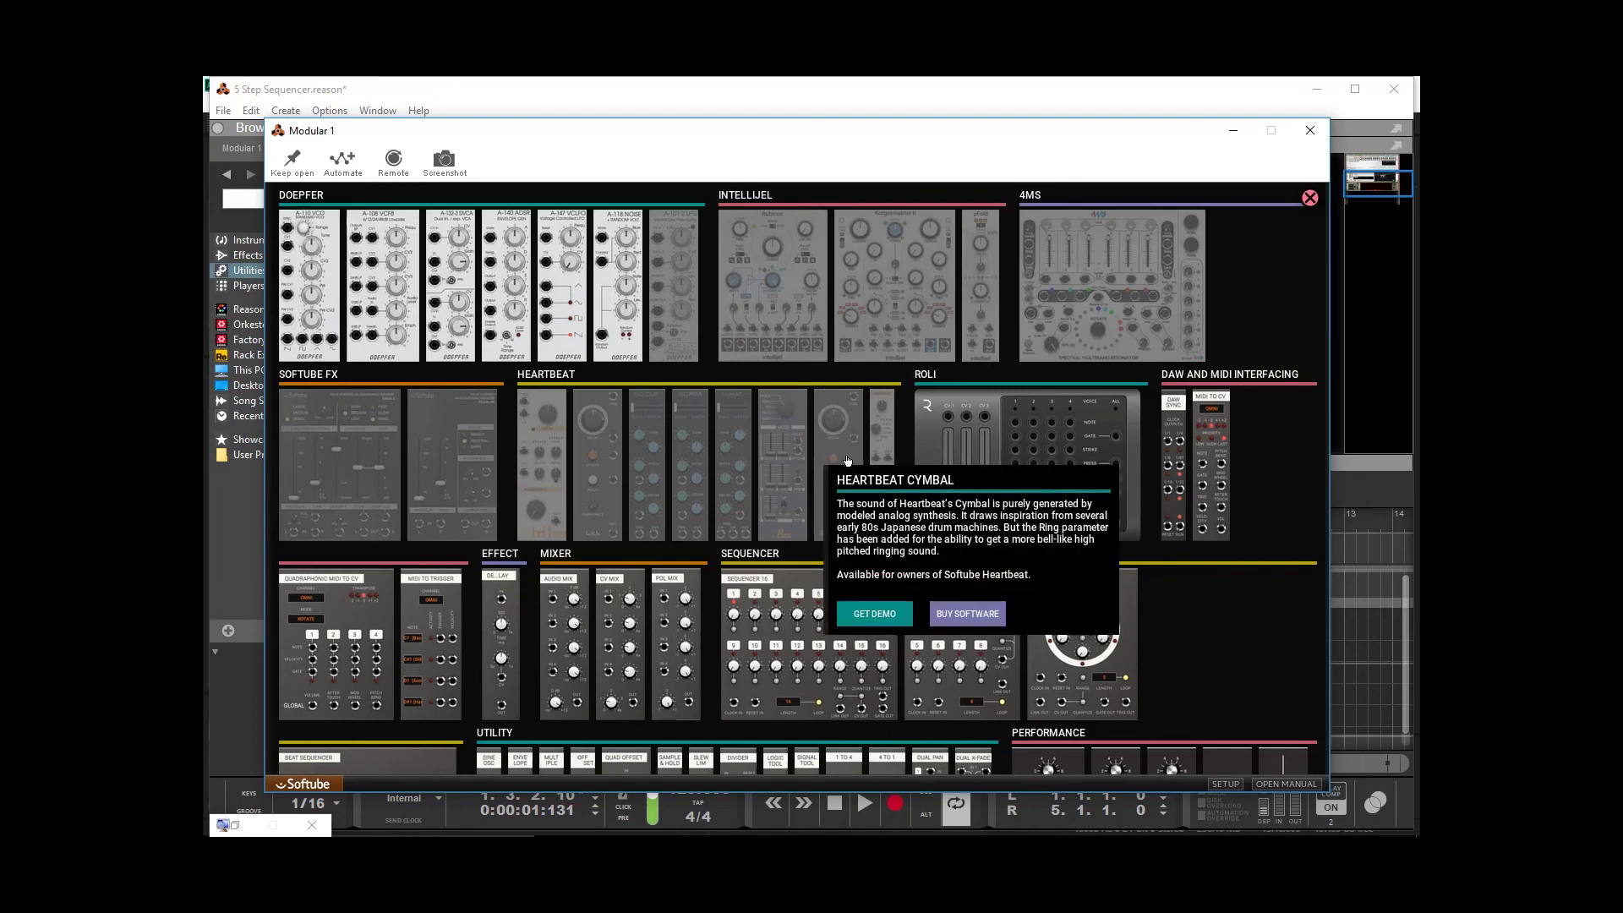
{"action": "mouse_move", "coordinate": [544, 449]}
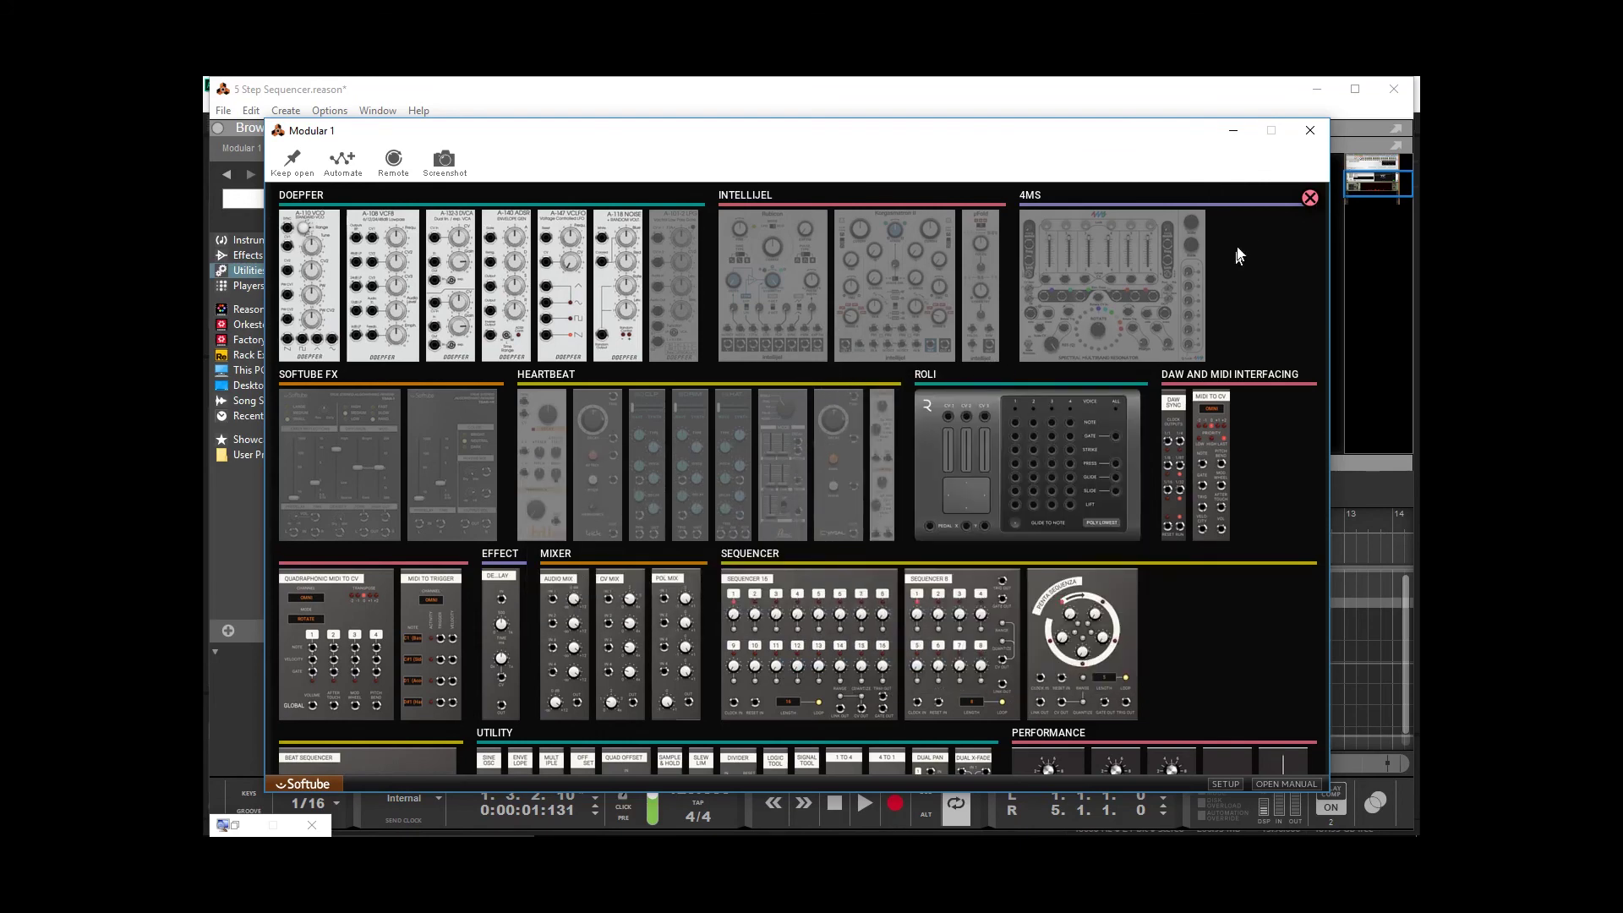
{"action": "left_click", "coordinate": [1311, 130]}
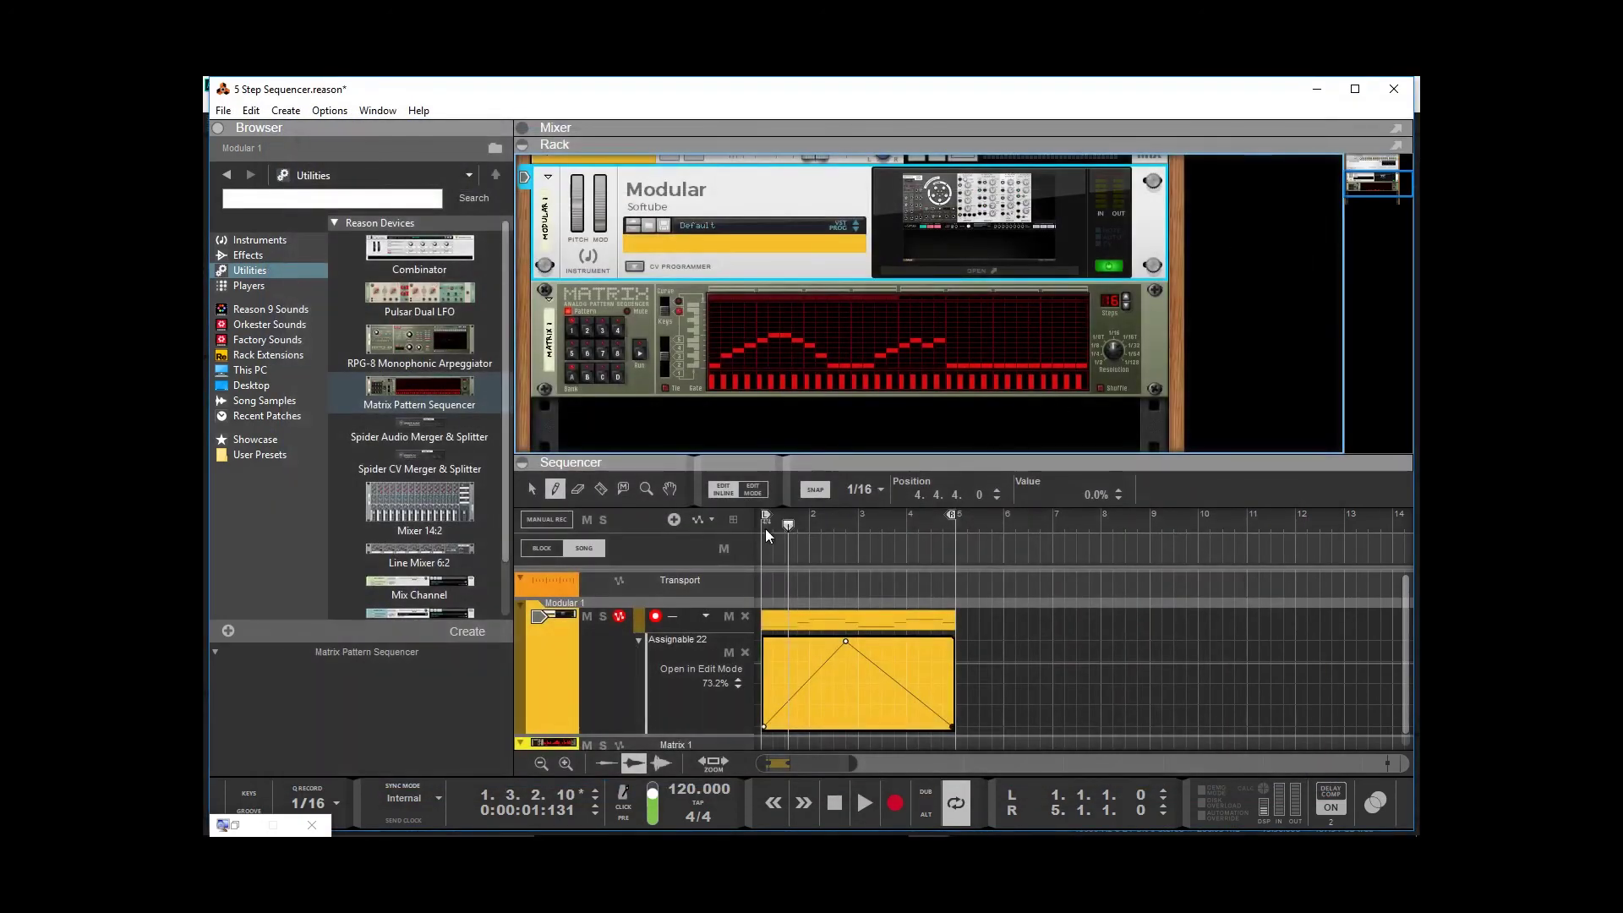